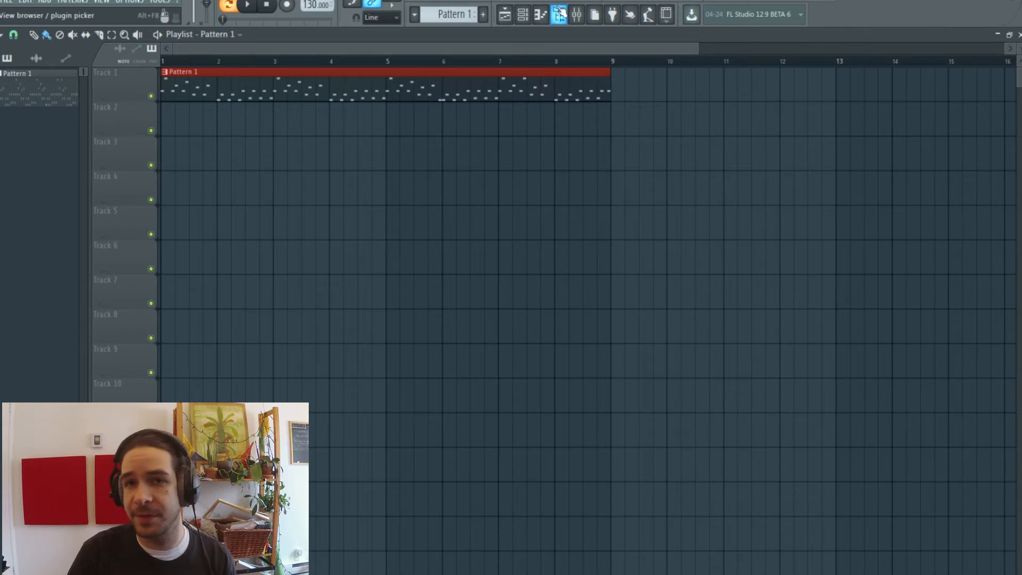
Open the Serum_2 channel's instrument to view its Ghosthack Trance Lead 2006 sound, and return to the playlist
{"action": "left_click", "coordinate": [532, 22]}
{"action": "left_click", "coordinate": [349, 163]}
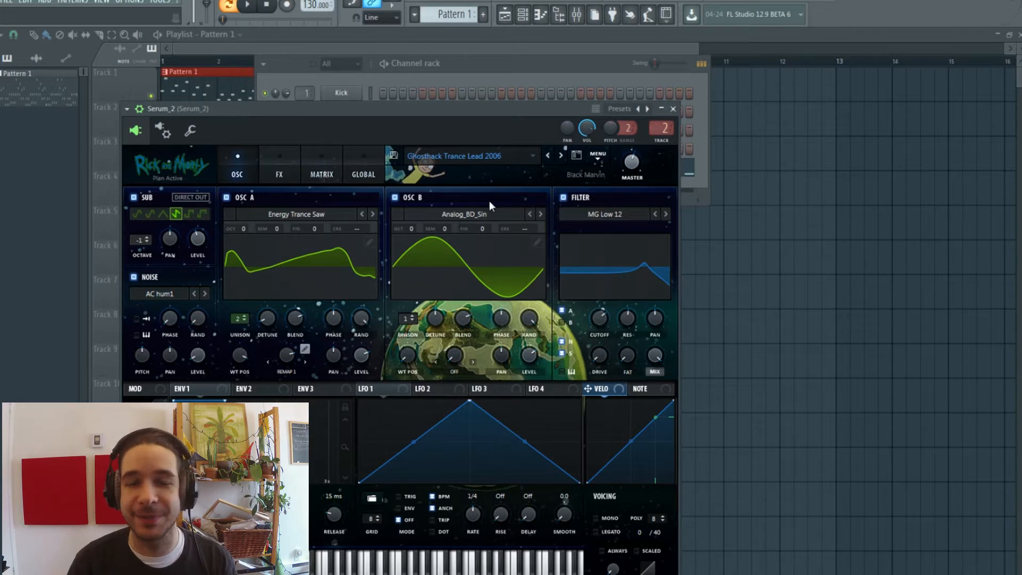
{"action": "left_click", "coordinate": [555, 46]}
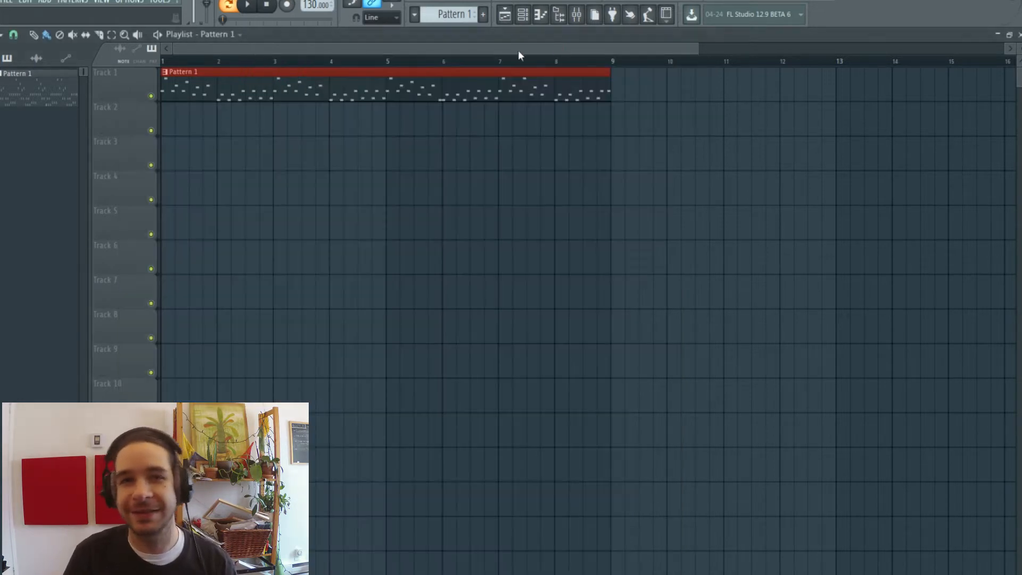
Play the arrangement while adjusting the filter cutoff of the Serum_2 lead, and stop playback
{"action": "left_click", "coordinate": [257, 12]}
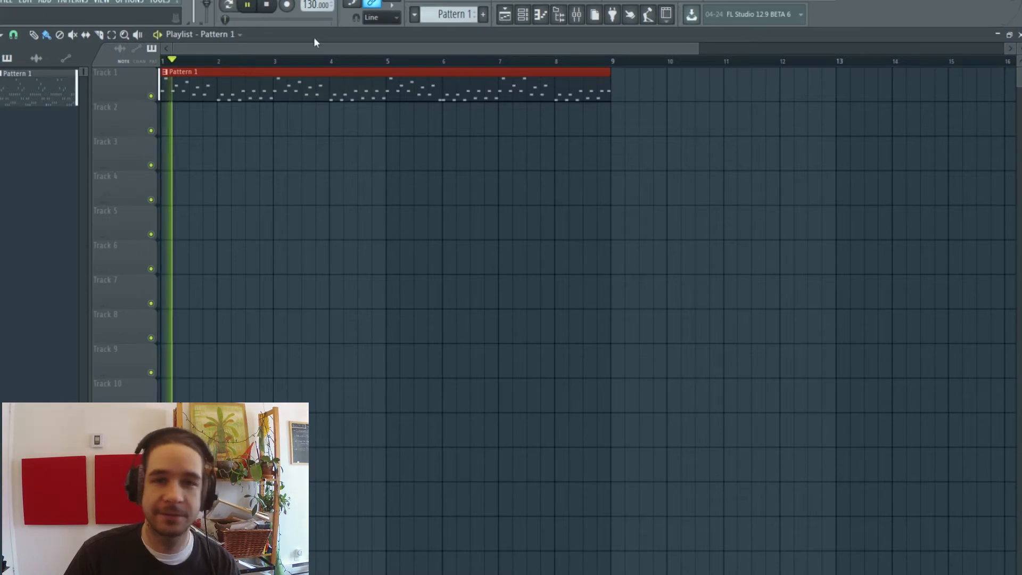
{"action": "left_click", "coordinate": [522, 14]}
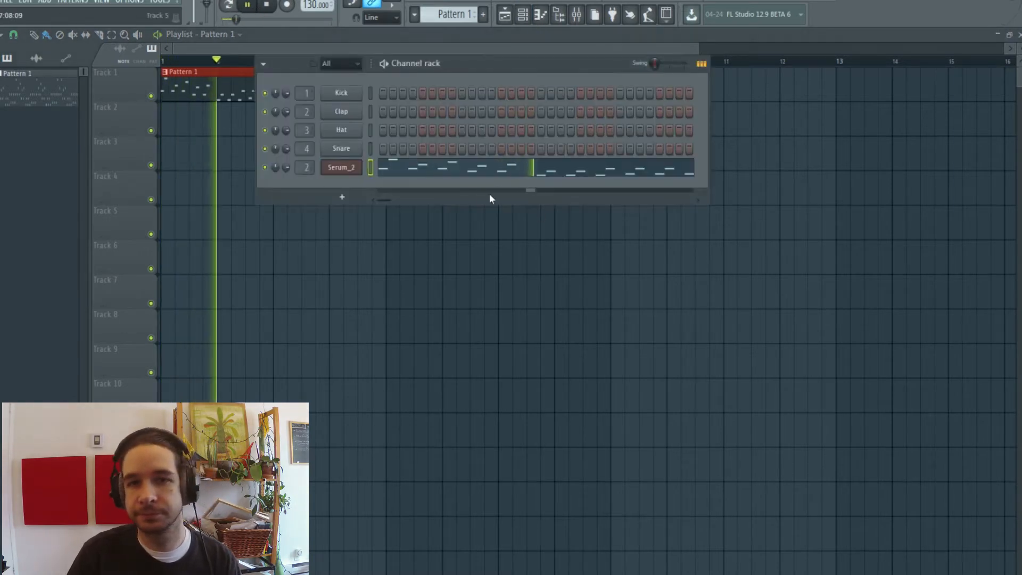
{"action": "left_click", "coordinate": [338, 169]}
{"action": "left_click_drag", "start_coordinate": [599, 318], "coordinate": [568, 299]}
{"action": "key", "text": "space"}
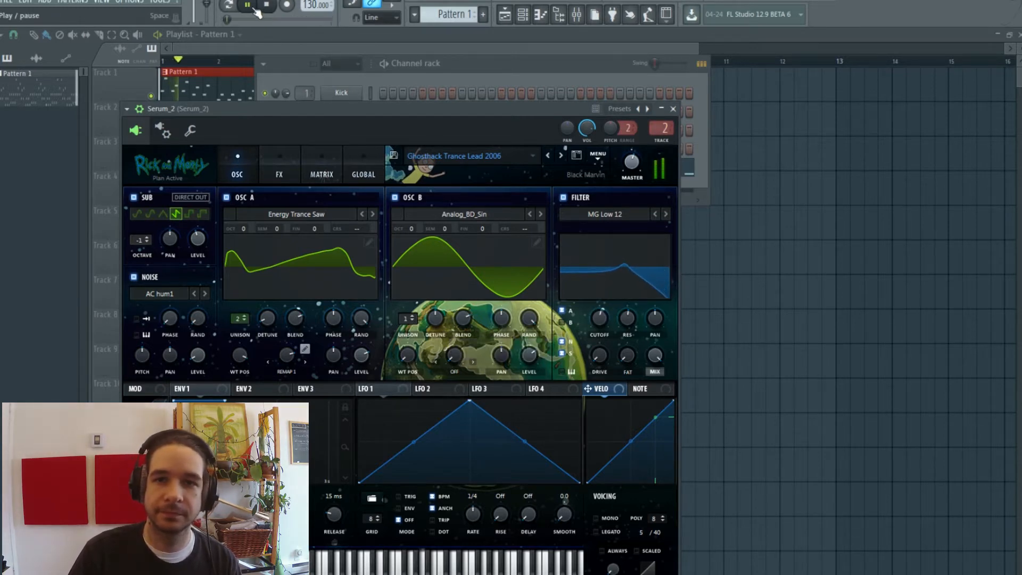
Load the Ghosthack Trance Lead Bozdin preset from the XFER Serum Trance Presets folder into Serum_2 #2
{"action": "key", "text": "F6"}
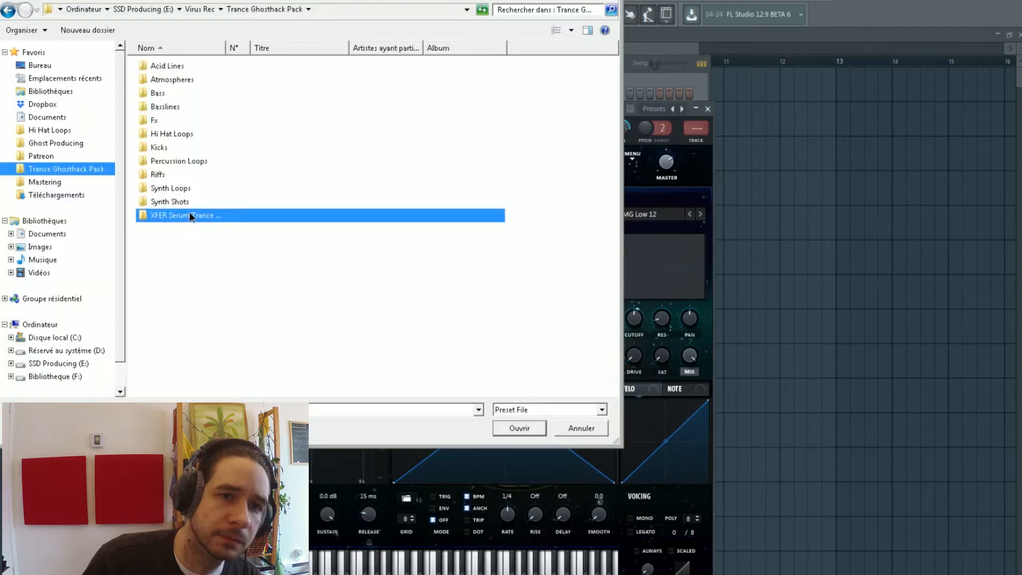
{"action": "double_click", "coordinate": [212, 210]}
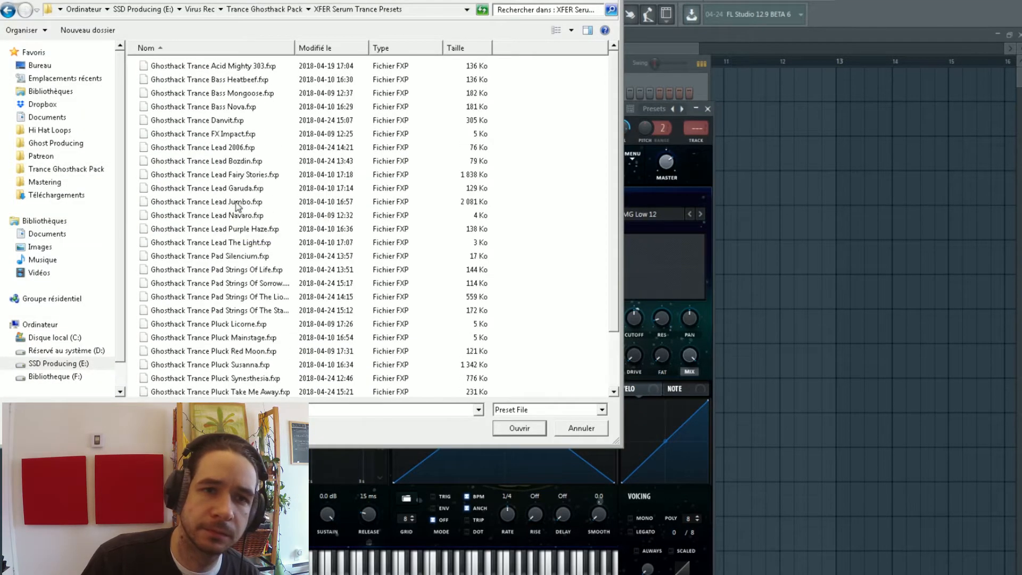
{"action": "left_click", "coordinate": [249, 162]}
{"action": "double_click", "coordinate": [249, 162]}
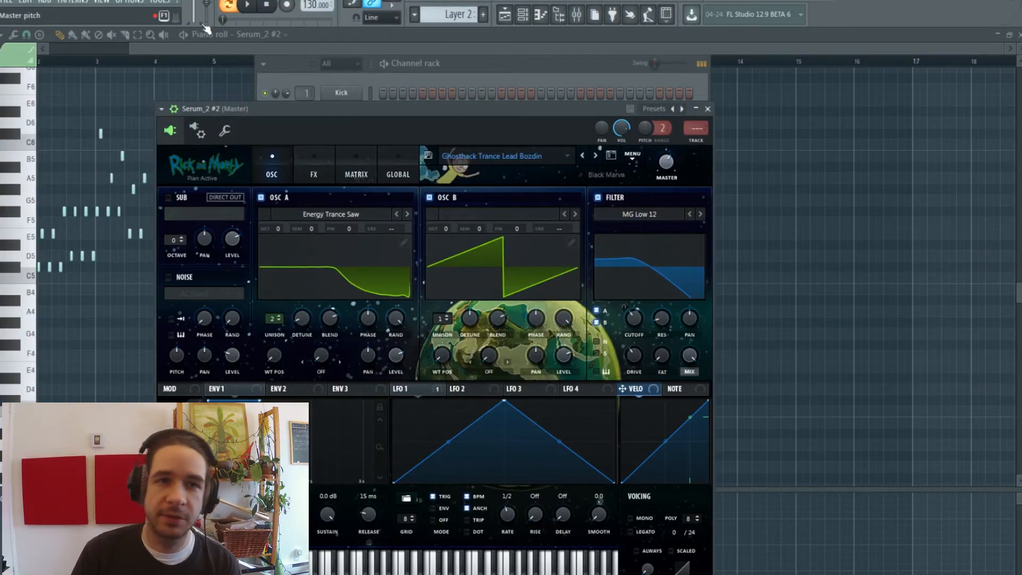
Play the Layer 2 pattern while opening the Serum_2 #2 filter cutoff to 422 Hz, and stop playback
{"action": "left_click", "coordinate": [247, 6]}
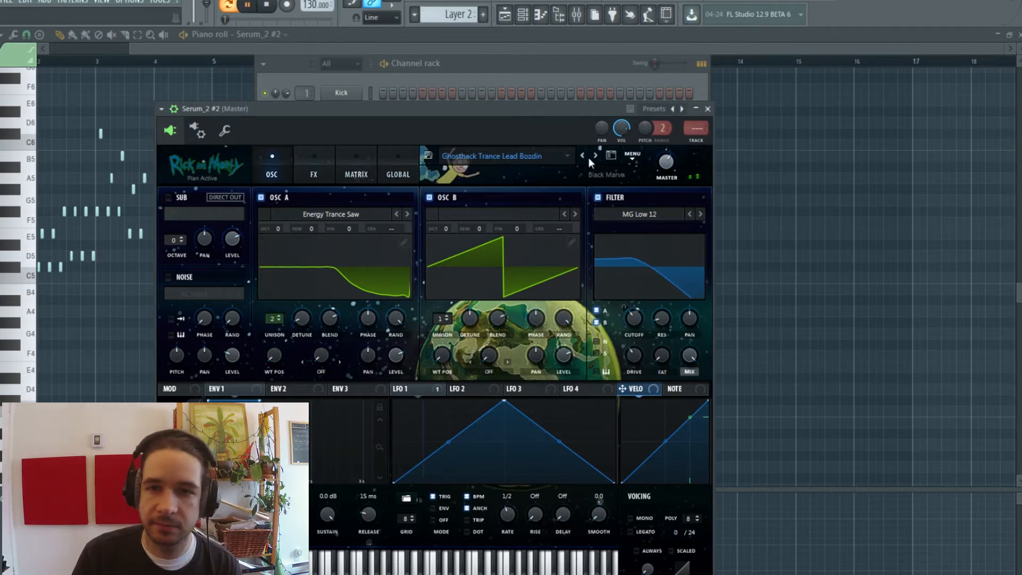
{"action": "mouse_move", "coordinate": [640, 317]}
{"action": "mouse_move", "coordinate": [640, 315]}
{"action": "left_mouse_down"}
{"action": "mouse_move", "coordinate": [655, 285]}
{"action": "mouse_move", "coordinate": [638, 304]}
{"action": "left_mouse_up"}
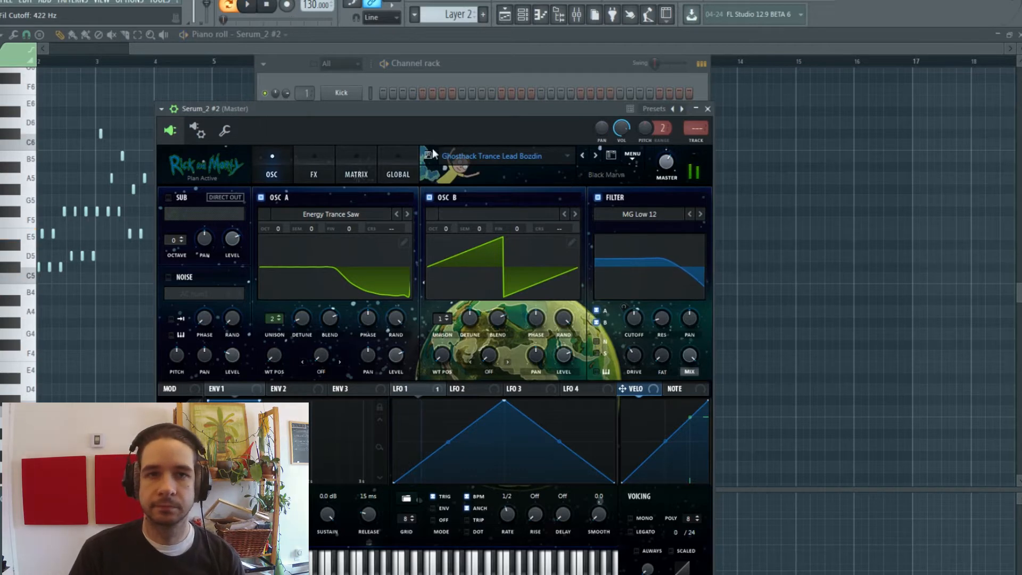
{"action": "left_click", "coordinate": [267, 5]}
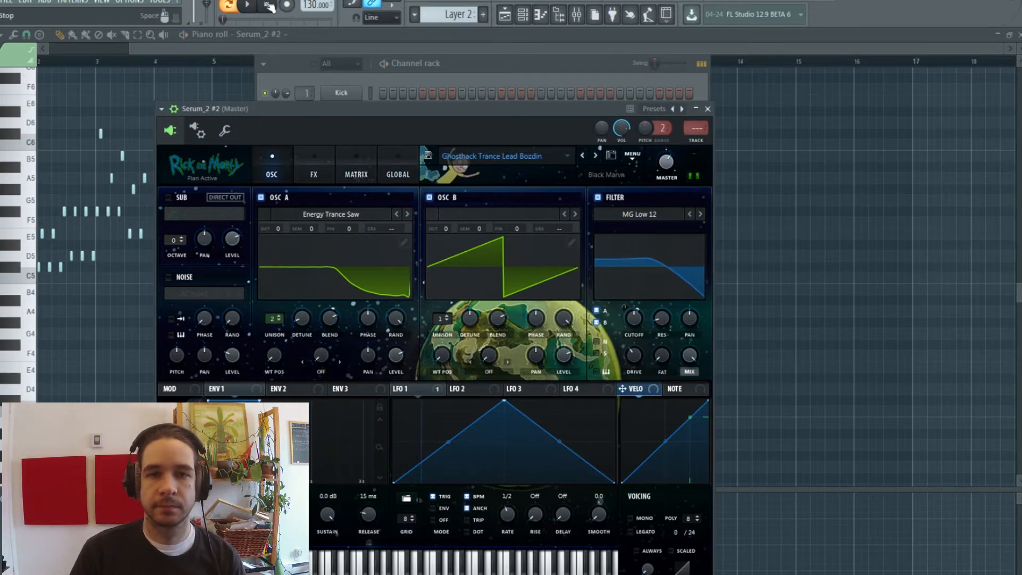
Play Layer 1 and Layer 2 together in song mode while raising the filter cutoff of Serum_2 #2, and stop playback
{"action": "left_click", "coordinate": [524, 19]}
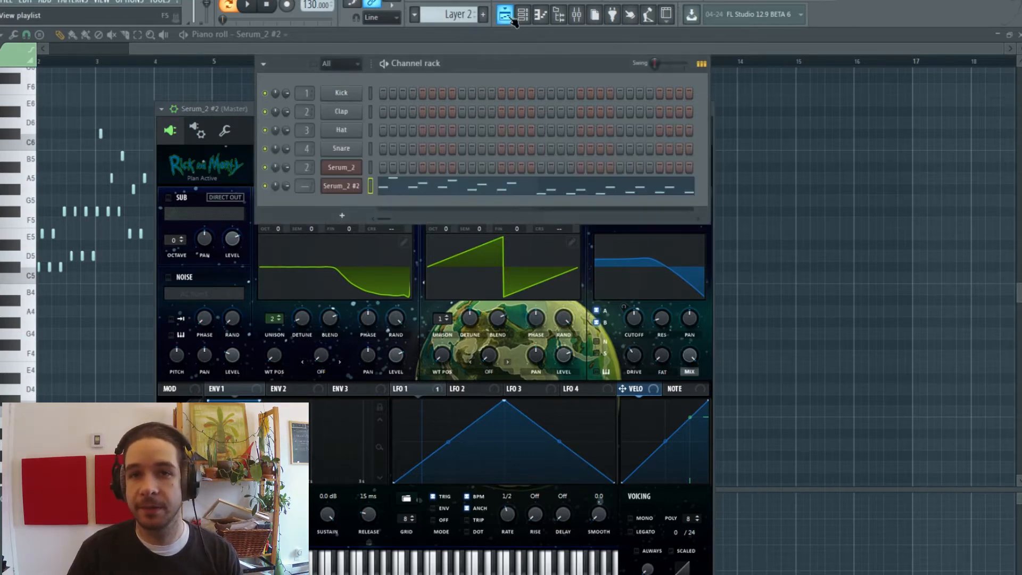
{"action": "left_click", "coordinate": [508, 20]}
{"action": "key", "text": "space"}
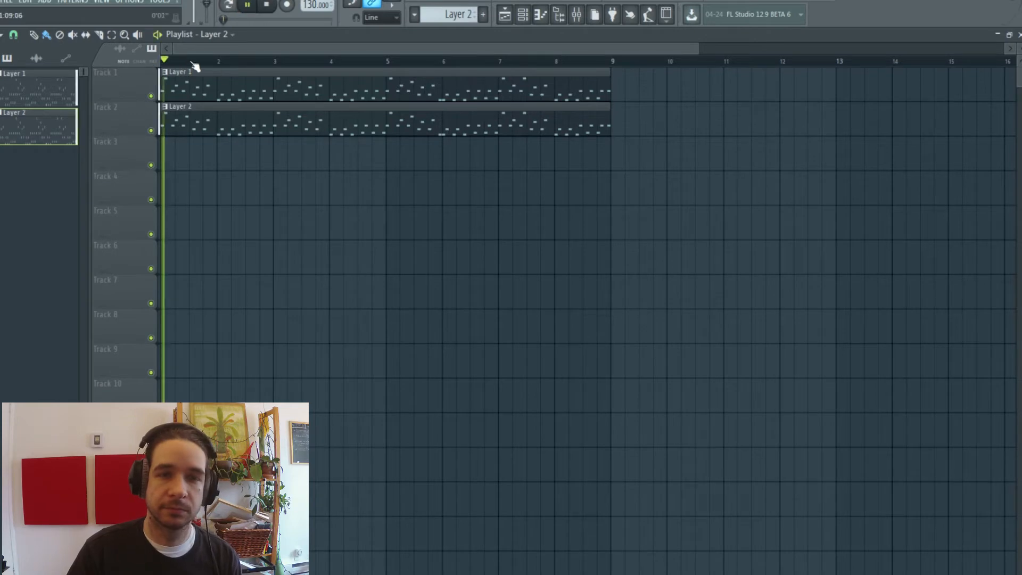
{"action": "double_click", "coordinate": [457, 118]}
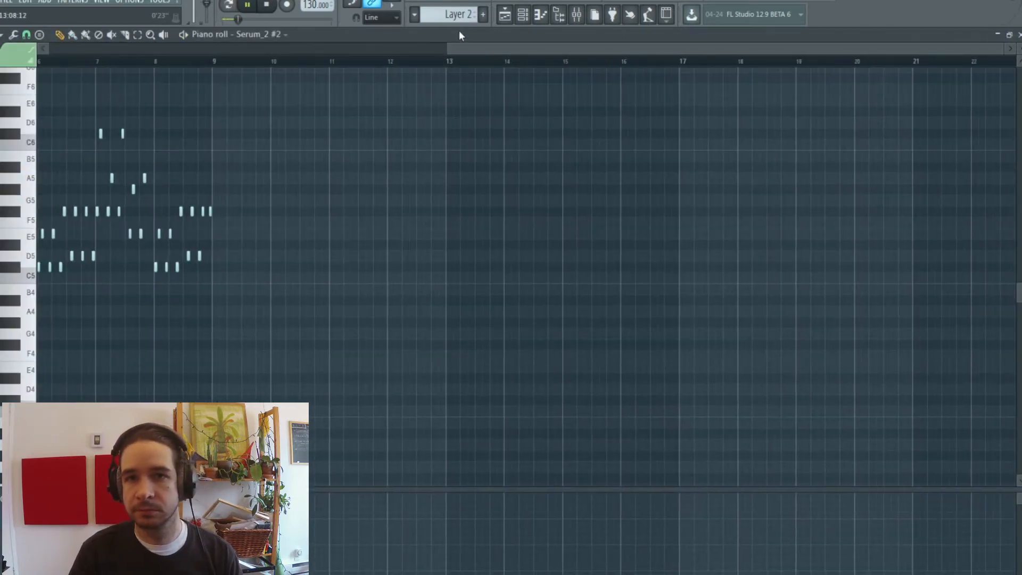
{"action": "left_click", "coordinate": [523, 14]}
{"action": "left_click", "coordinate": [342, 185]}
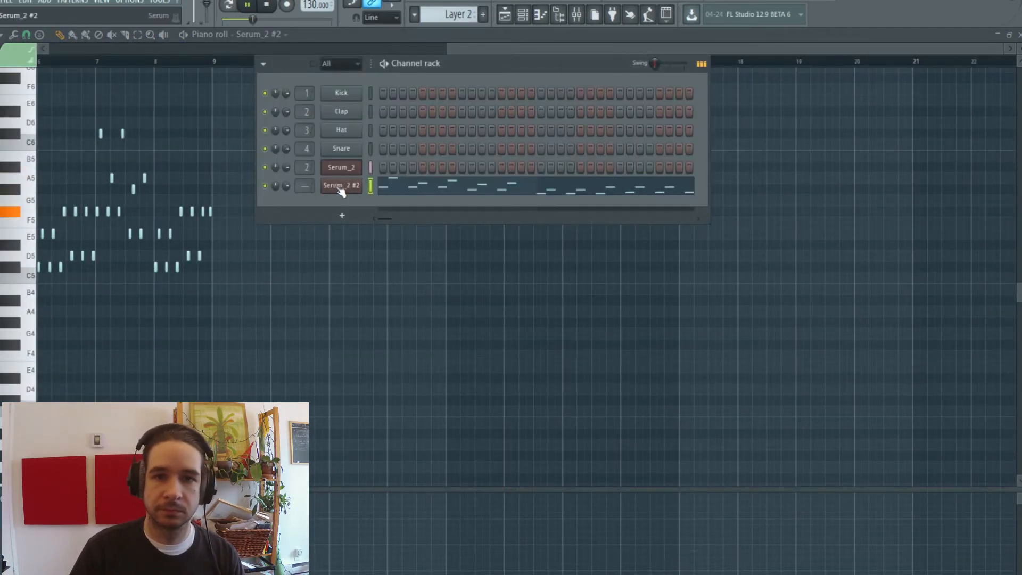
{"action": "mouse_move", "coordinate": [634, 318]}
{"action": "left_mouse_down"}
{"action": "mouse_move", "coordinate": [636, 280]}
{"action": "mouse_move", "coordinate": [639, 318]}
{"action": "left_mouse_up"}
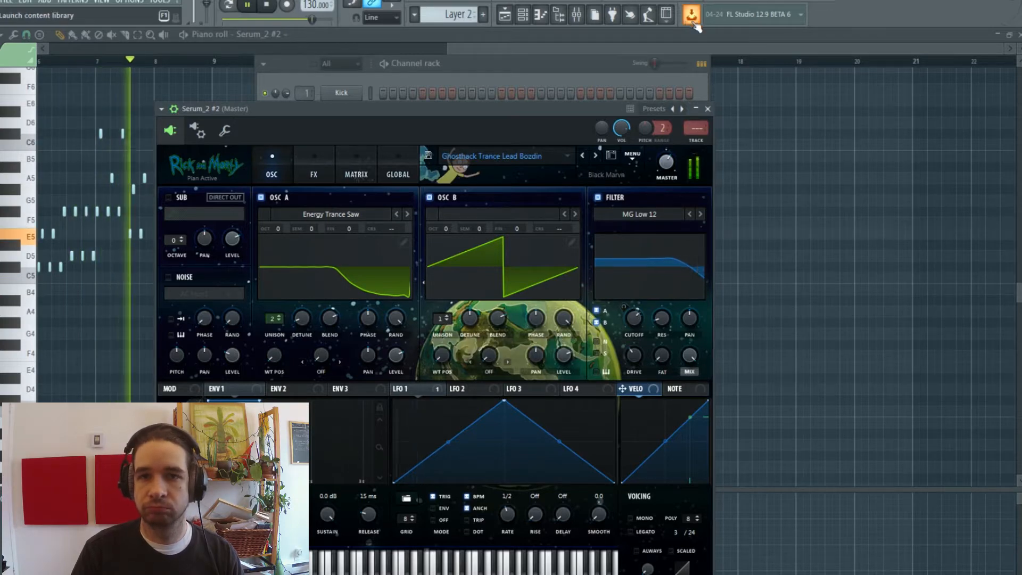
{"action": "left_click_drag", "start_coordinate": [634, 317], "coordinate": [634, 289]}
{"action": "key", "text": "space"}
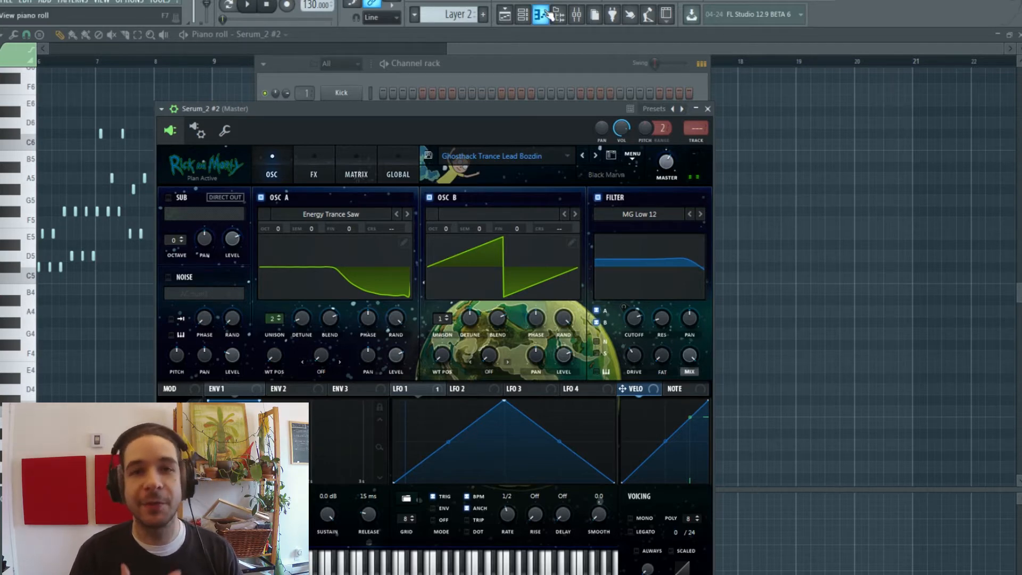
Play the song from the playlist with Track 2 muted, and unmute it to compare Layer 1 alone against both layers
{"action": "left_click", "coordinate": [515, 15]}
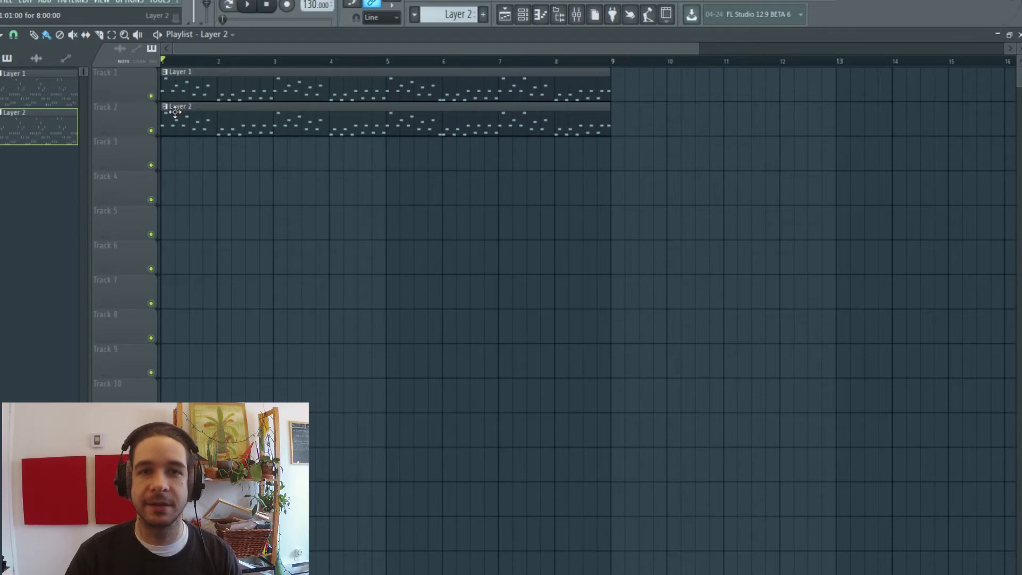
{"action": "left_click", "coordinate": [150, 131]}
{"action": "left_click", "coordinate": [248, 4]}
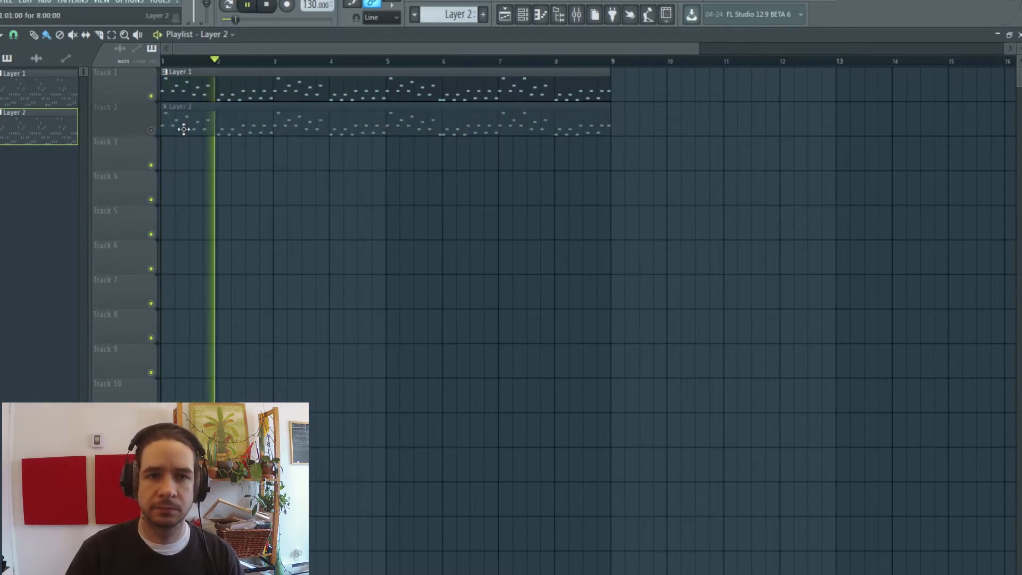
{"action": "left_click", "coordinate": [150, 131]}
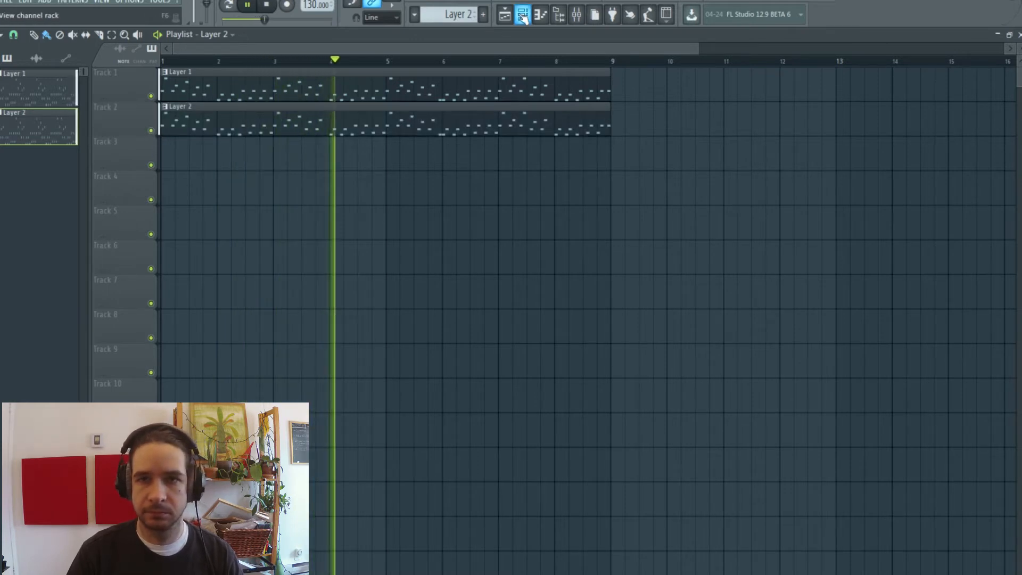
Lower the channel volume of Serum_2 #2 slightly in the channel rack during playback
{"action": "key", "text": "F6"}
{"action": "left_click_drag", "start_coordinate": [286, 184], "coordinate": [286, 190]}
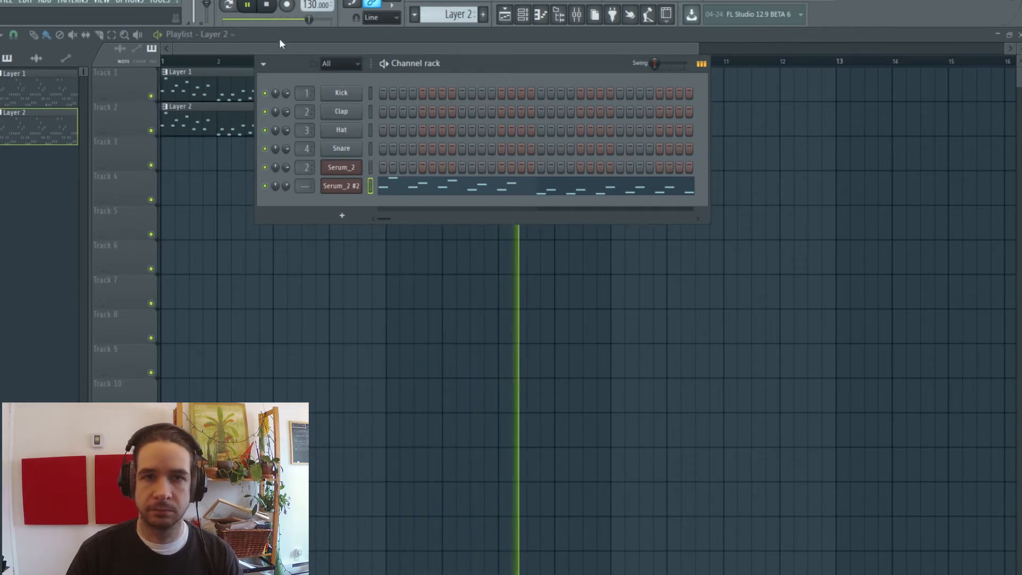
{"action": "key", "text": "F6"}
Mute and unmute Track 2 once more to compare the mix with and without Layer 2, and stop playback
{"action": "left_click", "coordinate": [151, 131]}
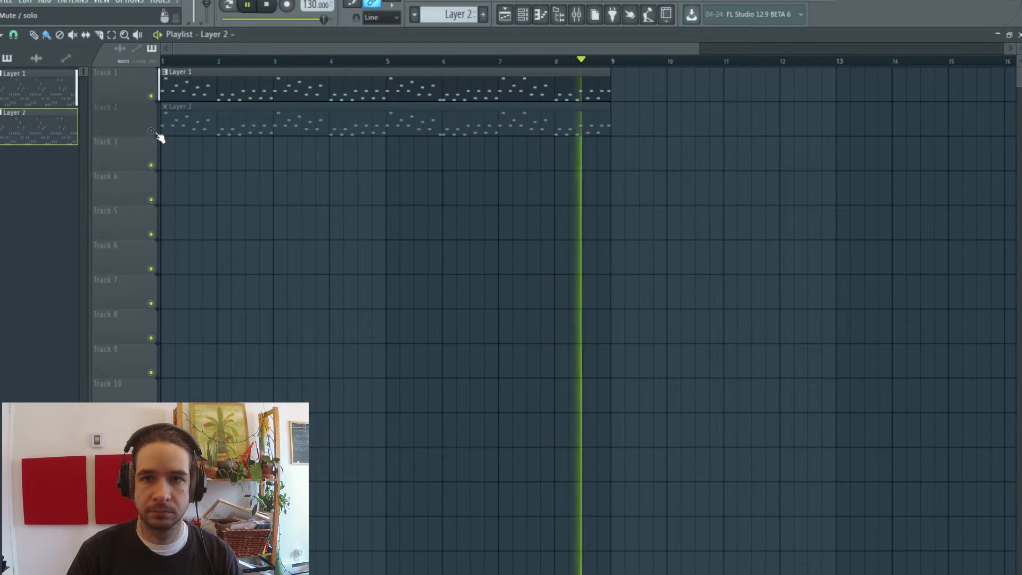
{"action": "left_click", "coordinate": [151, 130]}
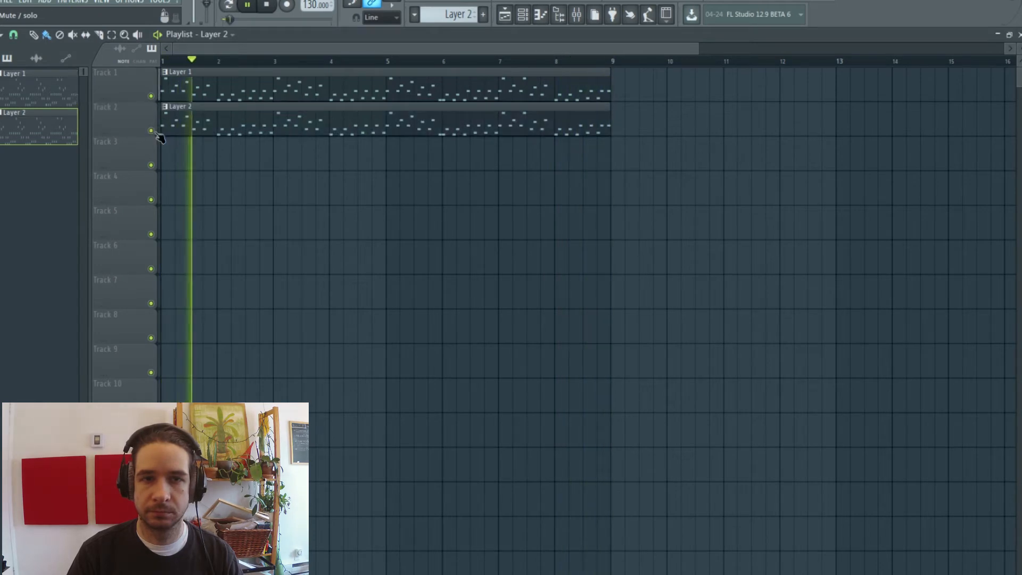
{"action": "key", "text": "space"}
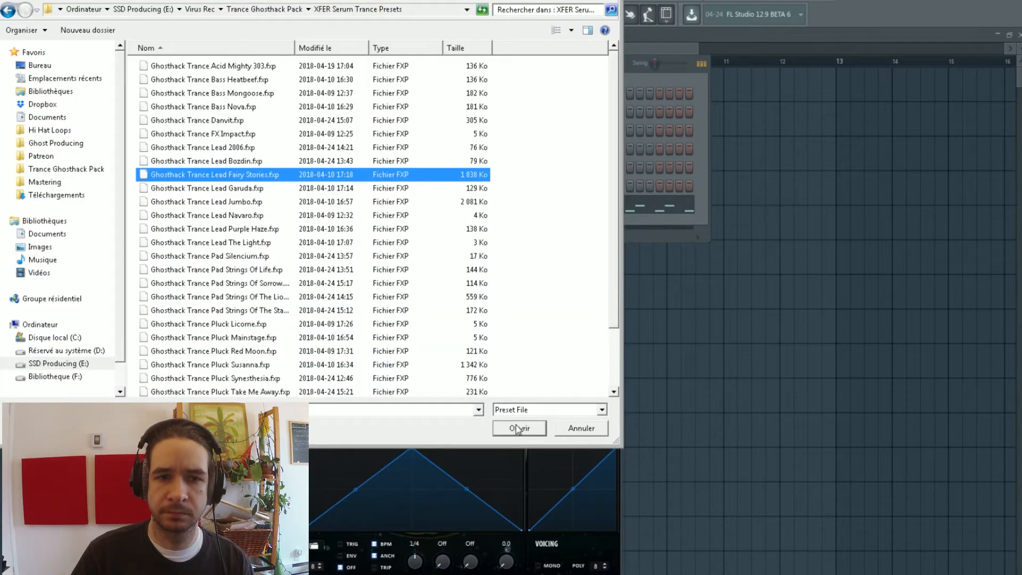
Load the Ghosthack Trance Pluck Take Me preset into Serum_2 #3 and audition it with the Layer 3 pattern
{"action": "left_click", "coordinate": [281, 392]}
{"action": "left_click", "coordinate": [517, 429]}
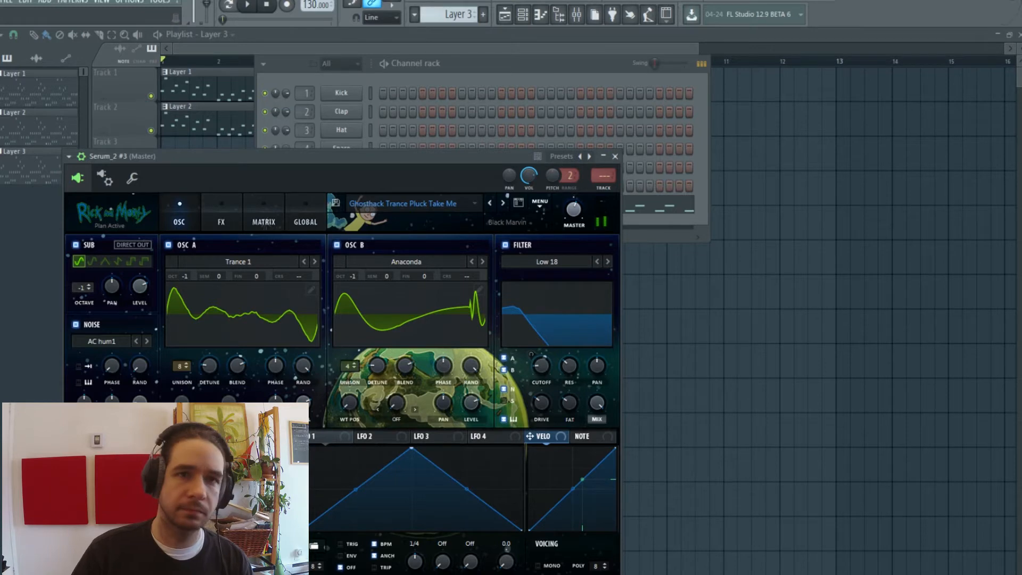
{"action": "left_click", "coordinate": [246, 8]}
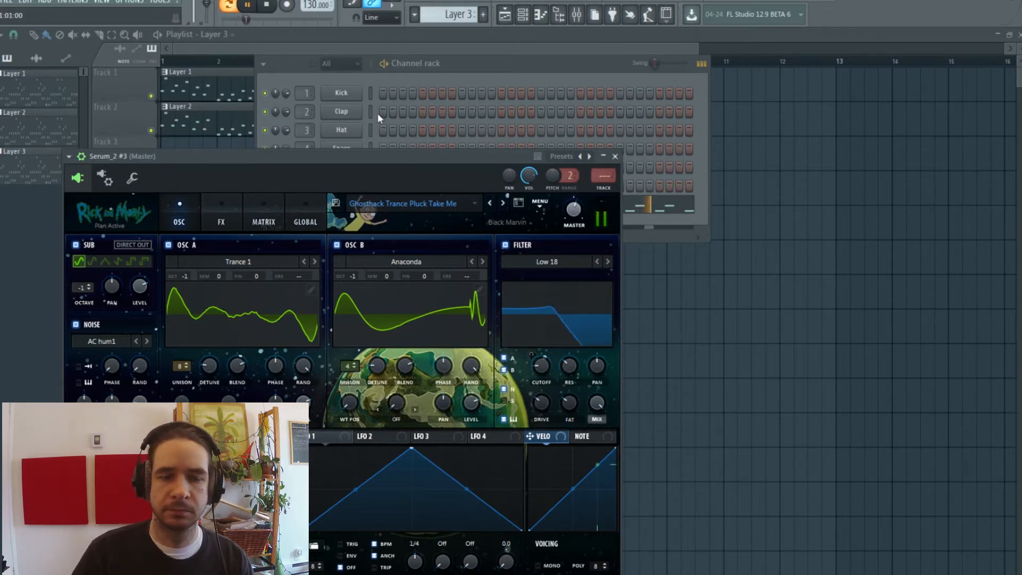
{"action": "left_click", "coordinate": [268, 5]}
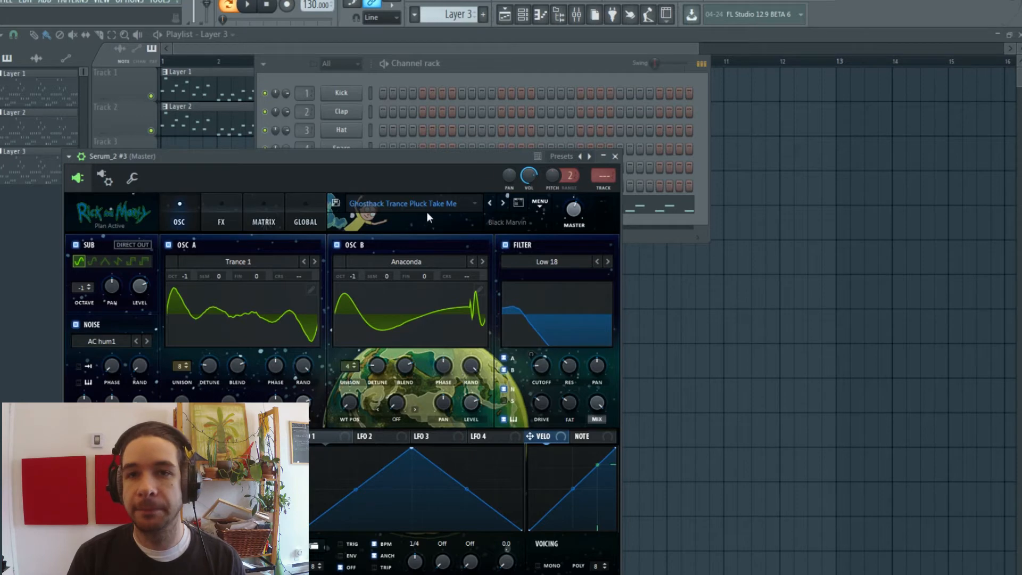
Bring the channel rack forward and replay the Layer 3 pattern on its own
{"action": "left_click", "coordinate": [526, 65]}
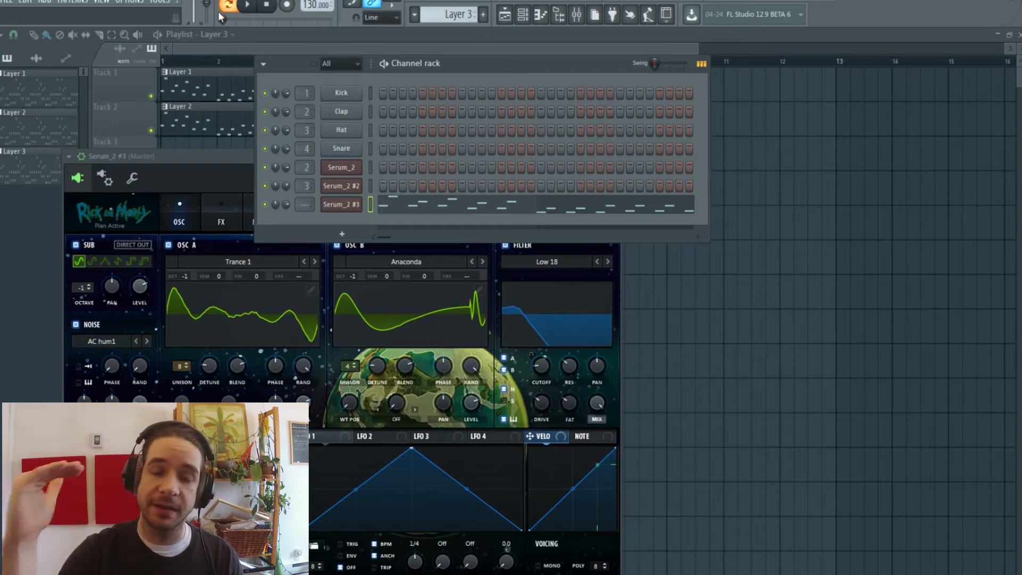
{"action": "left_click", "coordinate": [261, 5]}
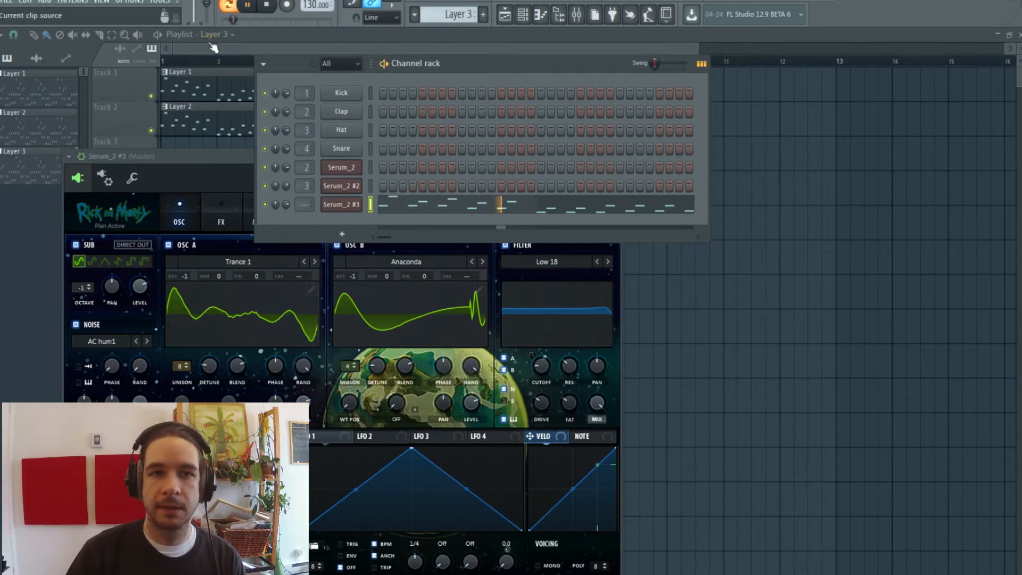
{"action": "key", "text": "space"}
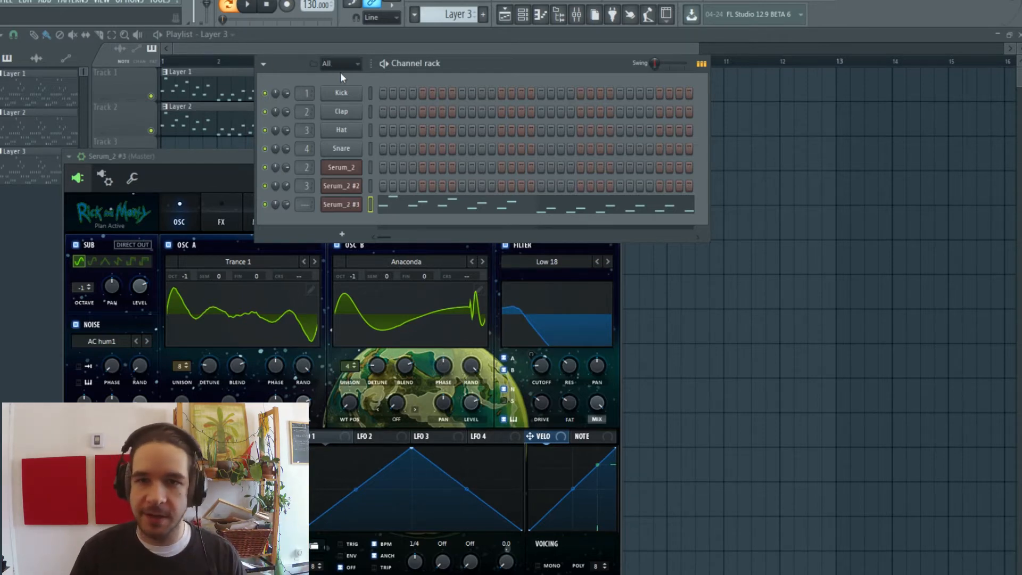
Place the Layer 3 pattern clip on Track 3 of the playlist, starting at bar 1
{"action": "right_click", "coordinate": [361, 203]}
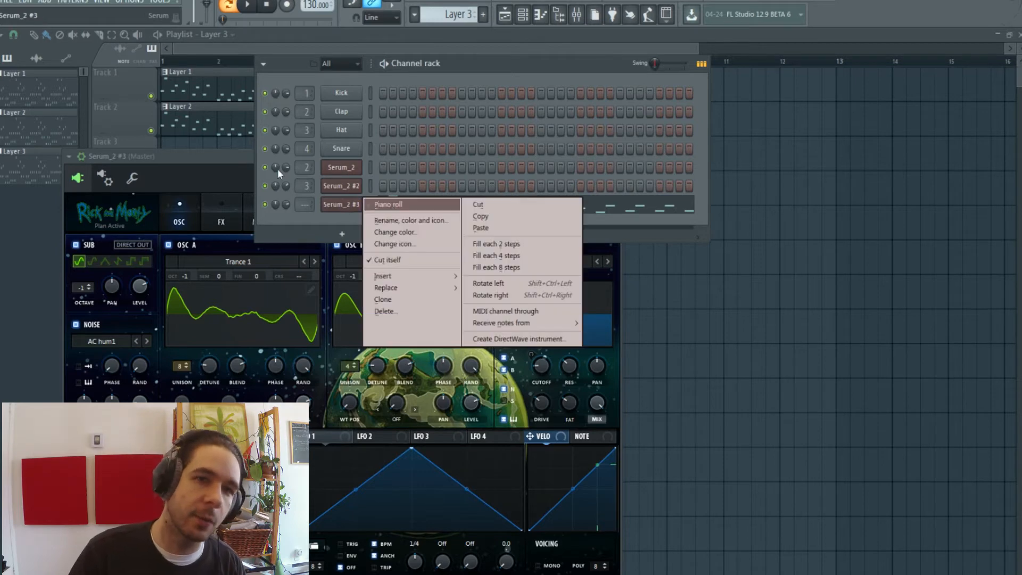
{"action": "left_click", "coordinate": [207, 49]}
{"action": "left_click_drag", "start_coordinate": [274, 157], "coordinate": [193, 150]}
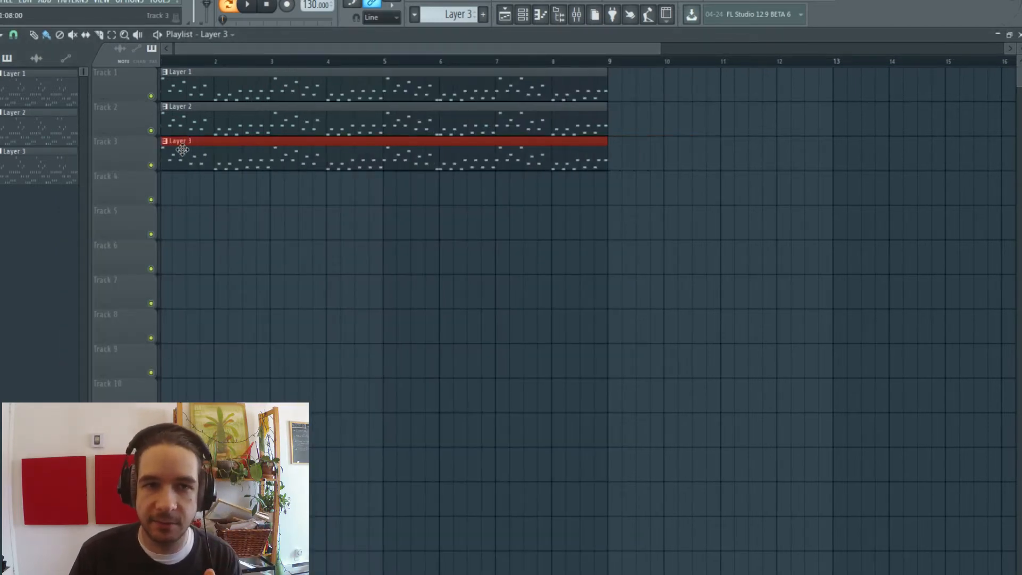
Play all three layers together in song mode, check the Serum channels in the channel rack, and stop playback
{"action": "key", "text": "space"}
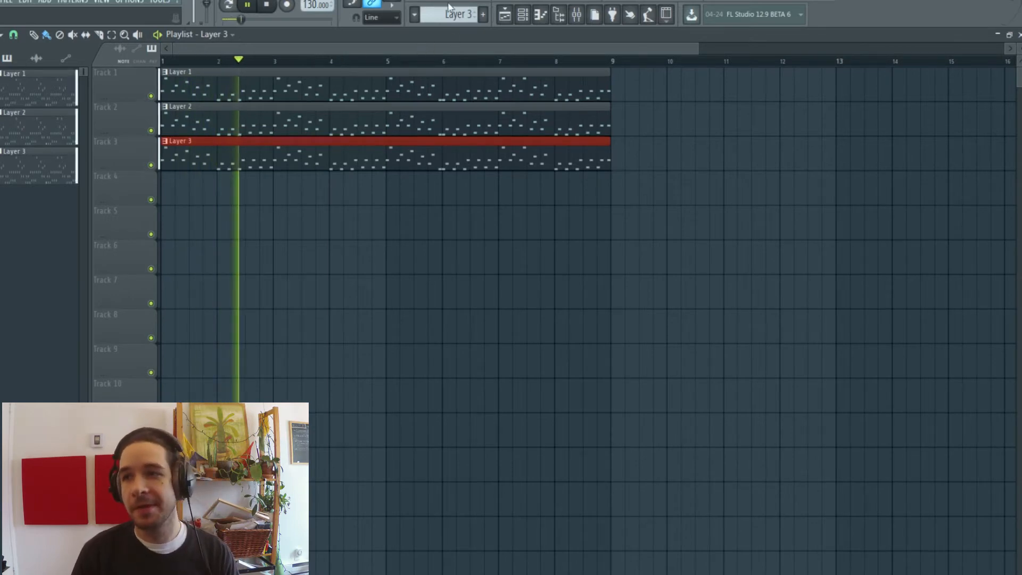
{"action": "left_click", "coordinate": [522, 15]}
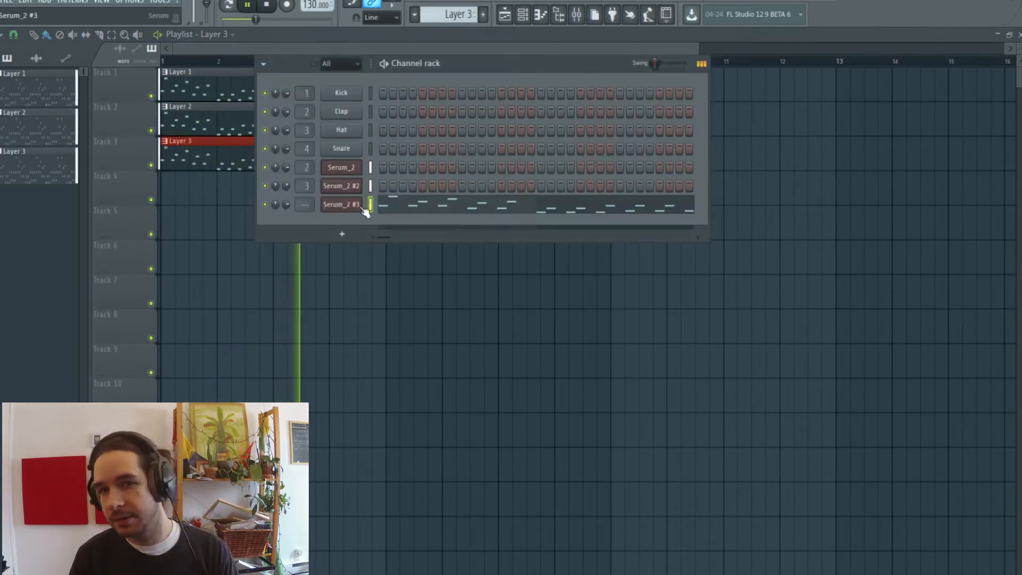
{"action": "left_click", "coordinate": [222, 50]}
{"action": "key", "text": "space"}
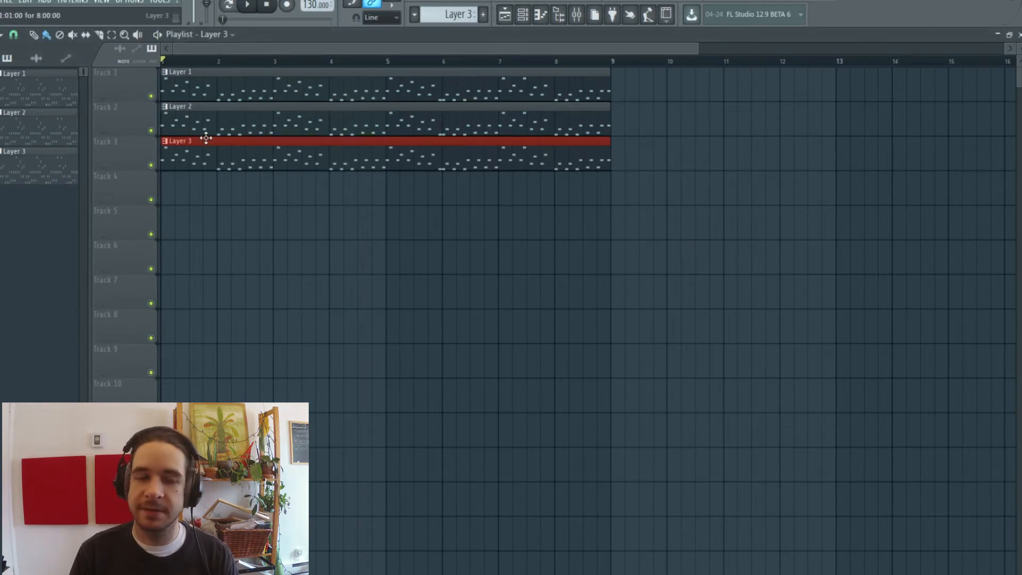
Play the song with Track 3 muted and unmute it during playback to compare the lead without and with Layer 3
{"action": "key", "text": "F6"}
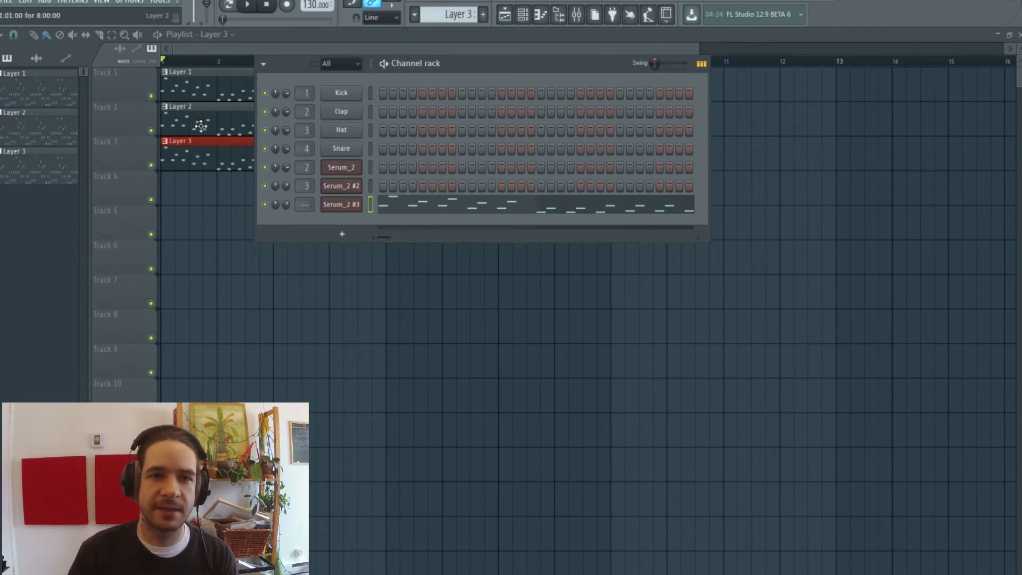
{"action": "key", "text": "F6"}
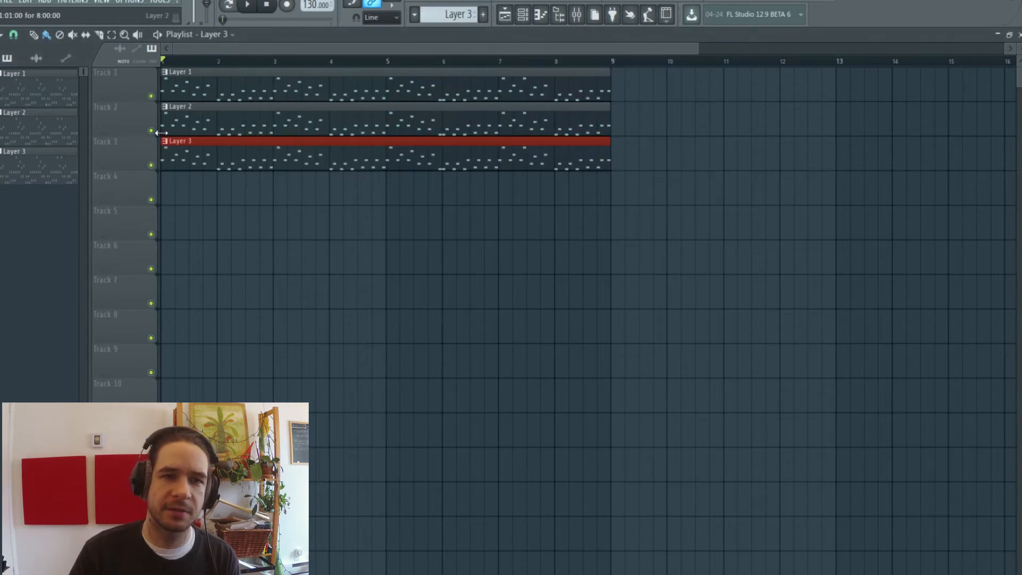
{"action": "left_click", "coordinate": [151, 165]}
{"action": "key", "text": "space"}
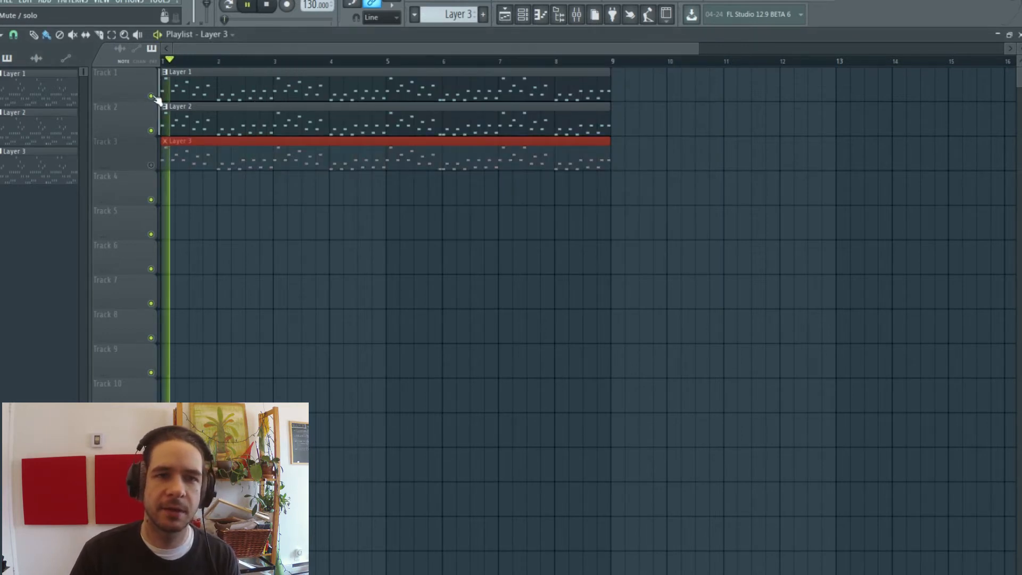
{"action": "left_click", "coordinate": [151, 165]}
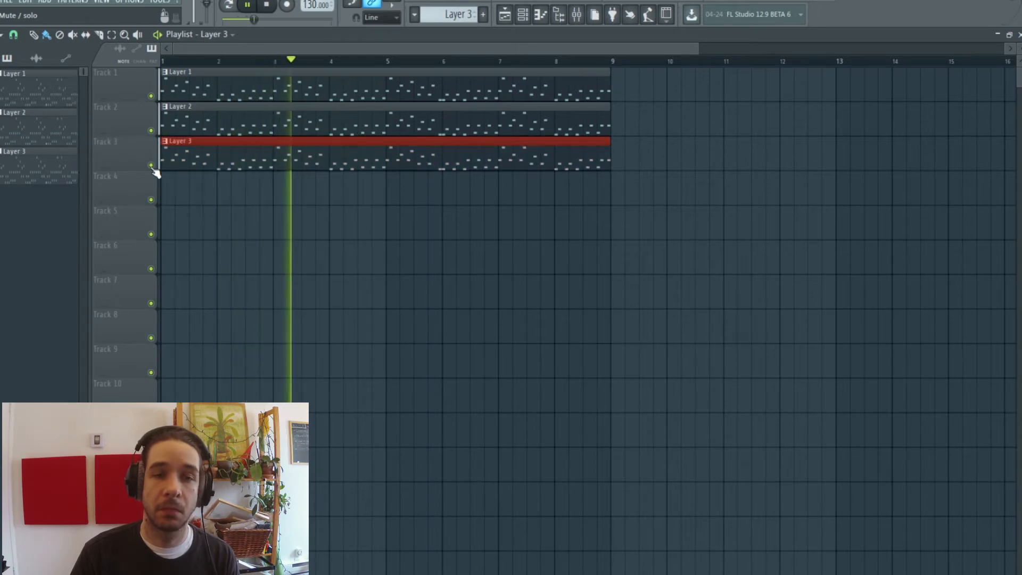
{"action": "key", "text": "space"}
Transpose all Serum_2 #3 notes in the Layer 3 pattern up one octave and play the three layers in the playlist
{"action": "double_click", "coordinate": [208, 161]}
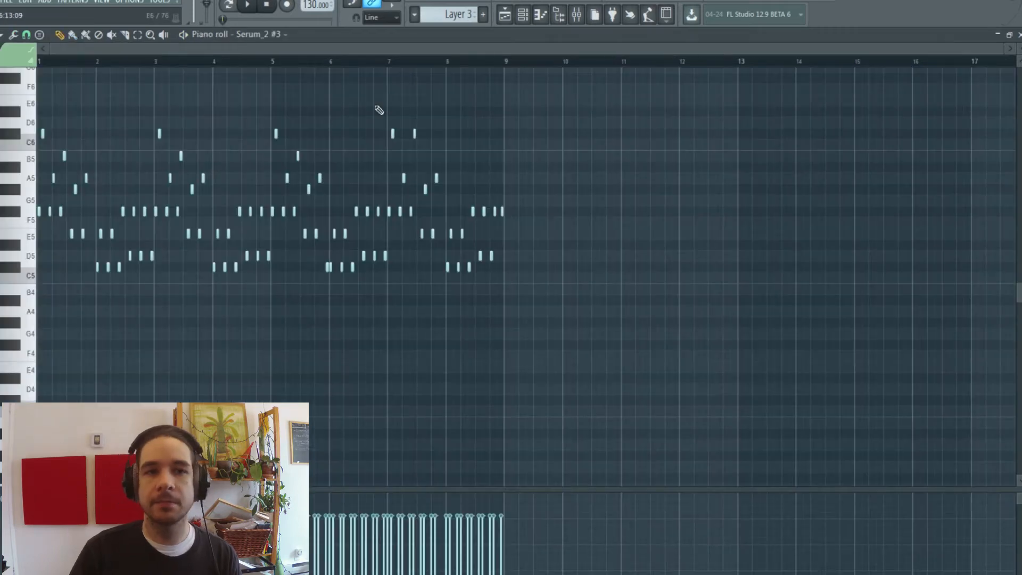
{"action": "left_click_drag", "start_coordinate": [616, 87], "coordinate": [37, 280]}
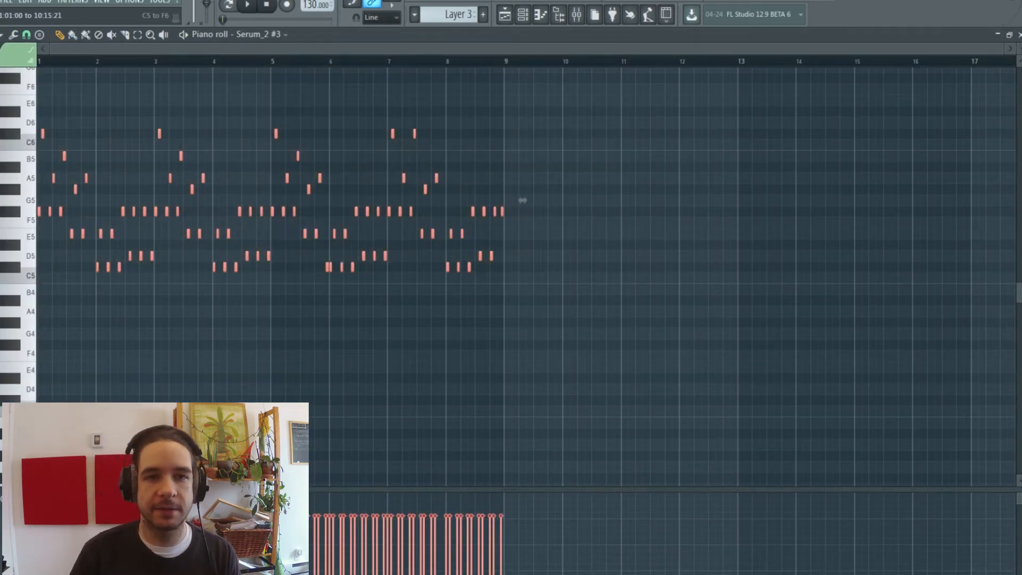
{"action": "scroll", "coordinate": [639, 223], "scroll_direction": "down", "scroll_amount": 4}
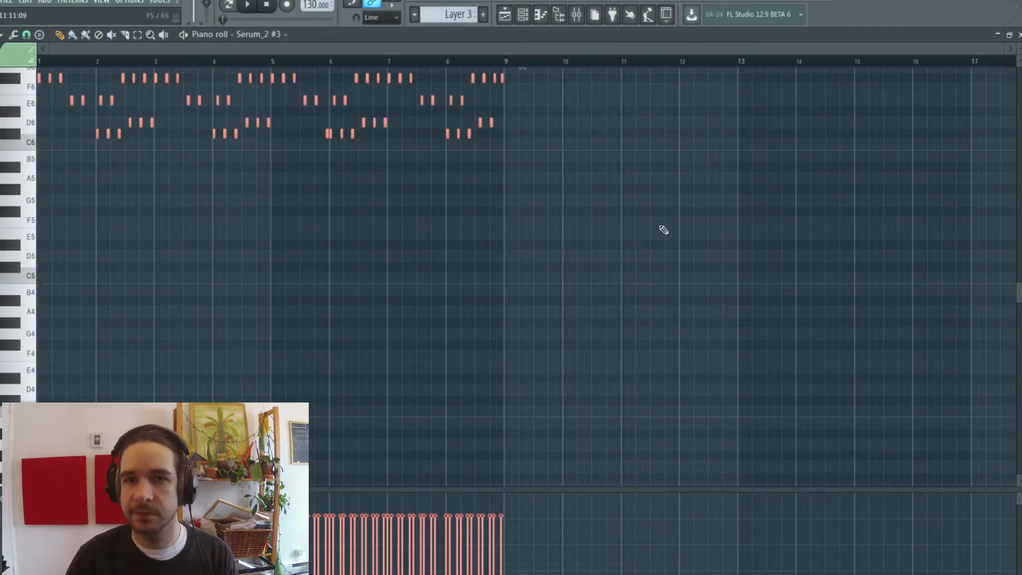
{"action": "left_click", "coordinate": [505, 15]}
{"action": "key", "text": "space"}
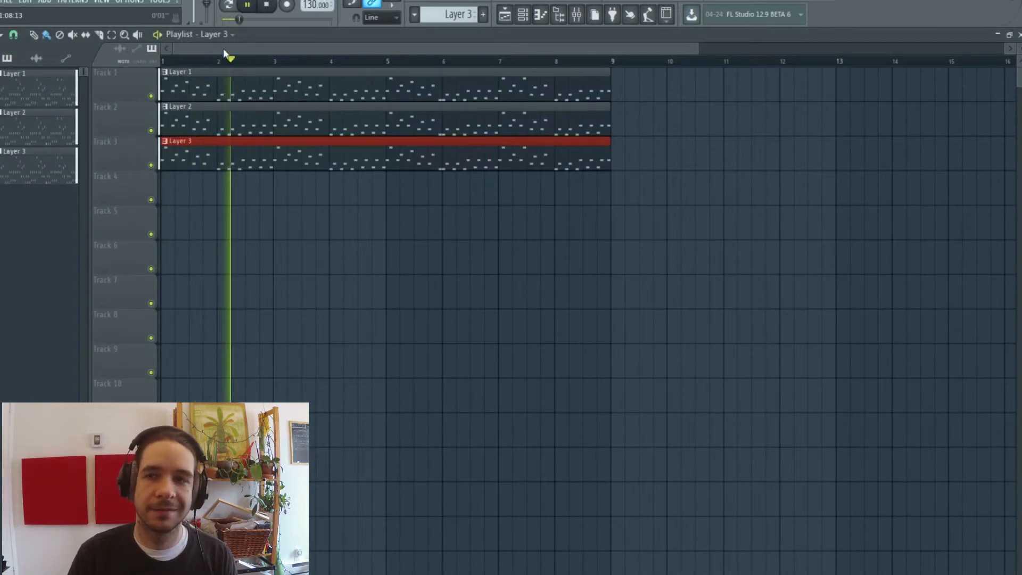
Adjust the Low 18 filter cutoff of Serum_2 #3 to about 454 Hz during playback, and stop the song
{"action": "left_click", "coordinate": [526, 21]}
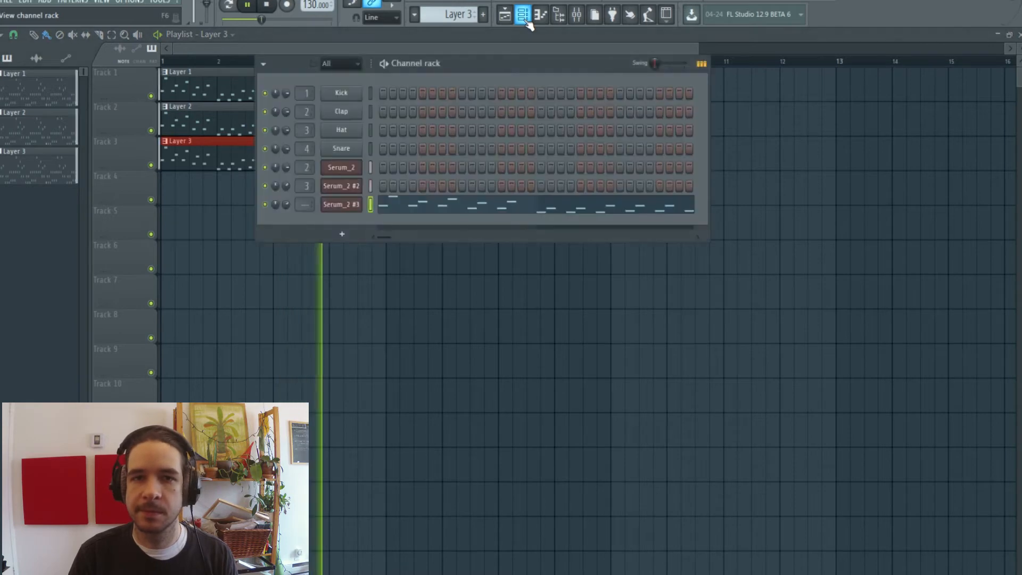
{"action": "left_click", "coordinate": [341, 204]}
{"action": "left_click_drag", "start_coordinate": [541, 350], "coordinate": [551, 301]}
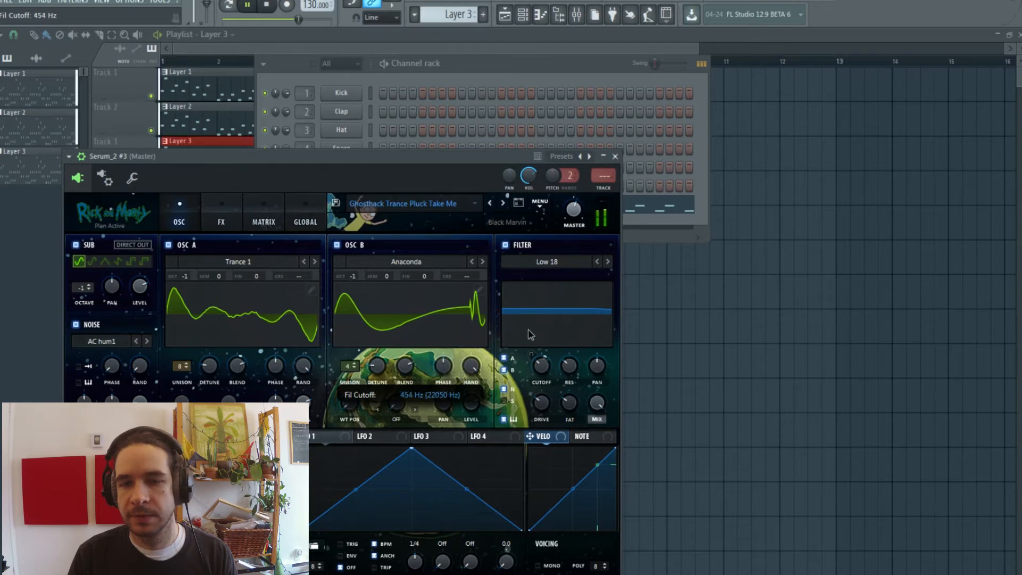
{"action": "left_click", "coordinate": [260, 50]}
{"action": "key", "text": "space"}
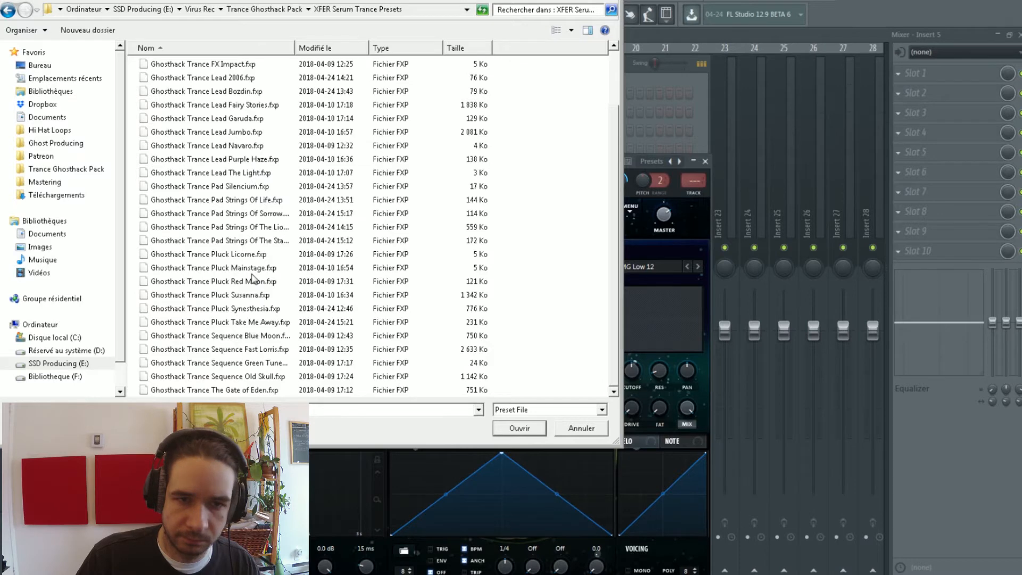
Load the Ghosthack Trance Lead The Light preset into Serum_2 #4 and return to the playlist
{"action": "left_click", "coordinate": [245, 172]}
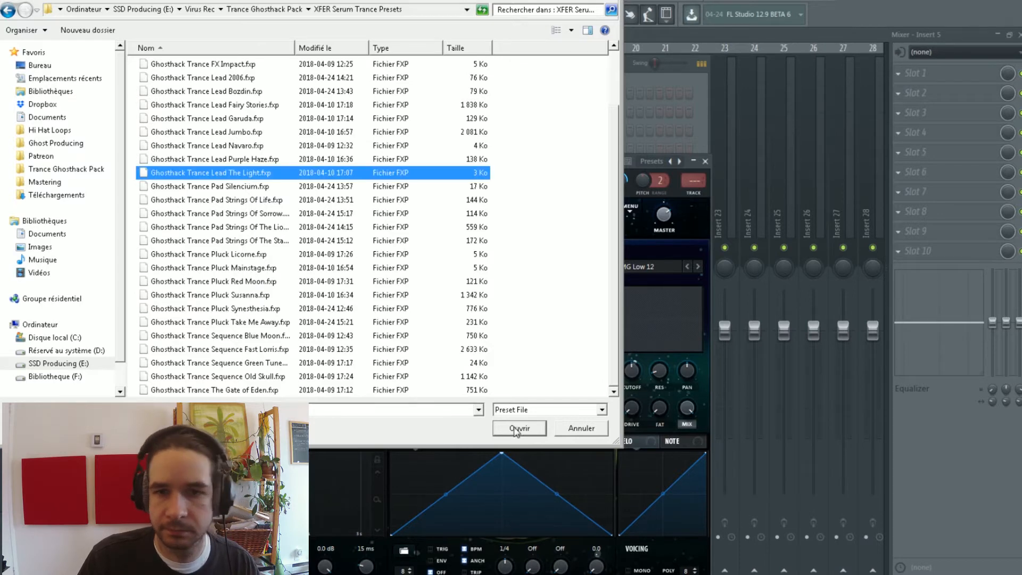
{"action": "left_click", "coordinate": [519, 426]}
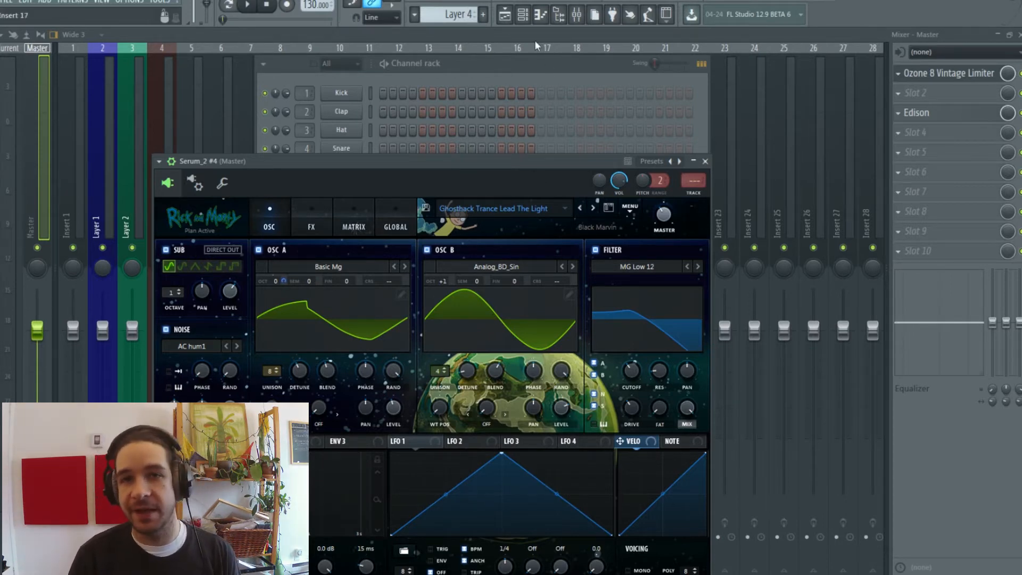
{"action": "left_click", "coordinate": [505, 14]}
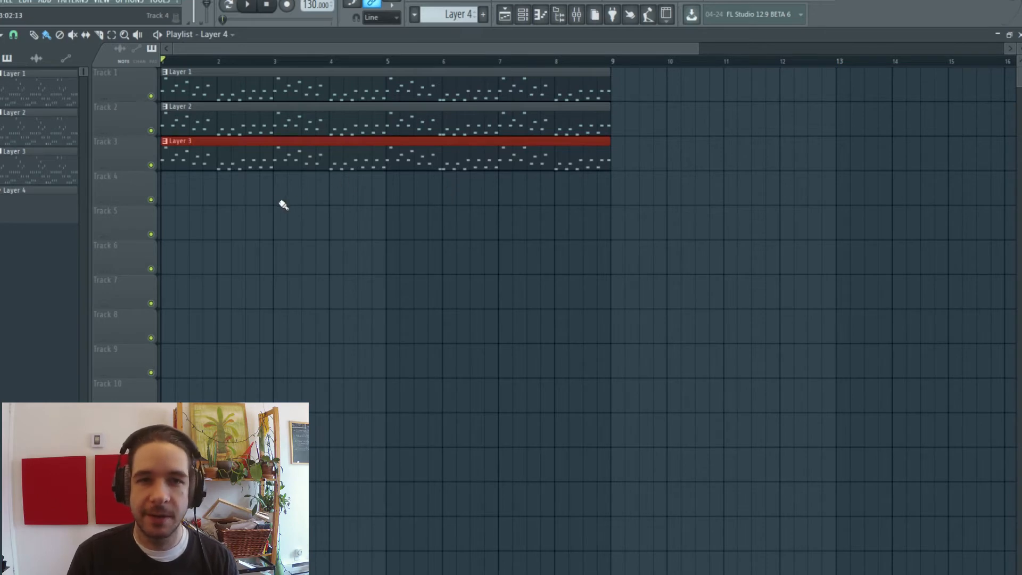
{"action": "left_click", "coordinate": [337, 191]}
Play the Layer 4 pattern while raising the MG Low 12 filter cutoff of Serum_2 #4 to about 793 Hz
{"action": "left_click", "coordinate": [247, 5]}
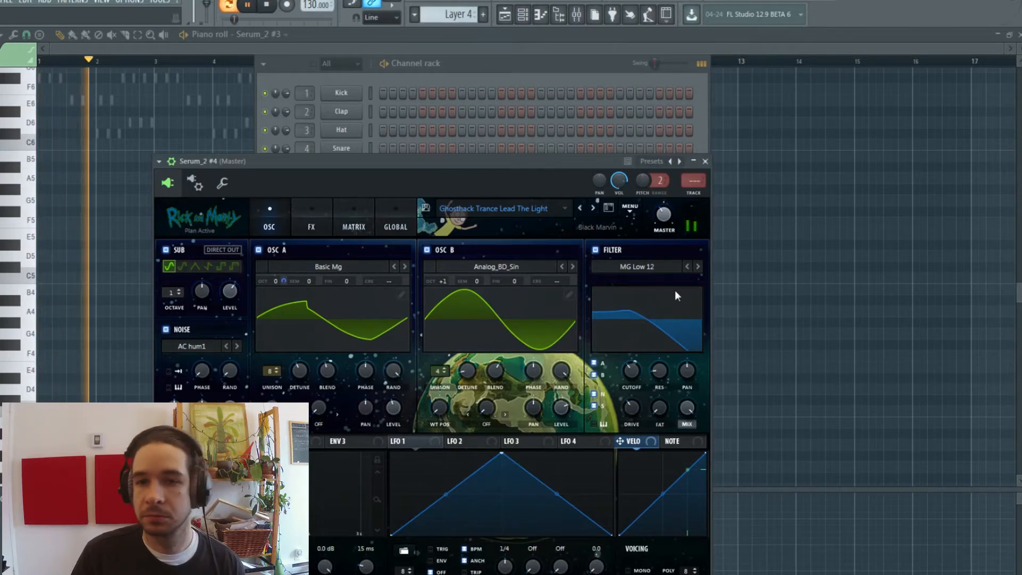
{"action": "left_click_drag", "start_coordinate": [633, 369], "coordinate": [638, 340]}
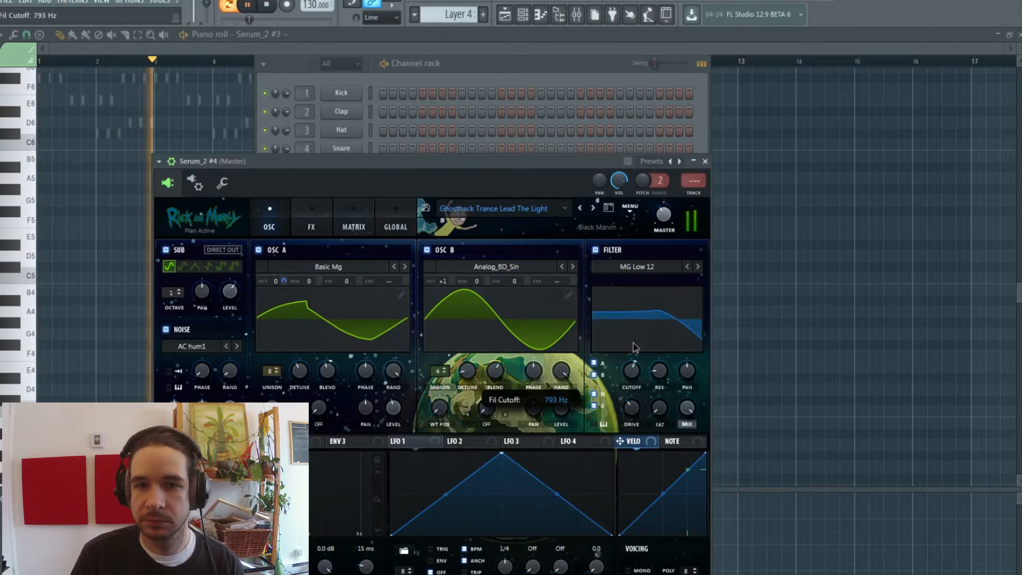
{"action": "key", "text": "space"}
Open the Layer 4 notes of the Serum_2 #4 channel in the piano roll
{"action": "left_click", "coordinate": [491, 47]}
{"action": "scroll", "coordinate": [535, 100], "scroll_direction": "up", "scroll_amount": 3}
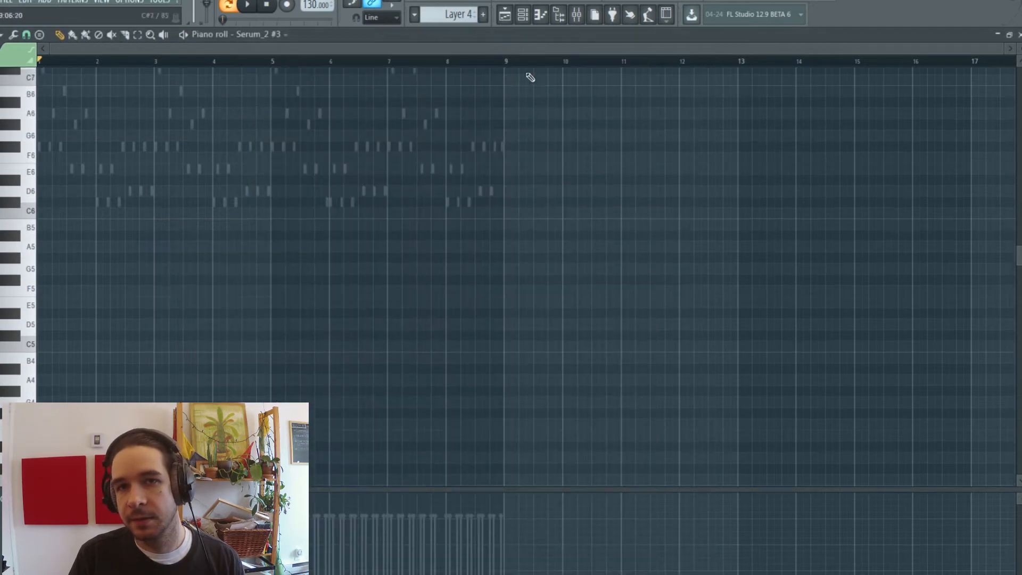
{"action": "left_click", "coordinate": [523, 15]}
{"action": "right_click", "coordinate": [367, 229]}
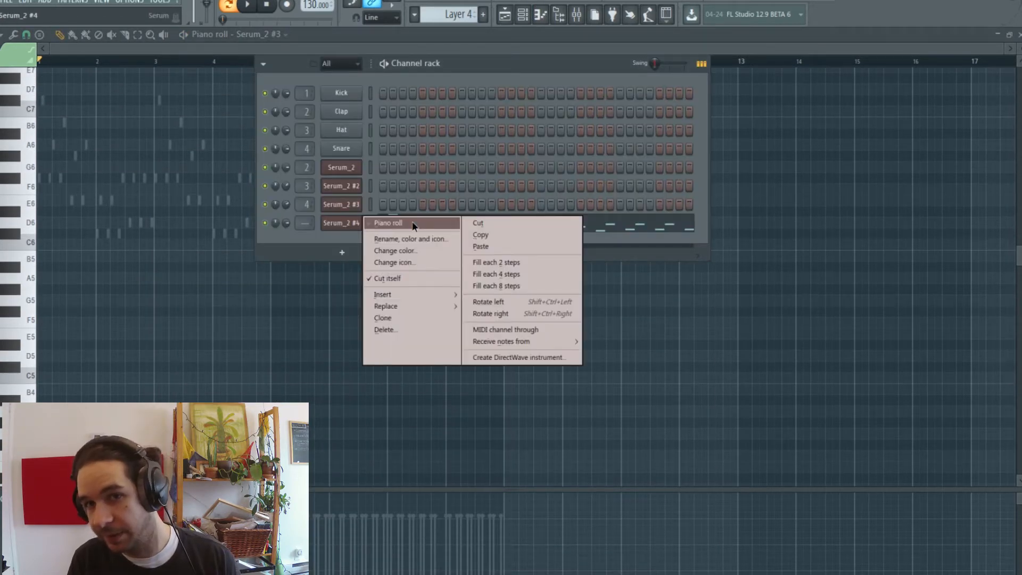
{"action": "left_click", "coordinate": [412, 221]}
{"action": "scroll", "coordinate": [409, 184], "scroll_direction": "up", "scroll_amount": 8}
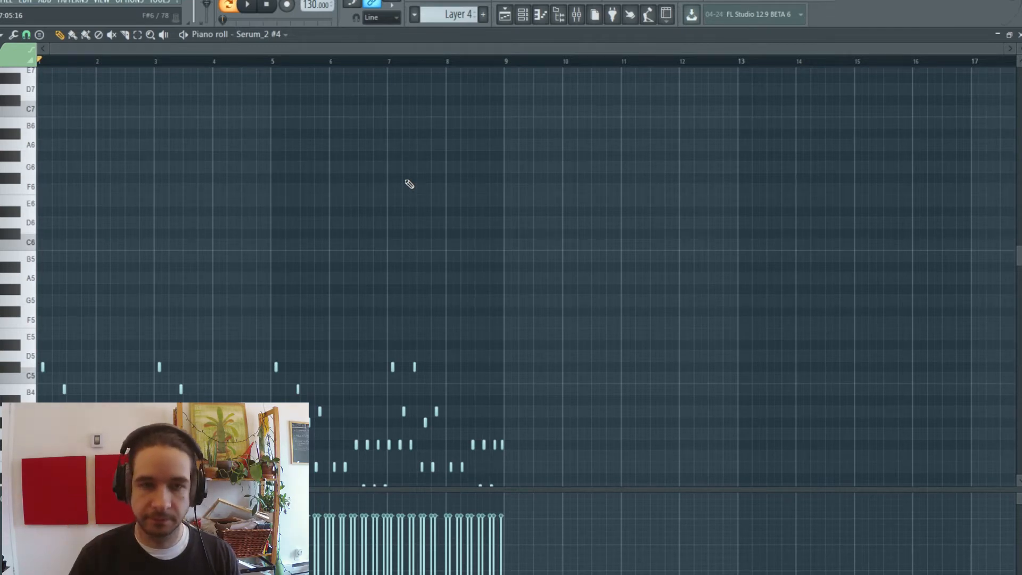
Try the Layer 4 melody two octaves higher, bring it back down two octaves, and replay the pattern
{"action": "key", "text": "ctrl+Up"}
{"action": "key", "text": "ctrl+Up"}
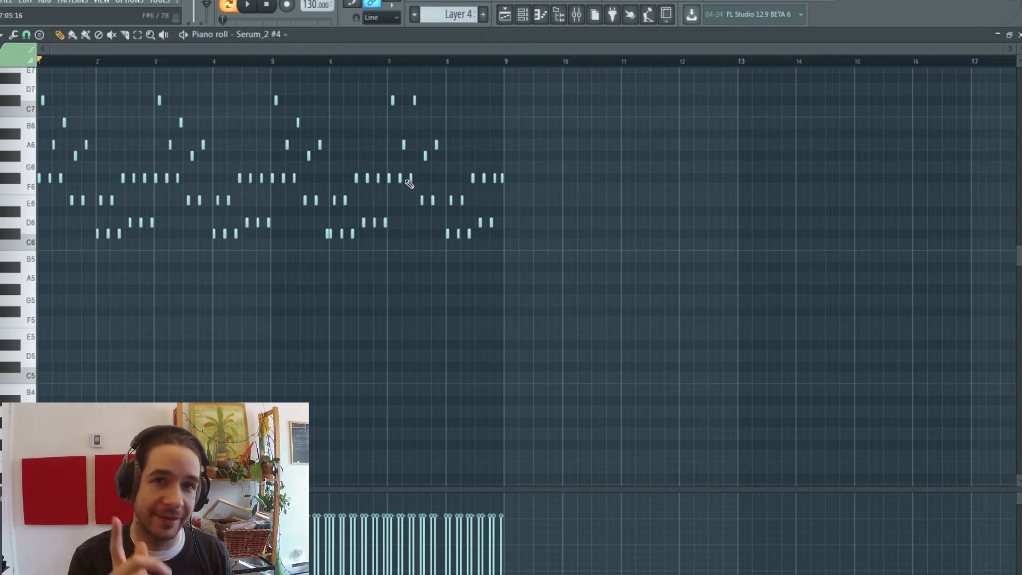
{"action": "key", "text": "ctrl+Down"}
{"action": "key", "text": "ctrl+Down"}
{"action": "key", "text": "space"}
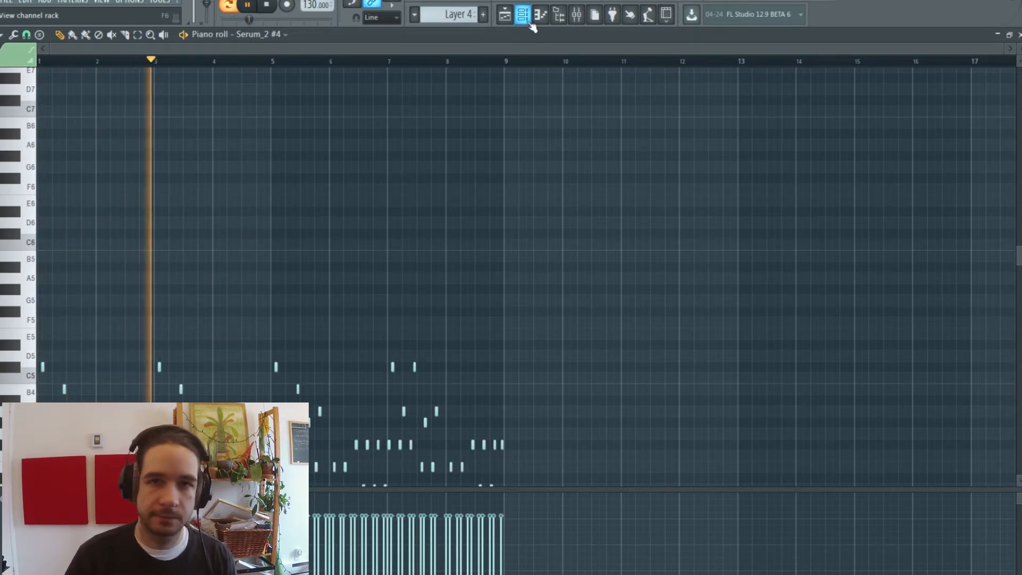
{"action": "key", "text": "space"}
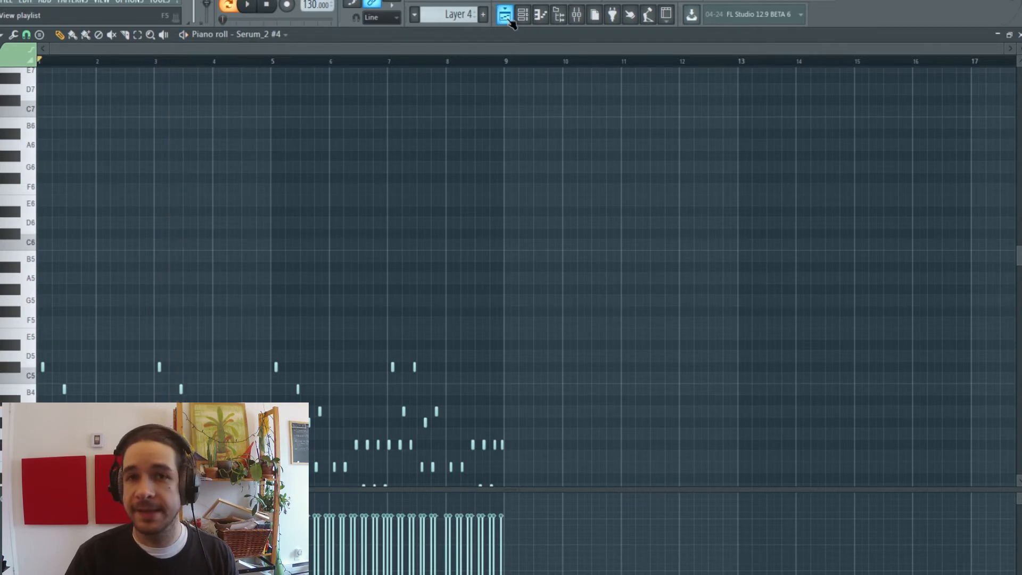
Place the Layer 4 pattern clip on Track 4 of the playlist, starting at bar 1
{"action": "left_click", "coordinate": [505, 15]}
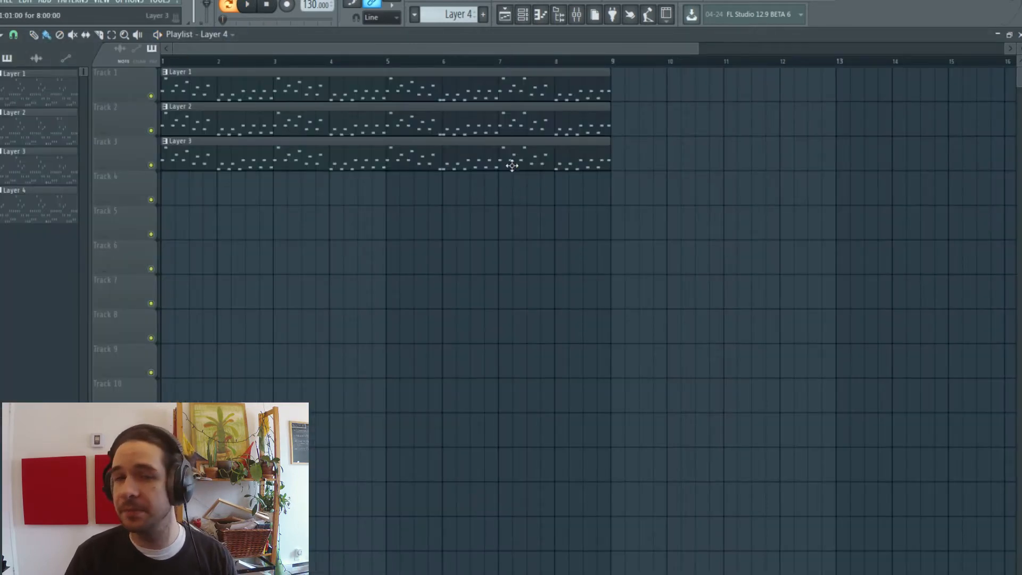
{"action": "left_click", "coordinate": [446, 193]}
{"action": "left_click_drag", "start_coordinate": [538, 184], "coordinate": [258, 185]}
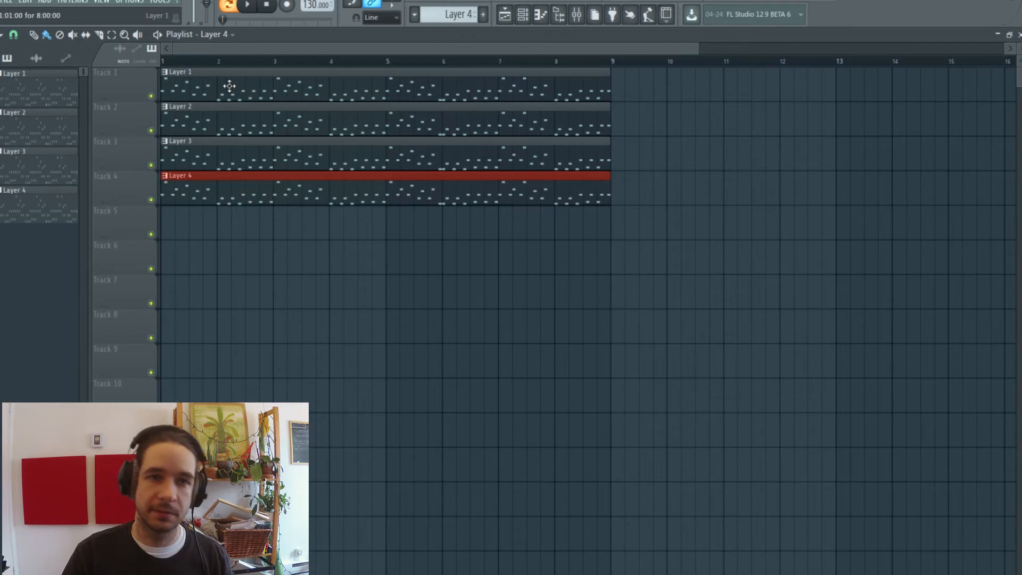
Play all four layers together, mute Track 4, and replay the song without Layer 4 to compare
{"action": "key", "text": "space"}
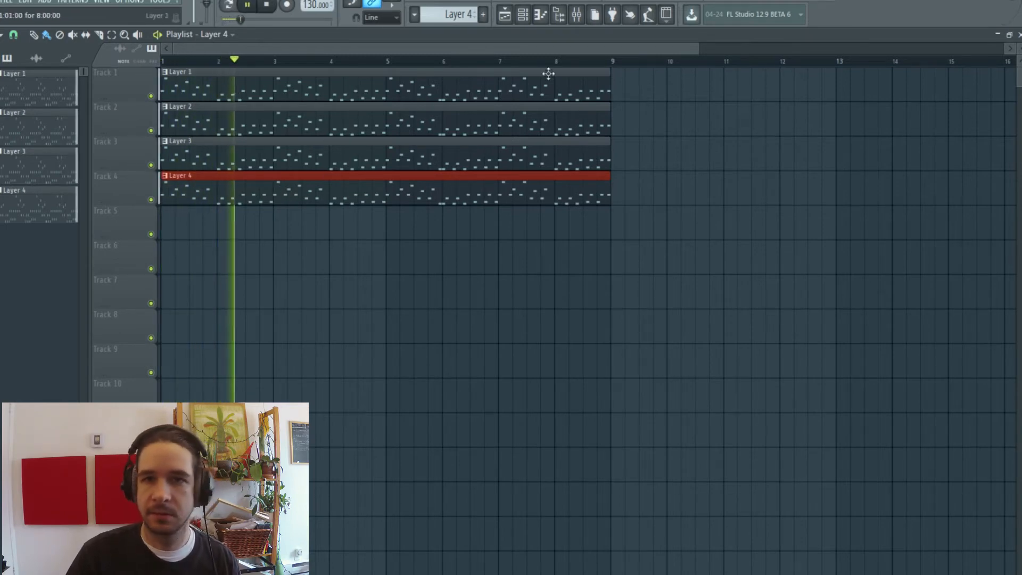
{"action": "key", "text": "space"}
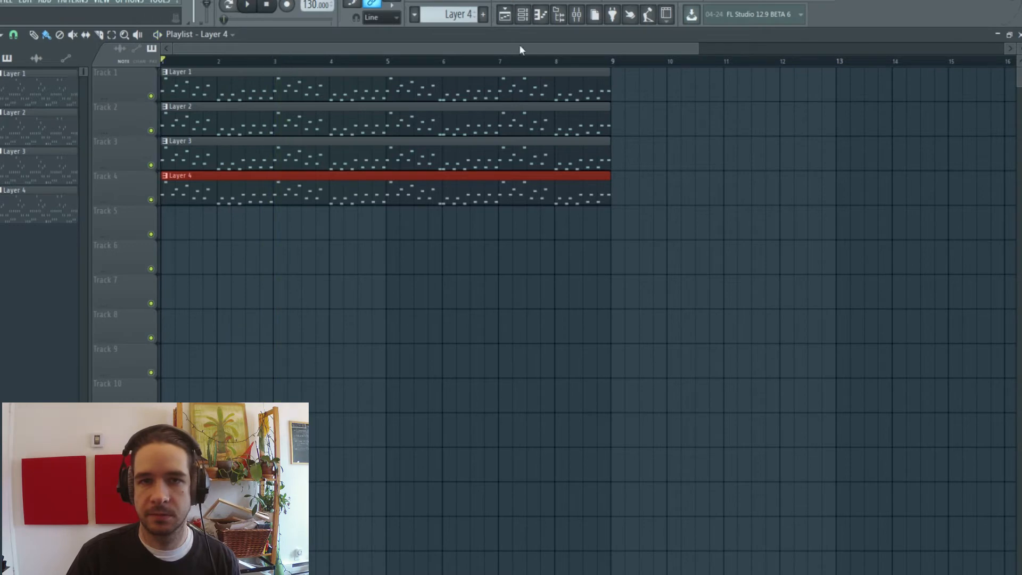
{"action": "left_click", "coordinate": [151, 199]}
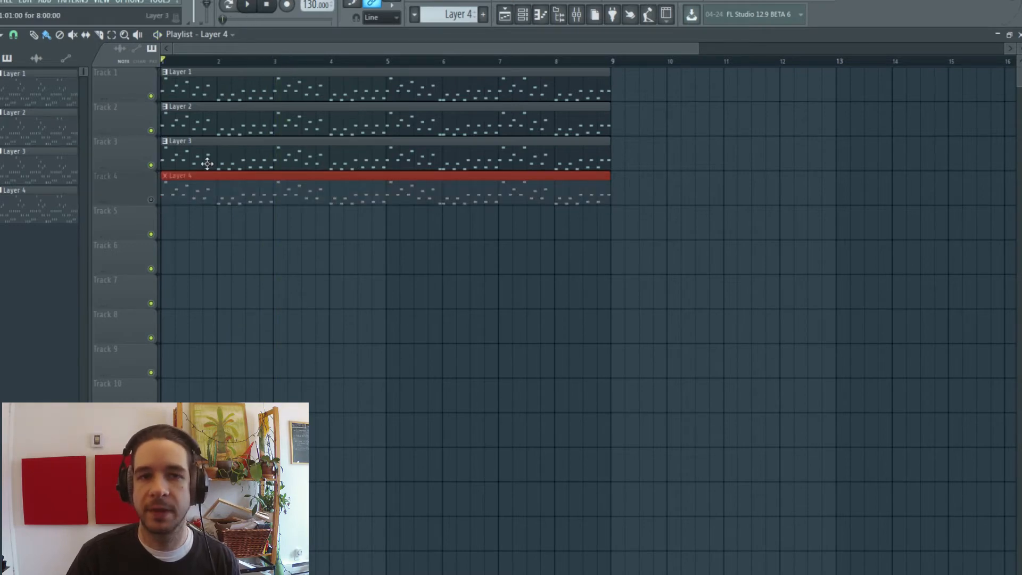
{"action": "key", "text": "space"}
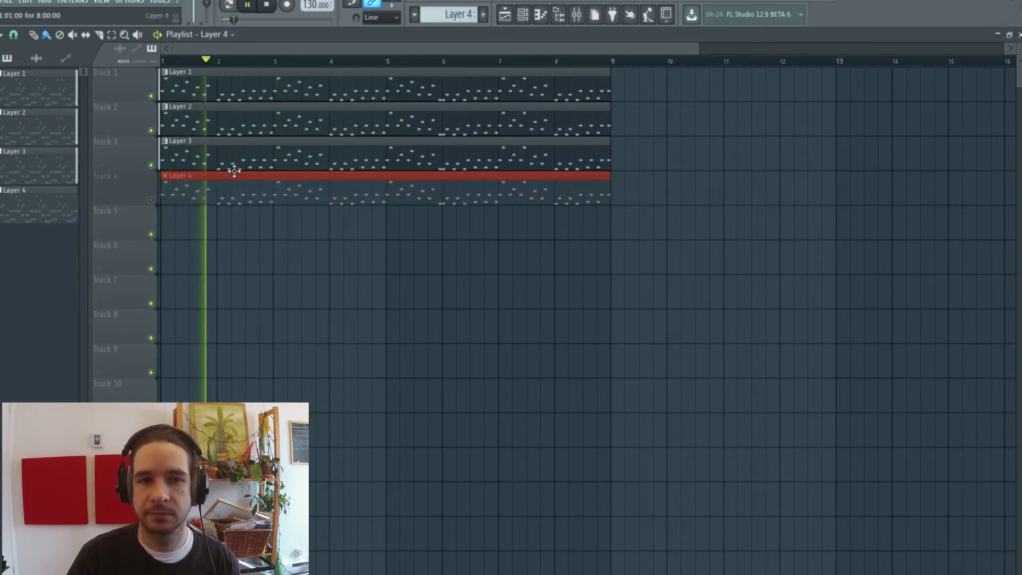
{"action": "key", "text": "space"}
Transpose the Serum_2 #4 notes of Layer 4 down one octave and play the song with Track 4 unmuted
{"action": "left_click", "coordinate": [522, 14]}
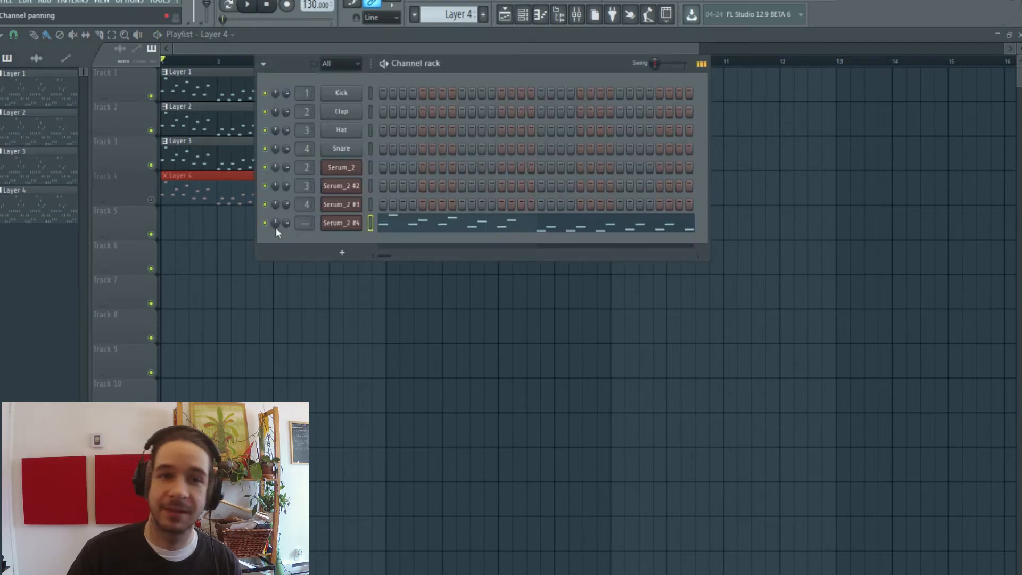
{"action": "right_click", "coordinate": [352, 224]}
{"action": "right_click", "coordinate": [357, 223]}
{"action": "right_click", "coordinate": [357, 223]}
{"action": "left_click", "coordinate": [391, 224]}
{"action": "key", "text": "ctrl+Down"}
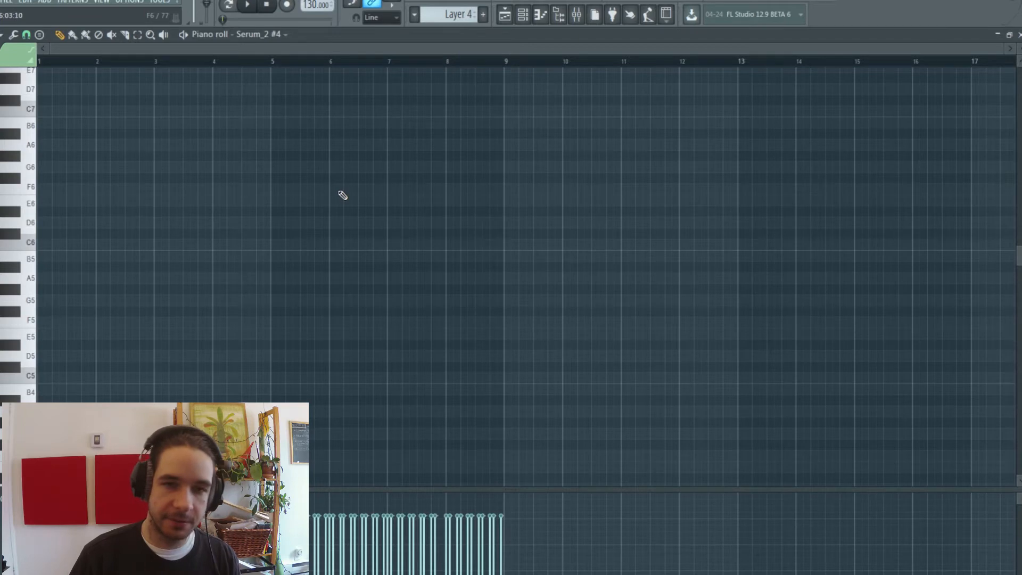
{"action": "left_click", "coordinate": [505, 14]}
{"action": "key", "text": "space"}
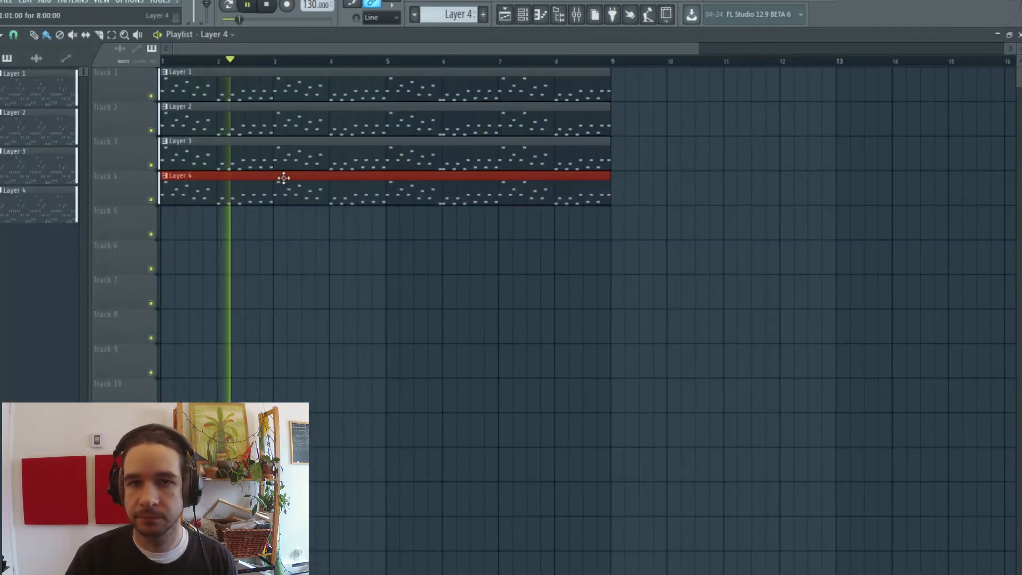
Set the MG Low 12 filter cutoff of Serum_2 #4 to about 167 Hz during playback, and stop the song
{"action": "double_click", "coordinate": [405, 190]}
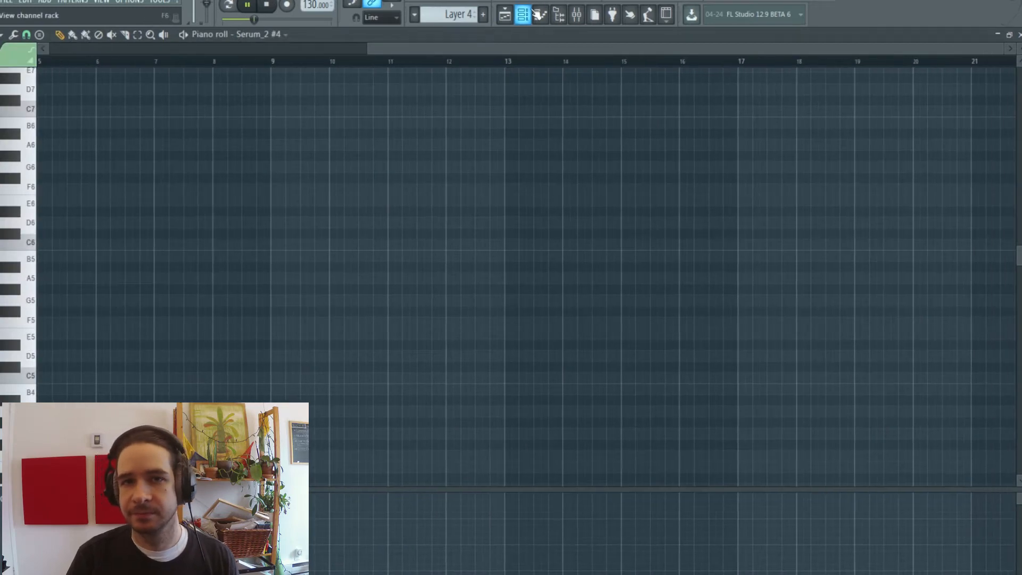
{"action": "key", "text": "F6"}
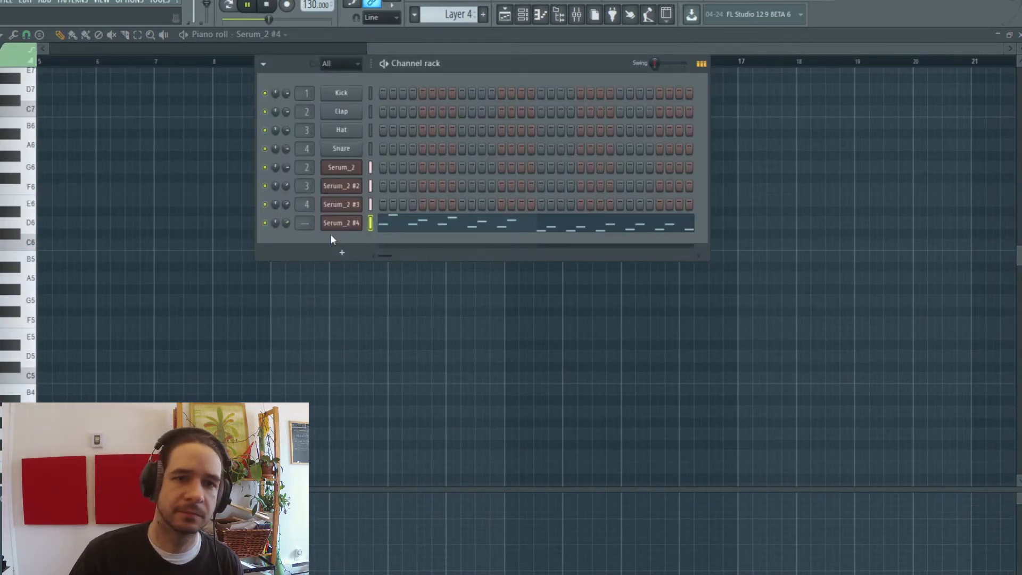
{"action": "left_click", "coordinate": [341, 222]}
{"action": "mouse_move", "coordinate": [634, 365]}
{"action": "left_mouse_down"}
{"action": "mouse_move", "coordinate": [623, 381]}
{"action": "mouse_move", "coordinate": [638, 343]}
{"action": "mouse_move", "coordinate": [639, 352]}
{"action": "left_mouse_up"}
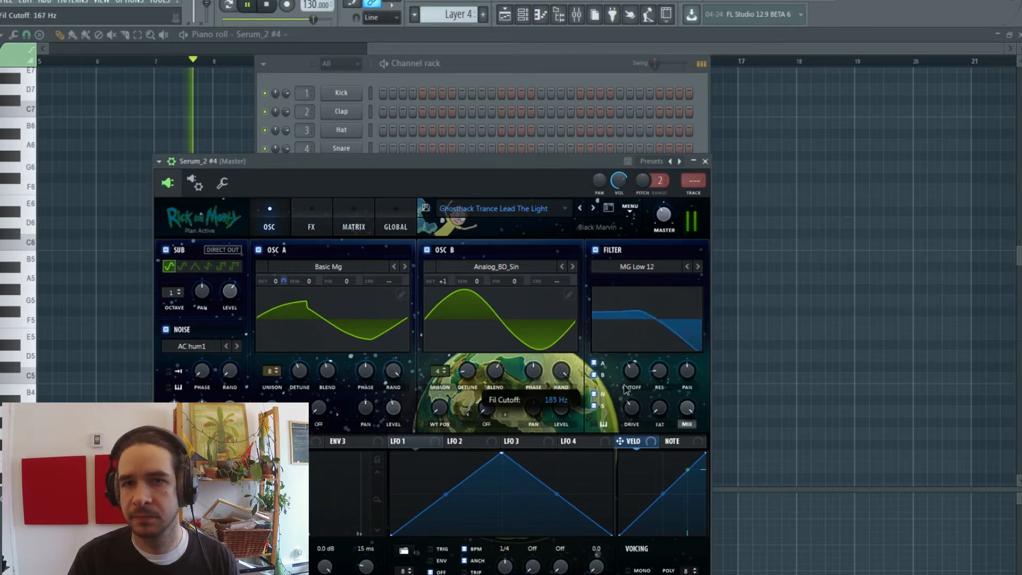
{"action": "key", "text": "space"}
{"action": "left_click", "coordinate": [535, 74]}
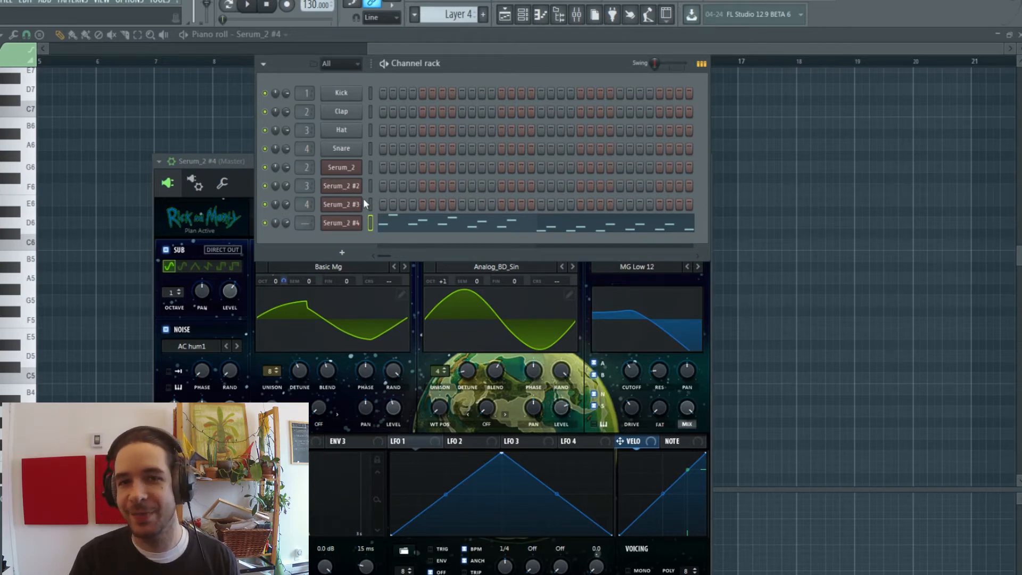
Transpose the Layer 4 notes of Serum_2 #4 up one octave in the piano roll
{"action": "right_click", "coordinate": [355, 222]}
{"action": "left_click", "coordinate": [396, 224]}
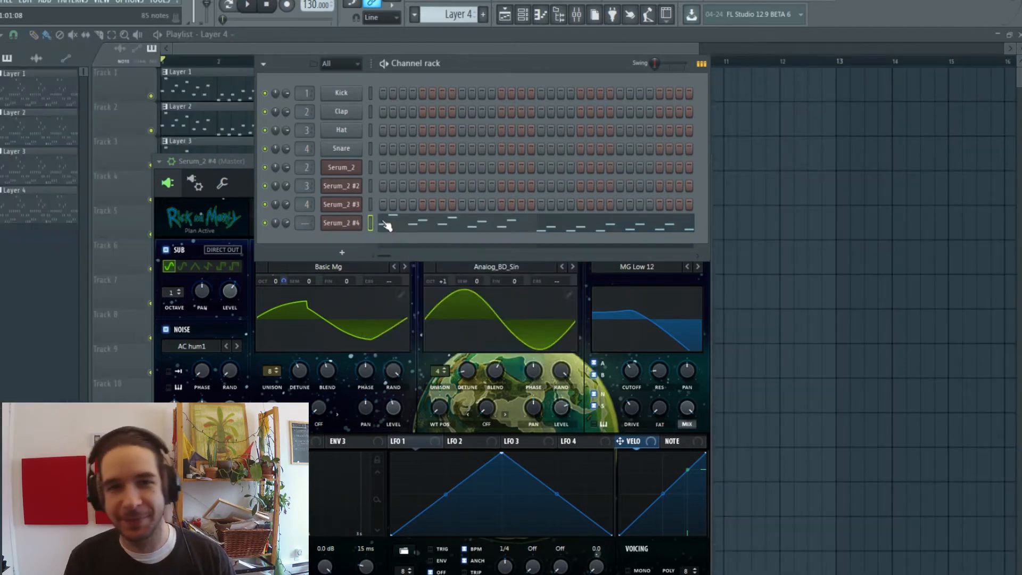
{"action": "right_click", "coordinate": [354, 223]}
{"action": "left_click", "coordinate": [389, 224]}
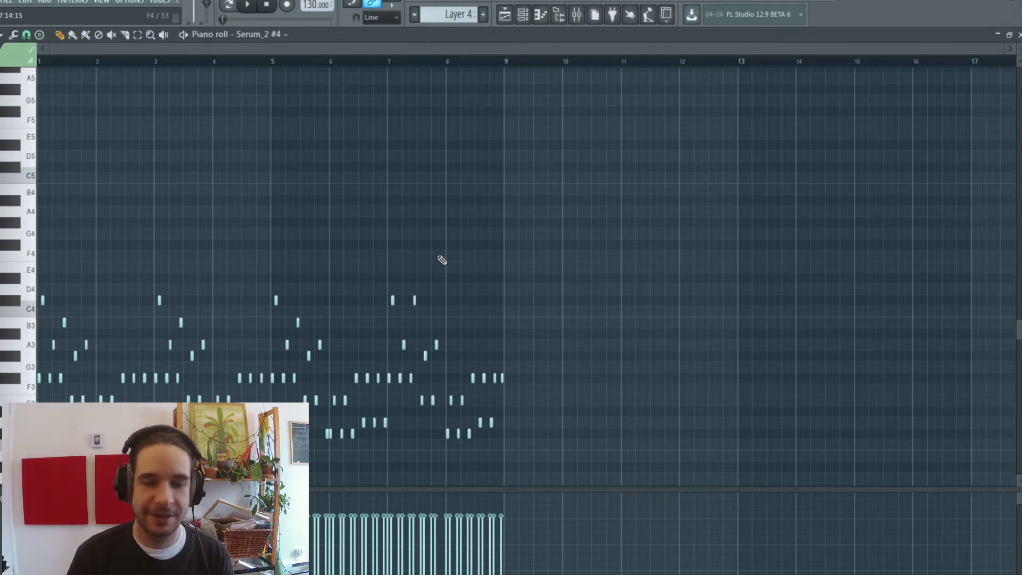
Play the song with all four layers, stop it, and return to the playlist
{"action": "key", "text": "space"}
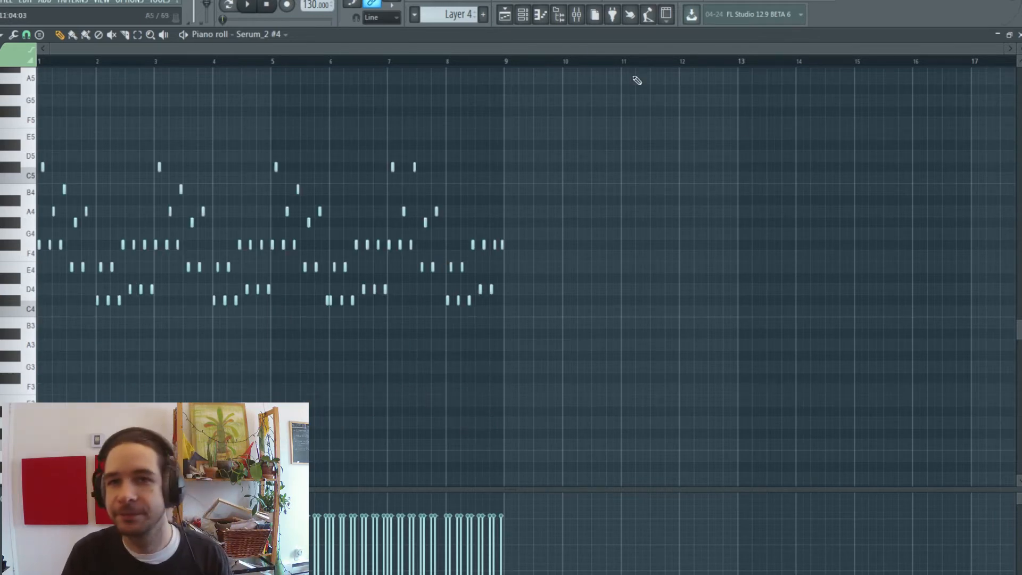
{"action": "left_click", "coordinate": [505, 16]}
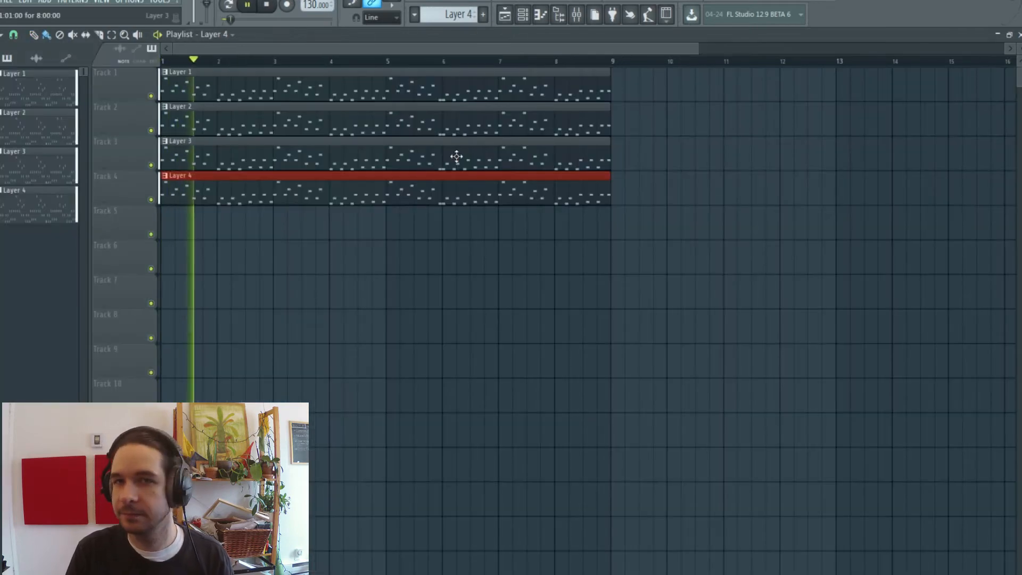
{"action": "left_click", "coordinate": [531, 16]}
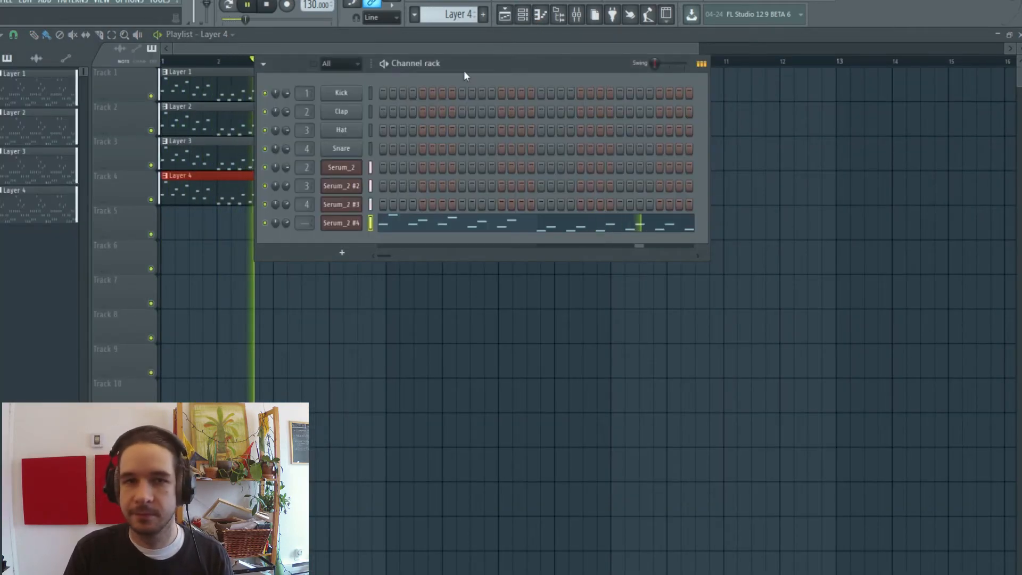
{"action": "key", "text": "space"}
{"action": "key", "text": "F6"}
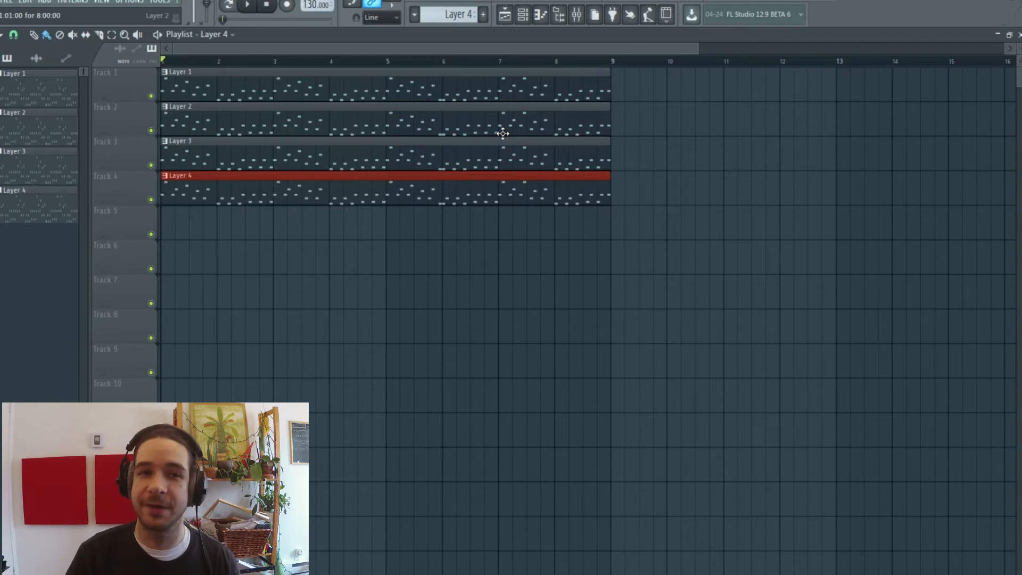
{"action": "left_click", "coordinate": [522, 15]}
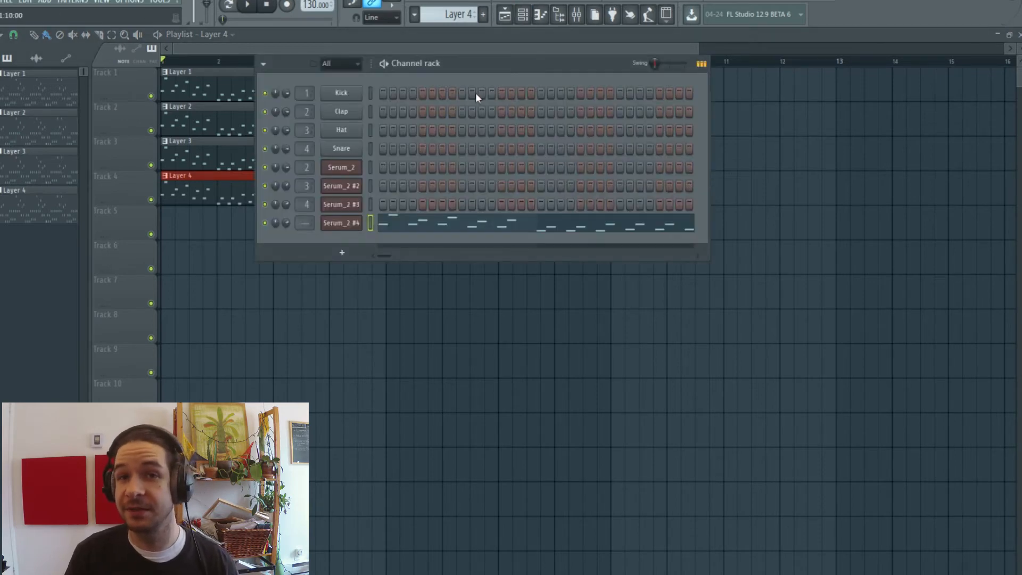
{"action": "left_click", "coordinate": [521, 37]}
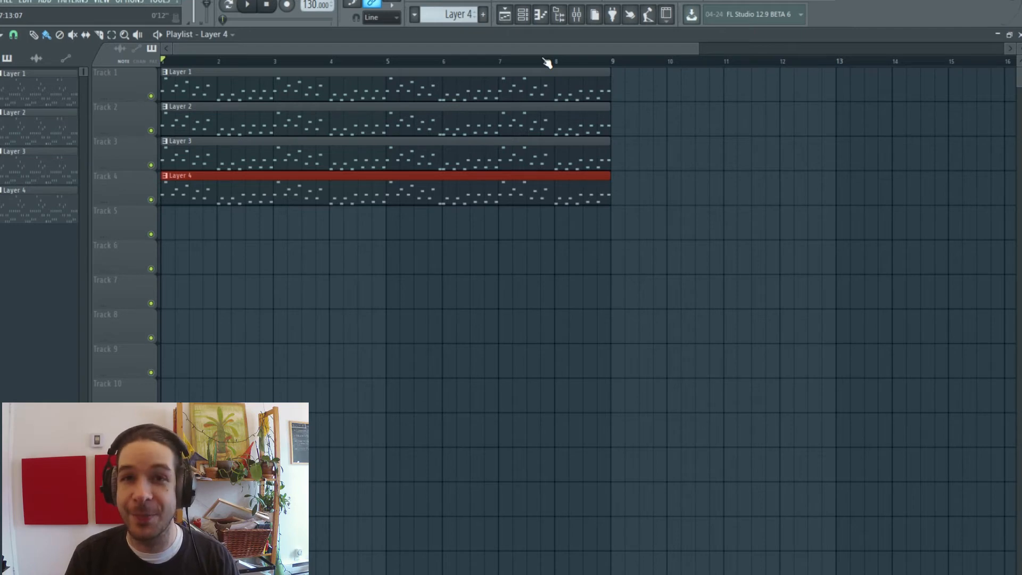
Lower the Serum_2 #5 channel volume slightly while all five layers play, and stop the song
{"action": "left_click", "coordinate": [525, 19]}
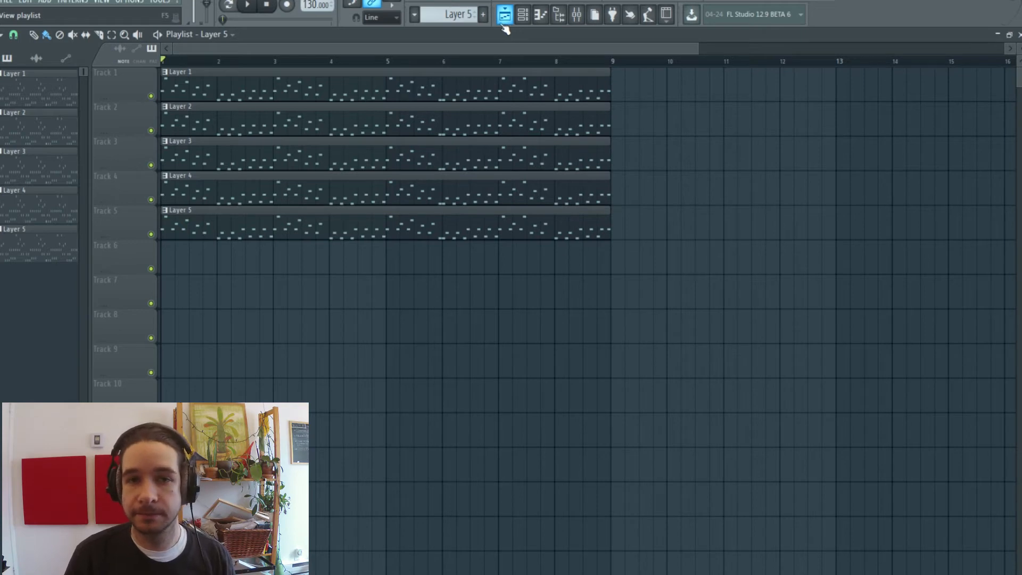
{"action": "key", "text": "space"}
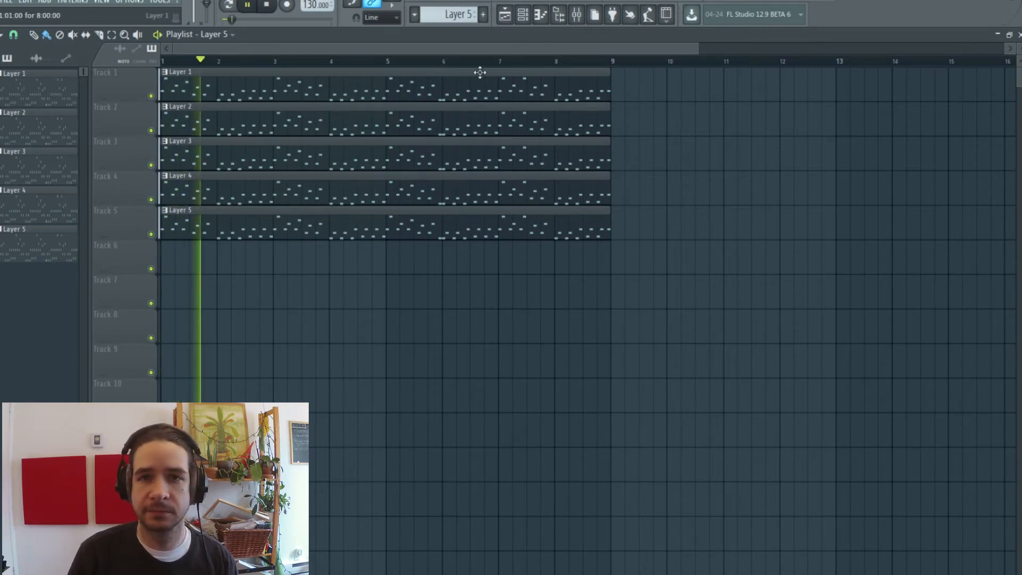
{"action": "left_click", "coordinate": [526, 18]}
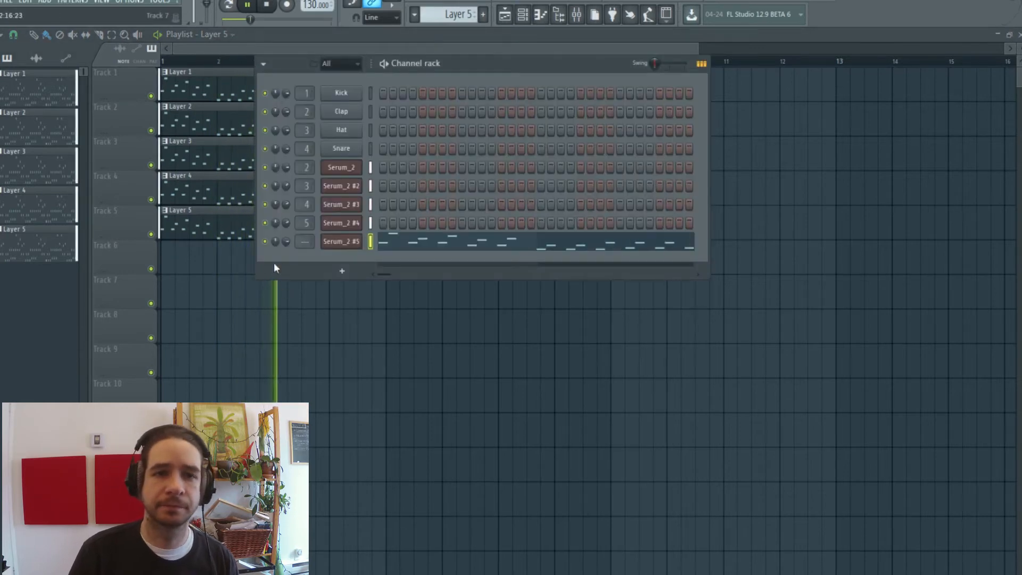
{"action": "left_click_drag", "start_coordinate": [285, 242], "coordinate": [286, 252]}
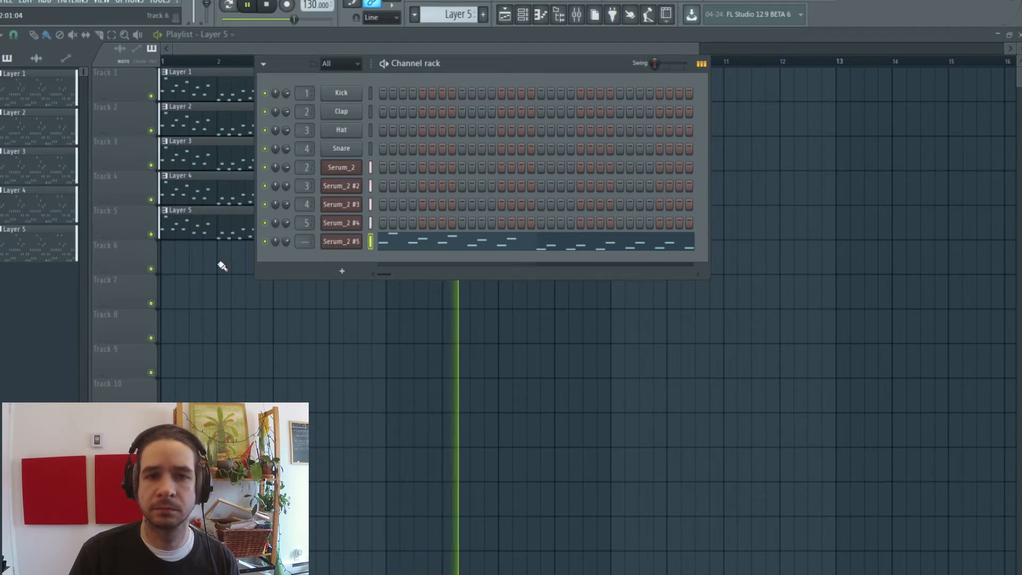
{"action": "key", "text": "space"}
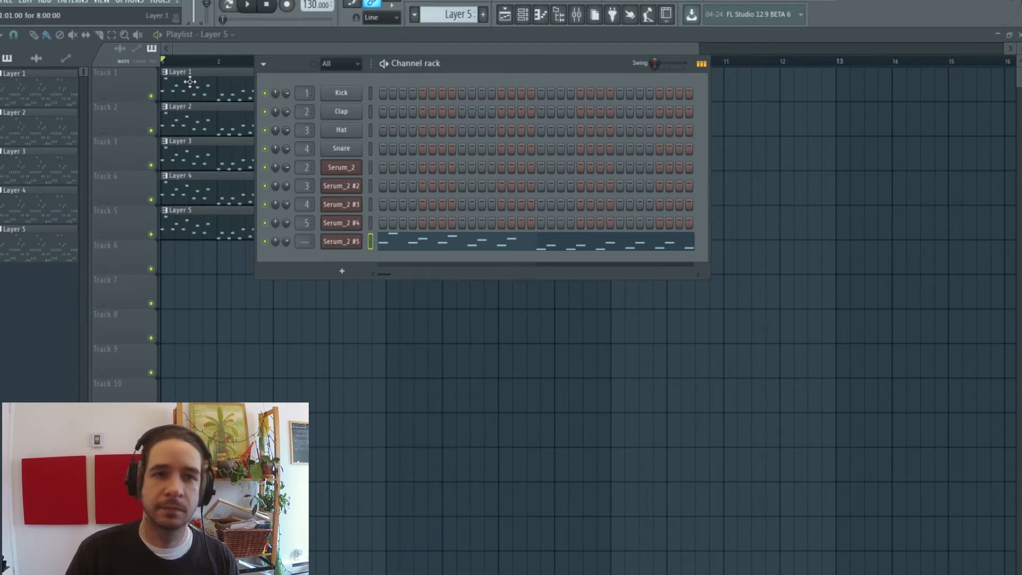
Mute Track 5, play the song, and unmute Track 5 during playback to compare it with and without Layer 5
{"action": "key", "text": "F6"}
{"action": "left_click", "coordinate": [151, 234]}
{"action": "key", "text": "space"}
{"action": "left_click", "coordinate": [151, 234]}
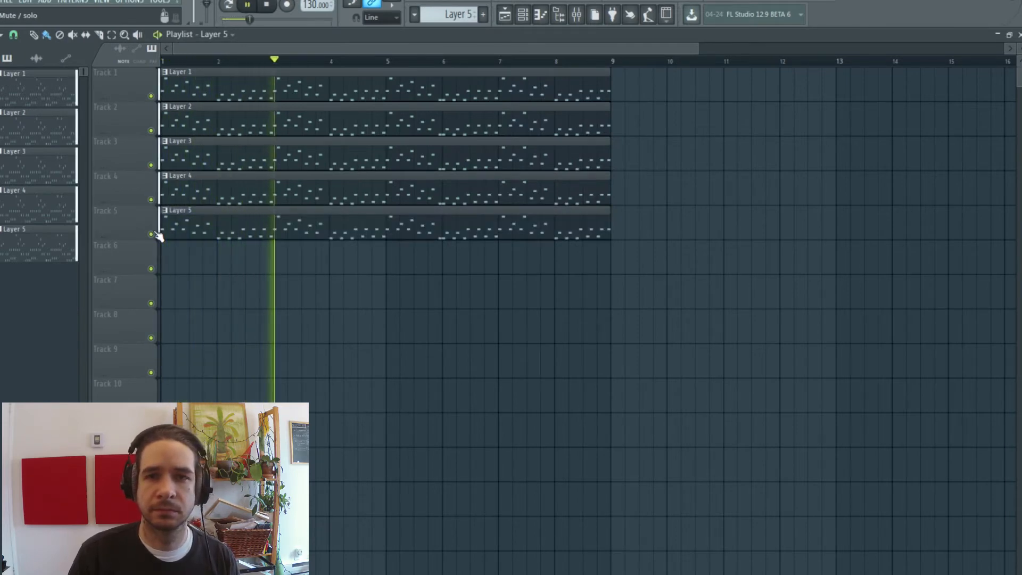
{"action": "key", "text": "space"}
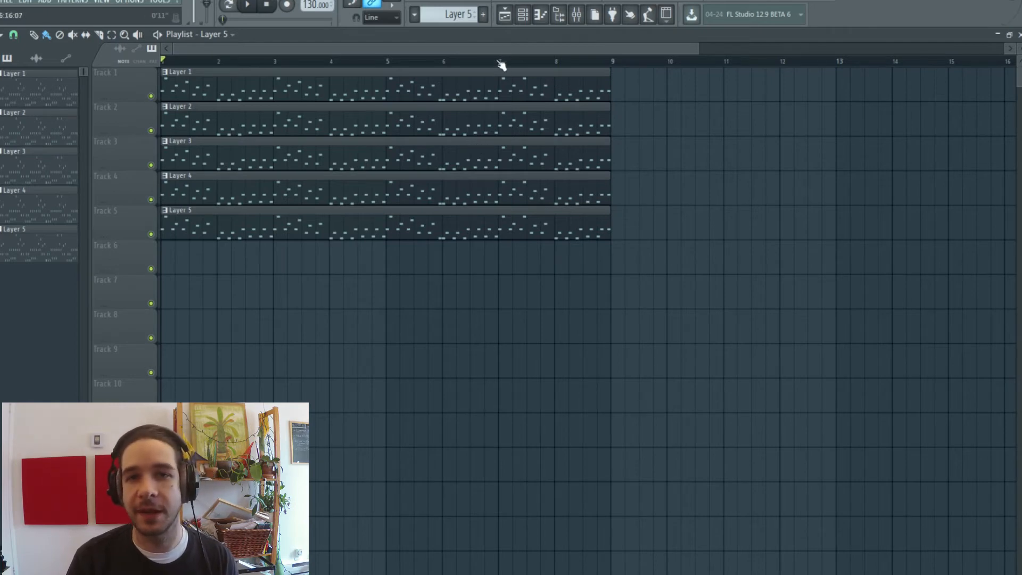
Fine-tune the Serum_2 #5 channel volume while the song plays, stop it, and return to the playlist
{"action": "left_click", "coordinate": [523, 16]}
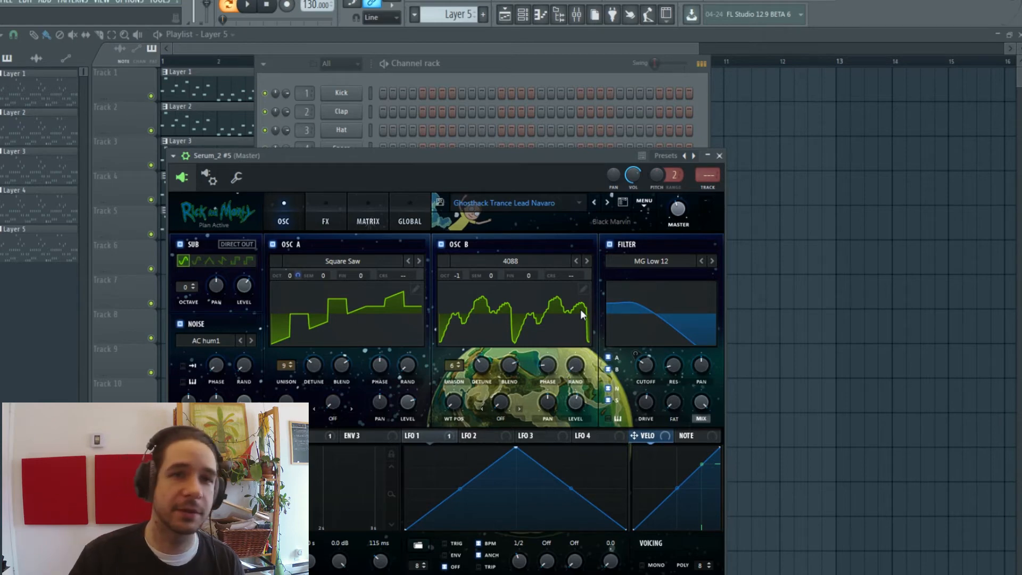
{"action": "left_click", "coordinate": [248, 5]}
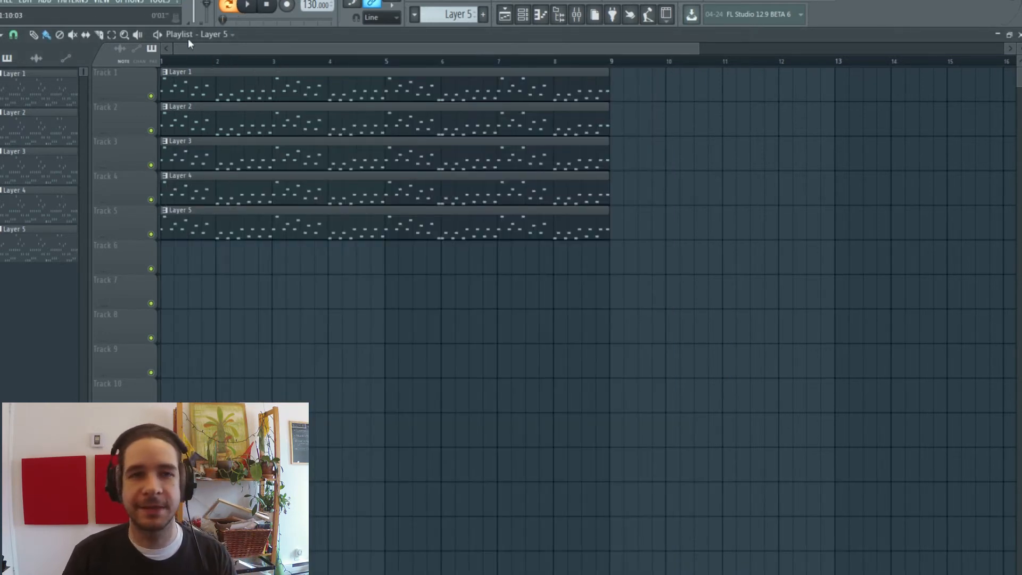
{"action": "left_click", "coordinate": [247, 5]}
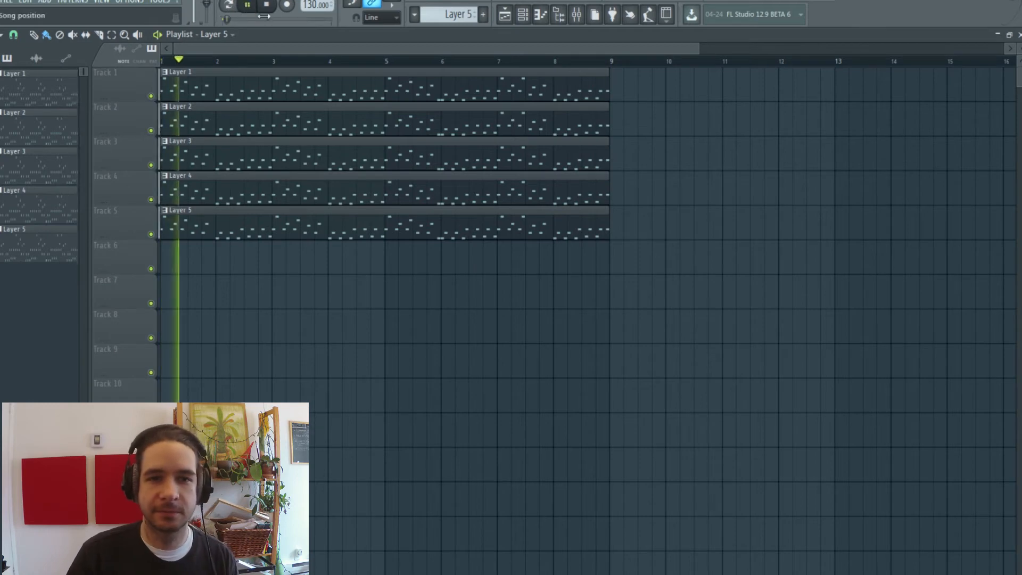
{"action": "left_click", "coordinate": [522, 14]}
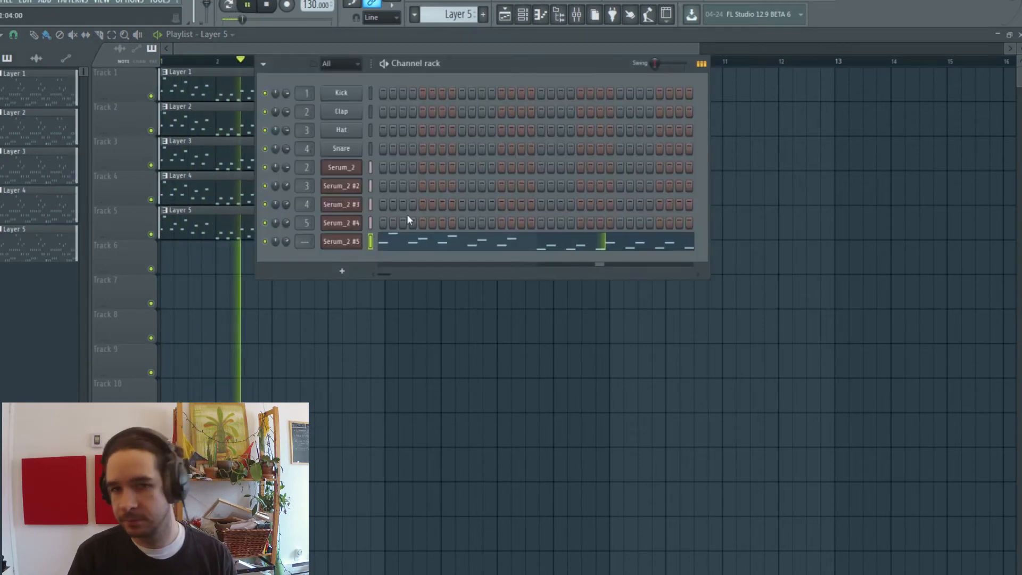
{"action": "left_click_drag", "start_coordinate": [286, 242], "coordinate": [289, 240]}
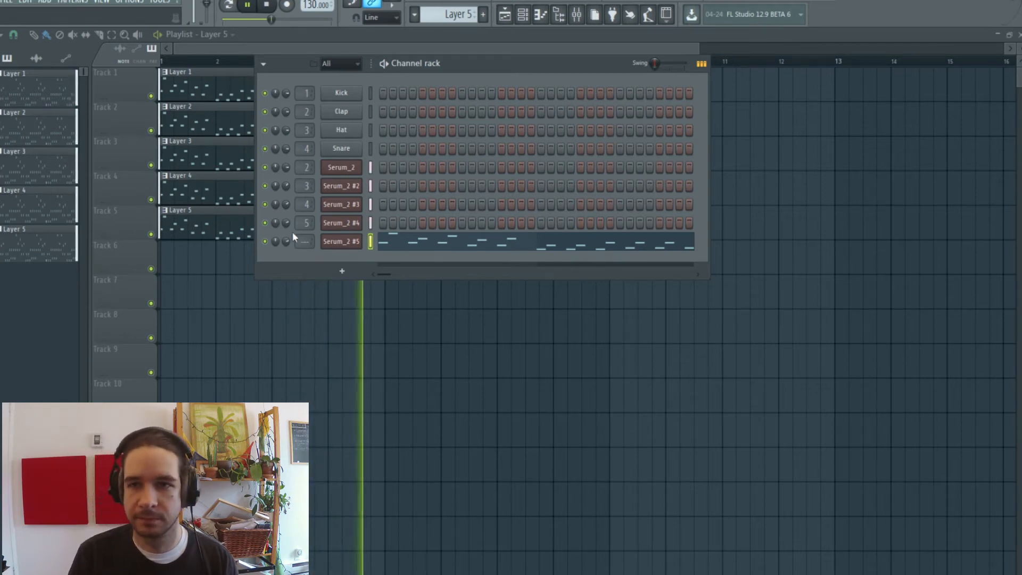
{"action": "key", "text": "space"}
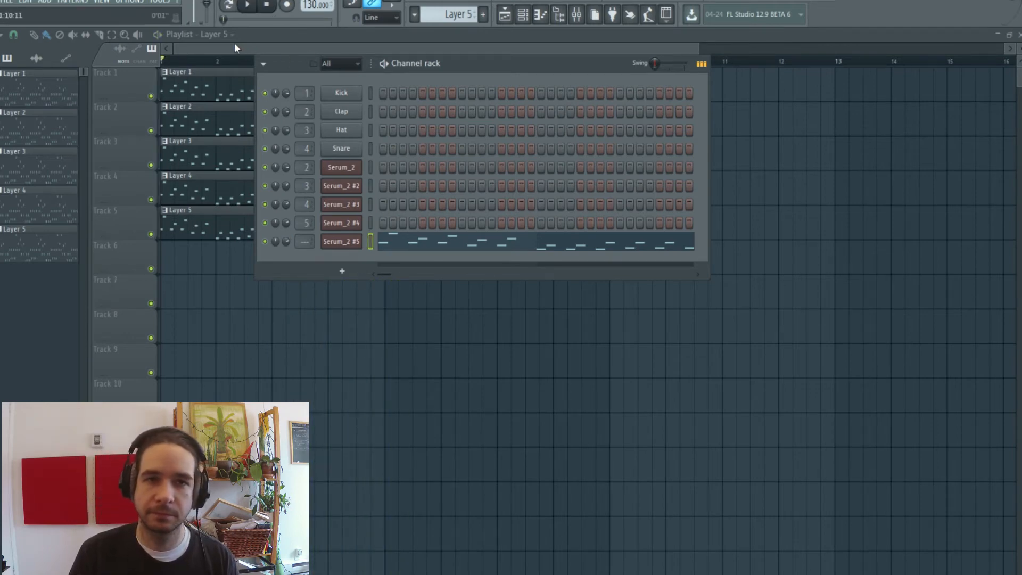
{"action": "left_click", "coordinate": [238, 46]}
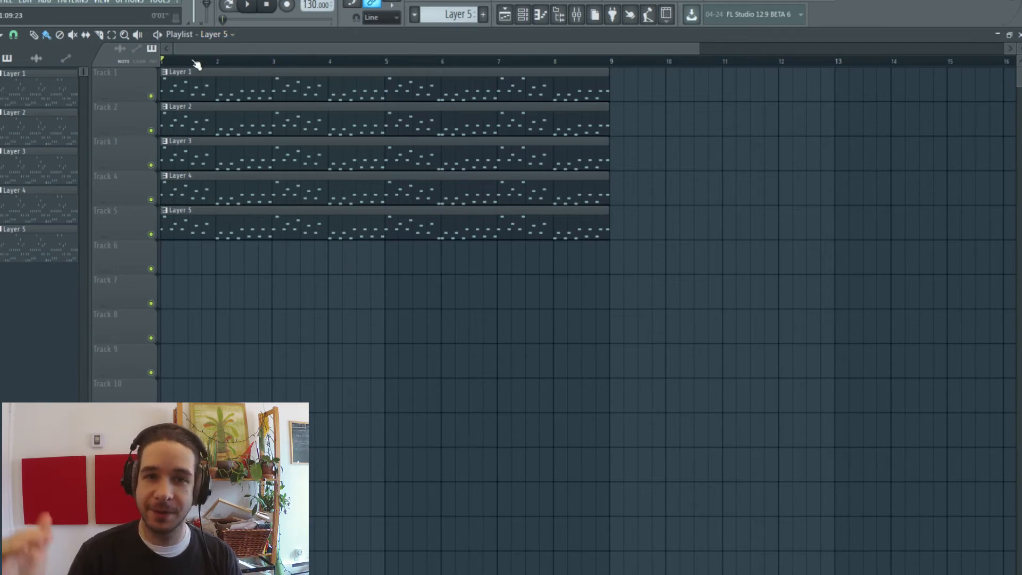
Mute Tracks 2 to 5 and play the song with only Layer 1
{"action": "left_click", "coordinate": [150, 130]}
{"action": "left_click", "coordinate": [150, 165]}
{"action": "left_click", "coordinate": [150, 199]}
{"action": "left_click", "coordinate": [151, 234]}
{"action": "left_click", "coordinate": [248, 5]}
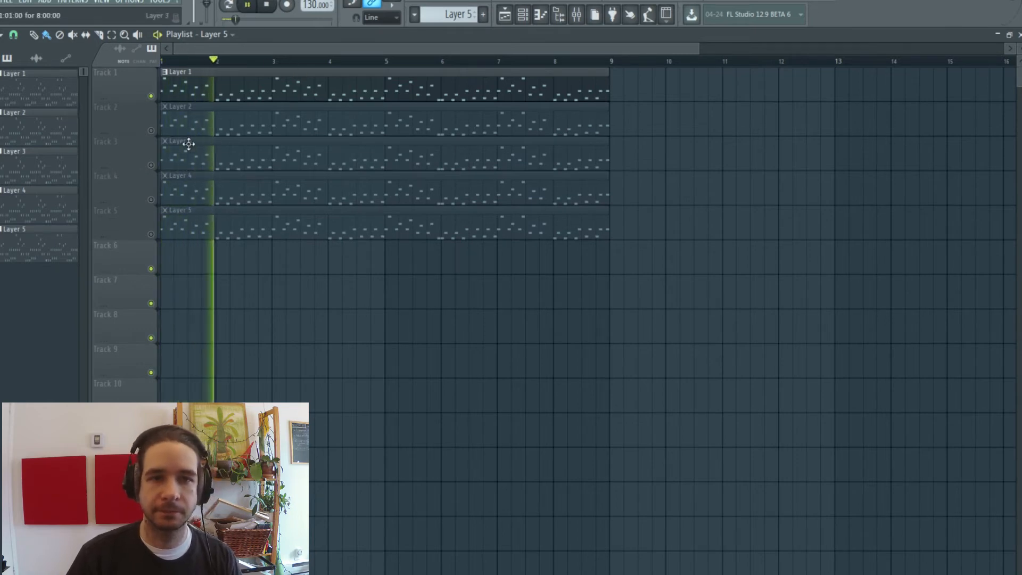
Unmute Tracks 2, 3, 4 and 5 one after another during playback to hear the layers build up, and stop the song
{"action": "left_click", "coordinate": [154, 133]}
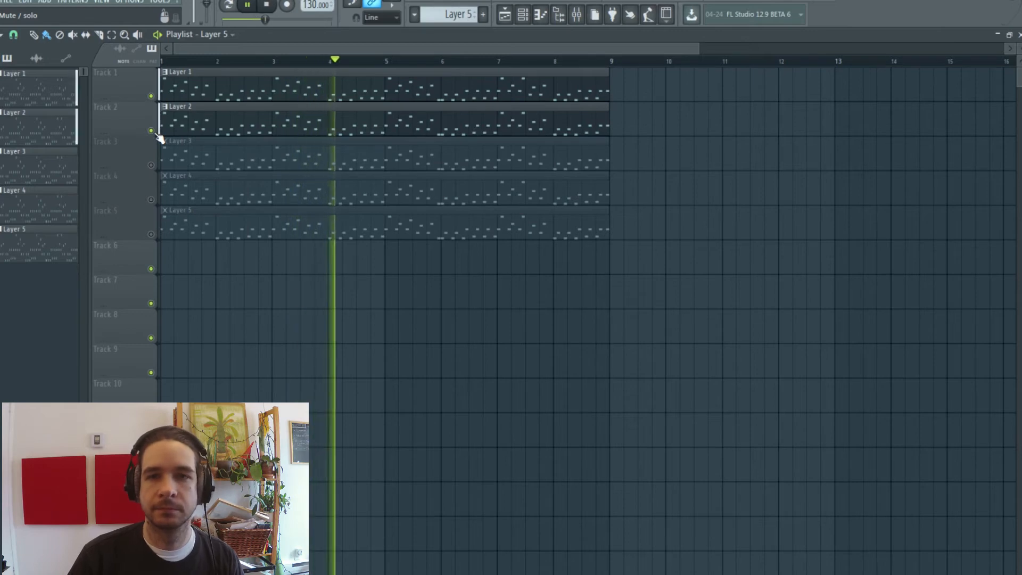
{"action": "left_click", "coordinate": [153, 166]}
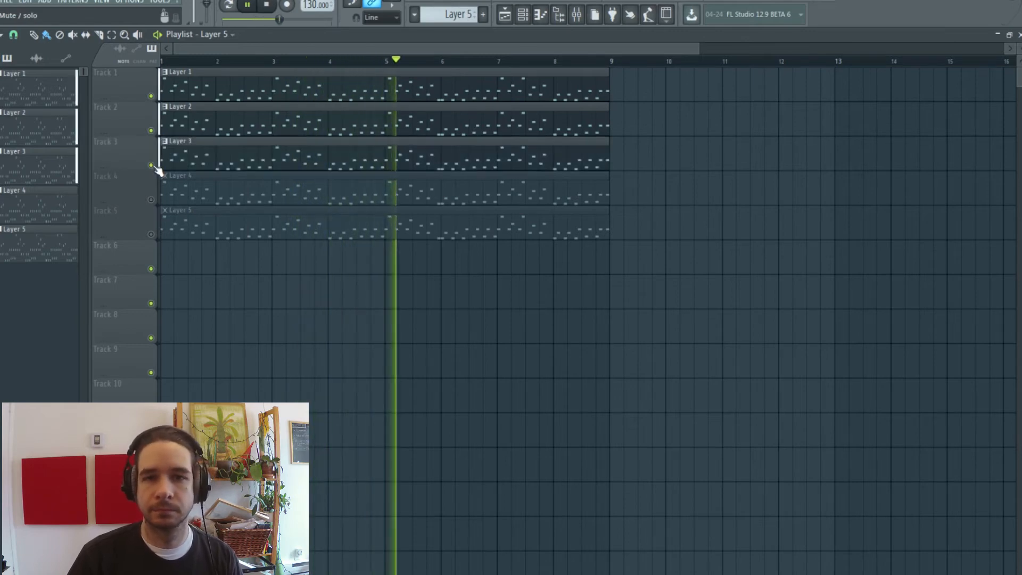
{"action": "left_click", "coordinate": [151, 205]}
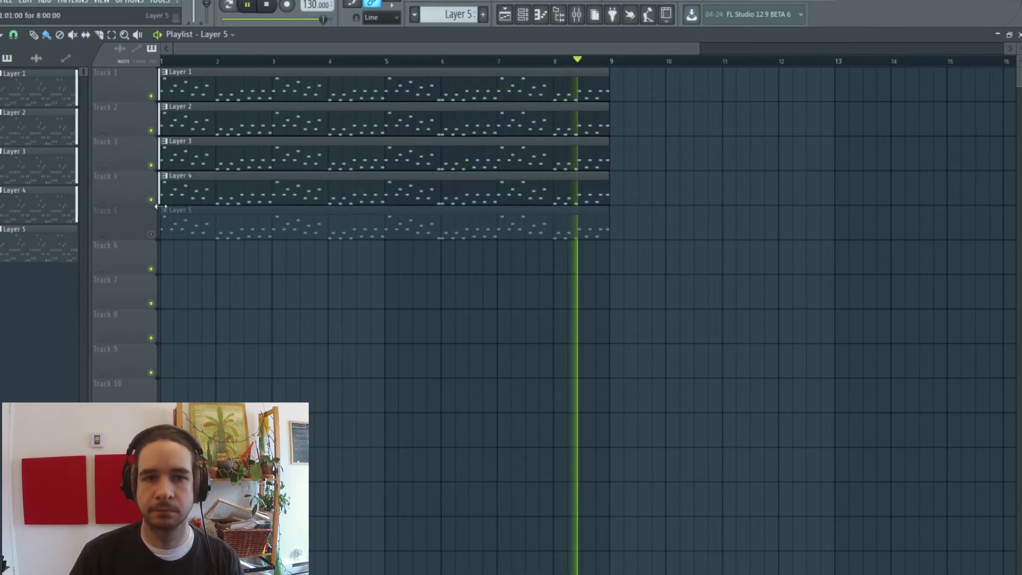
{"action": "left_click", "coordinate": [155, 235]}
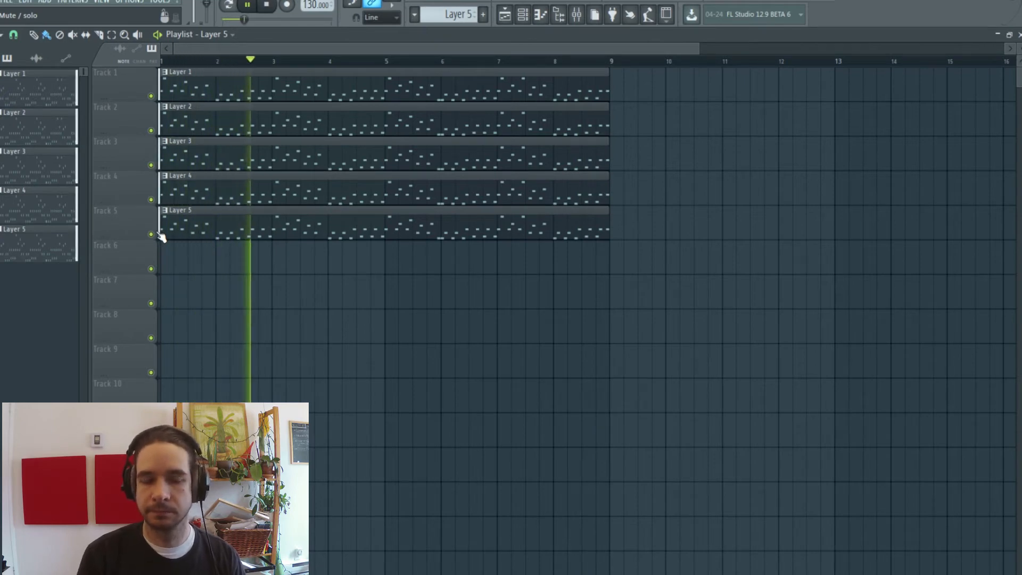
{"action": "key", "text": "space"}
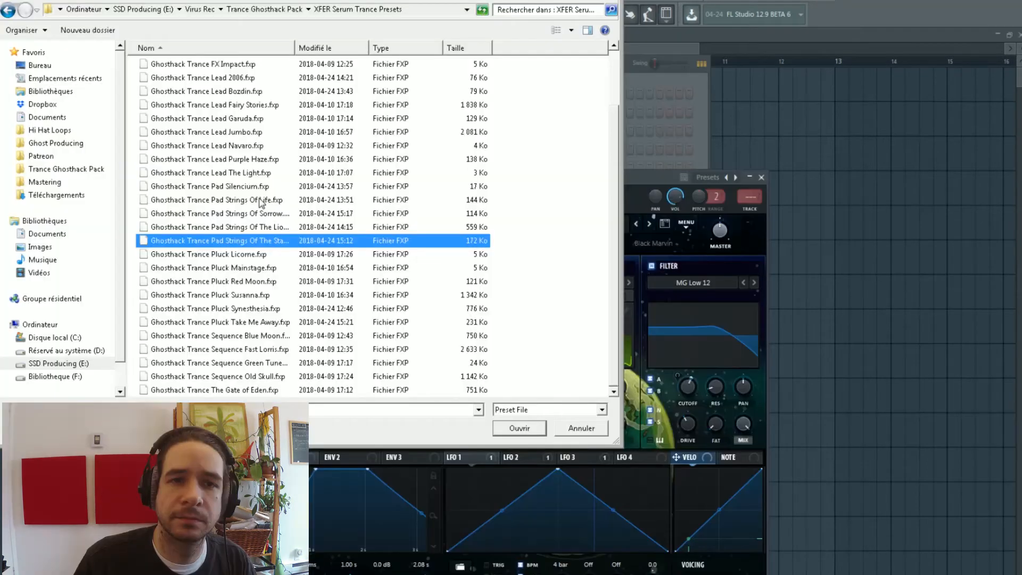
Load the Ghosthack Trance Pad Silencium preset into the Serum channel and paste the copied melody into its Pad Layer 1 pattern
{"action": "double_click", "coordinate": [260, 187]}
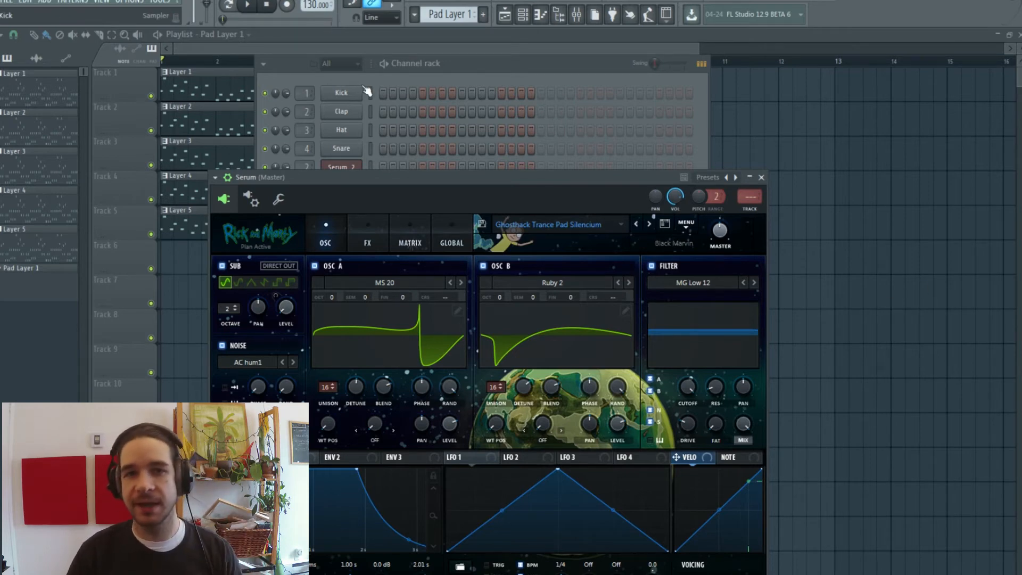
{"action": "left_click", "coordinate": [415, 71]}
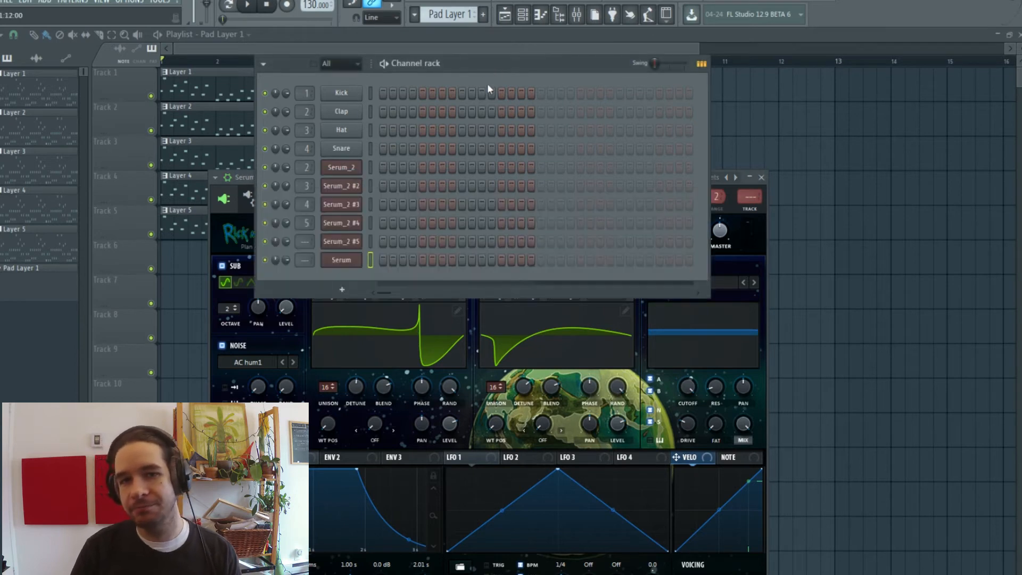
{"action": "right_click", "coordinate": [377, 257]}
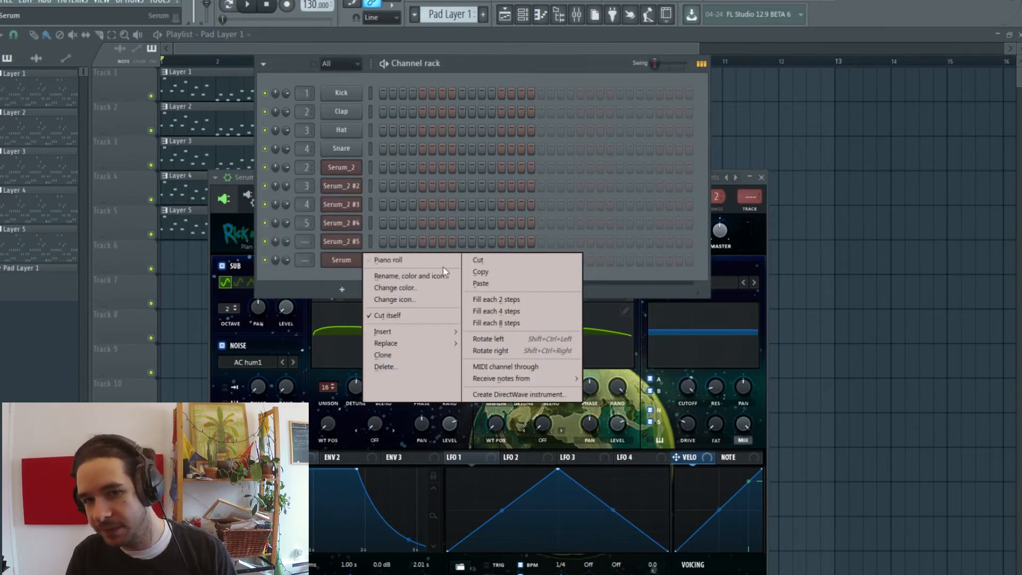
{"action": "left_click", "coordinate": [478, 284]}
Open the Serum channel's notes in the piano roll, play the Pad Layer 1 pattern, and stop it
{"action": "right_click", "coordinate": [365, 258]}
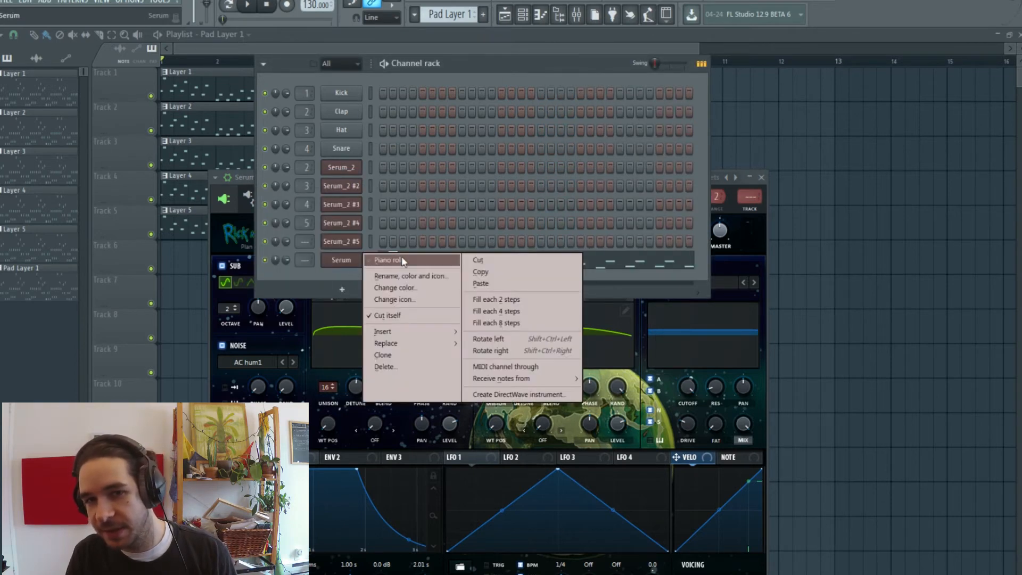
{"action": "left_click", "coordinate": [391, 260]}
{"action": "left_click", "coordinate": [248, 5]}
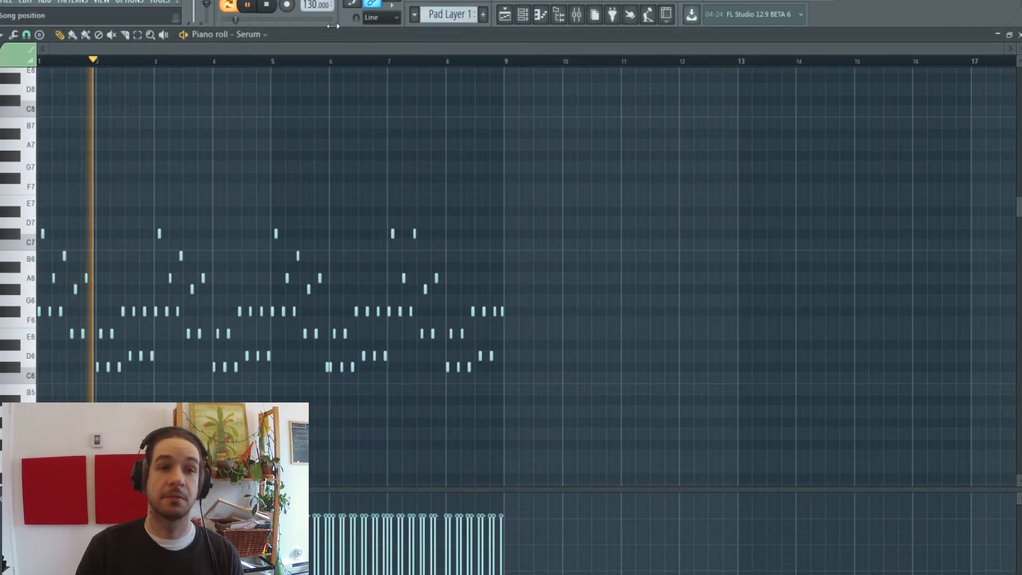
{"action": "key", "text": "space"}
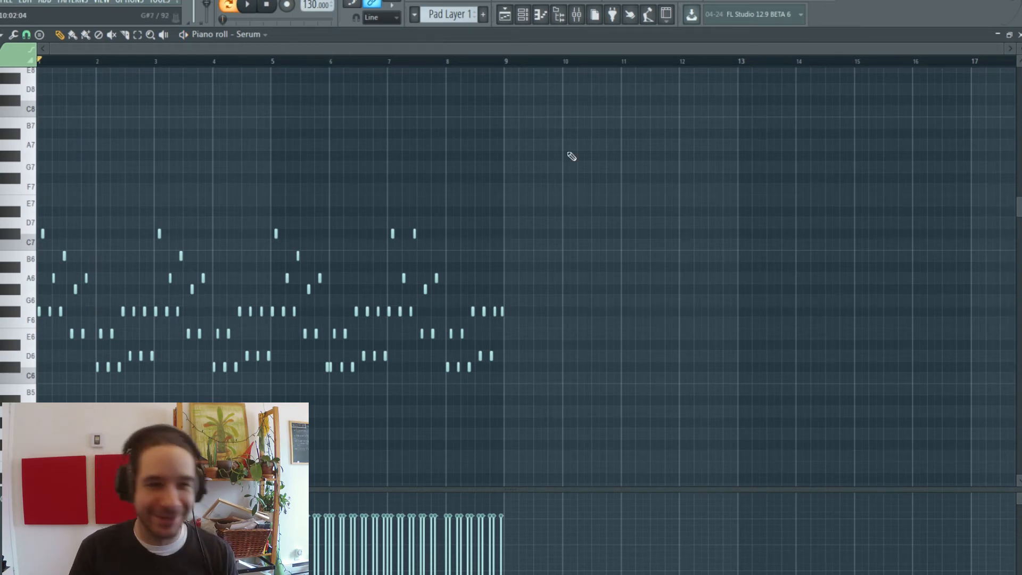
Transpose all Pad Layer 1 notes down one octave and play the pattern
{"action": "key", "text": "ctrl+a"}
{"action": "left_click_drag", "start_coordinate": [523, 300], "coordinate": [523, 434]}
{"action": "key", "text": "space"}
{"action": "scroll", "coordinate": [184, 374], "scroll_direction": "down", "scroll_amount": 5}
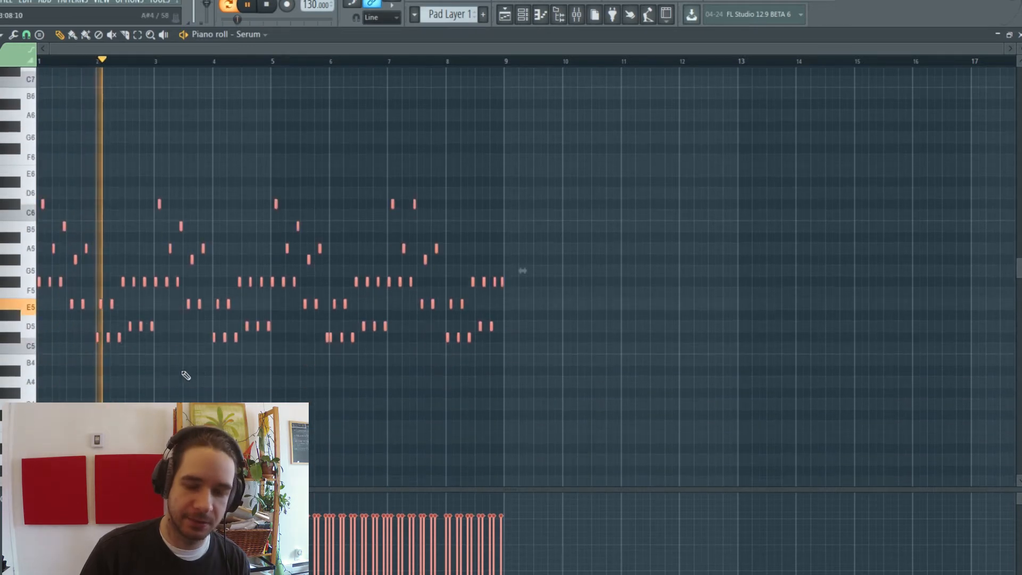
Transpose all Pad Layer 1 notes down another octave, and place the pattern at the start of Track 6 for a short playback
{"action": "key", "text": "ctrl+Down"}
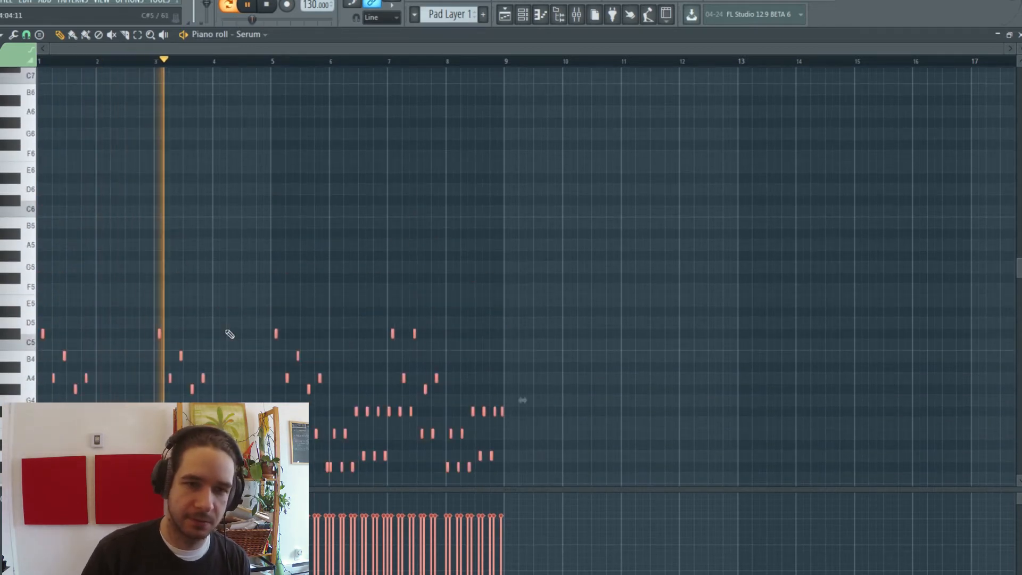
{"action": "key", "text": "space"}
{"action": "left_click", "coordinate": [506, 16]}
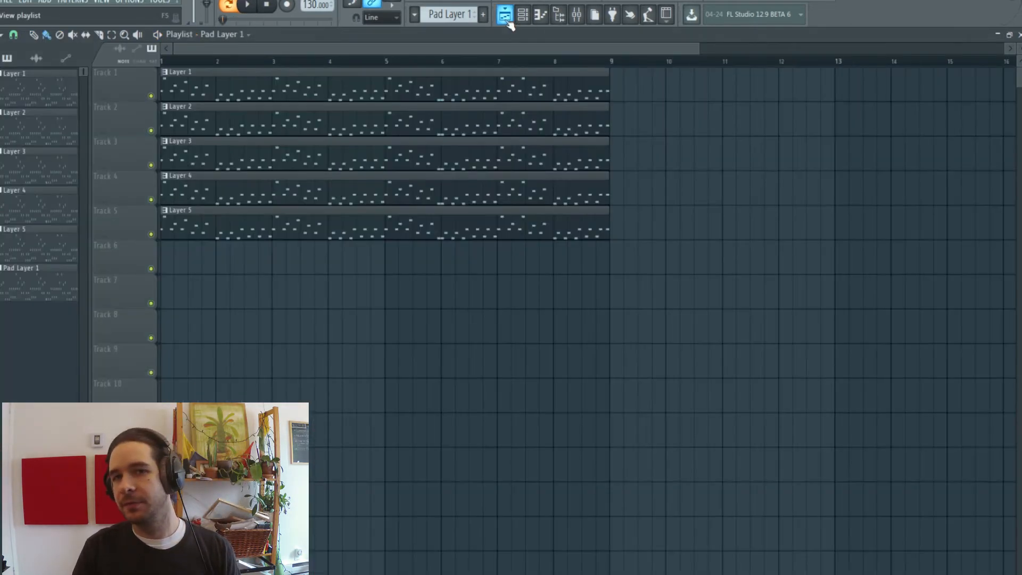
{"action": "left_click", "coordinate": [388, 267]}
{"action": "left_click_drag", "start_coordinate": [392, 269], "coordinate": [137, 256]}
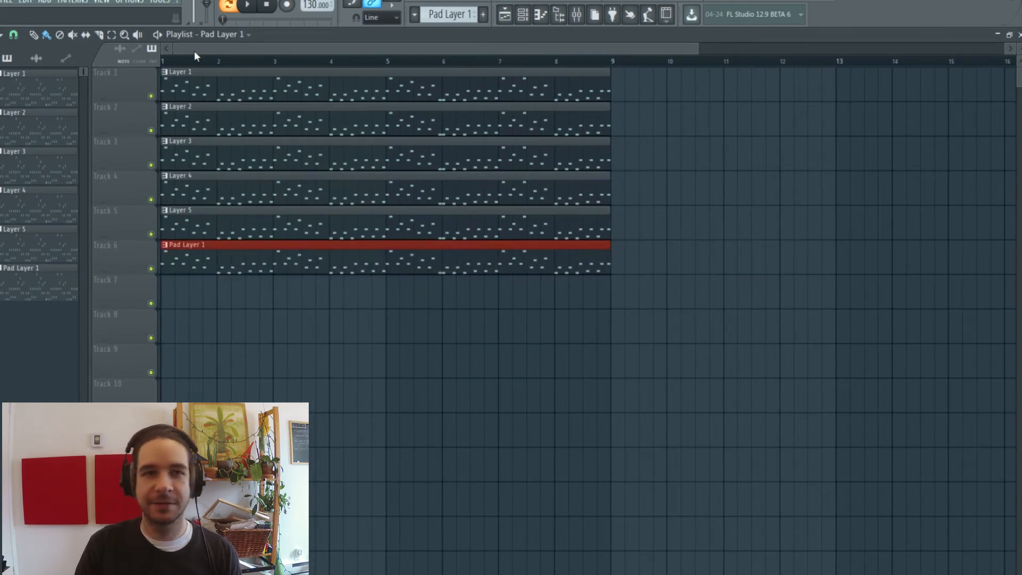
{"action": "key", "text": "space"}
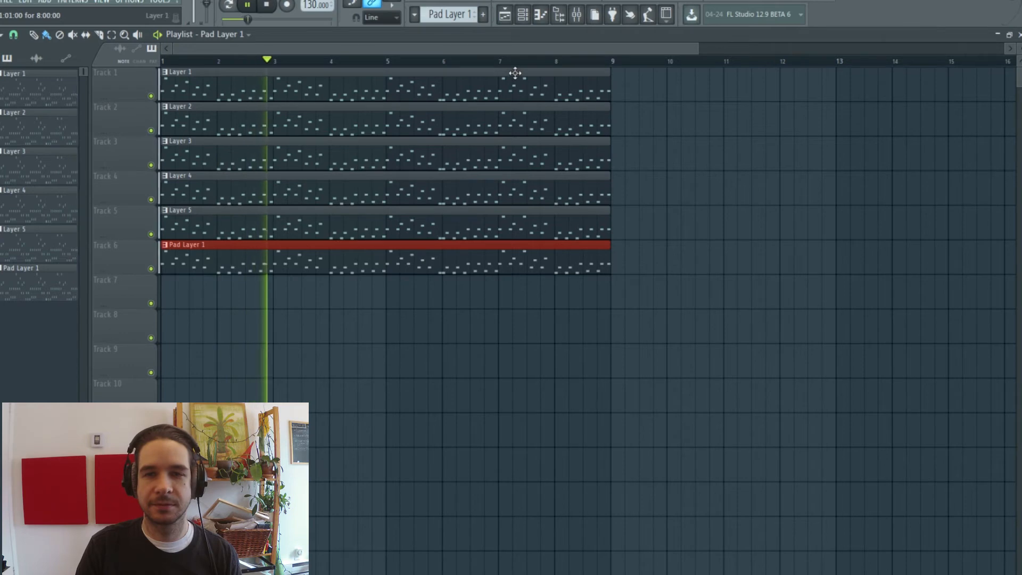
{"action": "key", "text": "space"}
Open the Serum channel's Pad Layer 1 notes in the piano roll and extend the opening F#4 to half a bar
{"action": "left_click", "coordinate": [524, 16]}
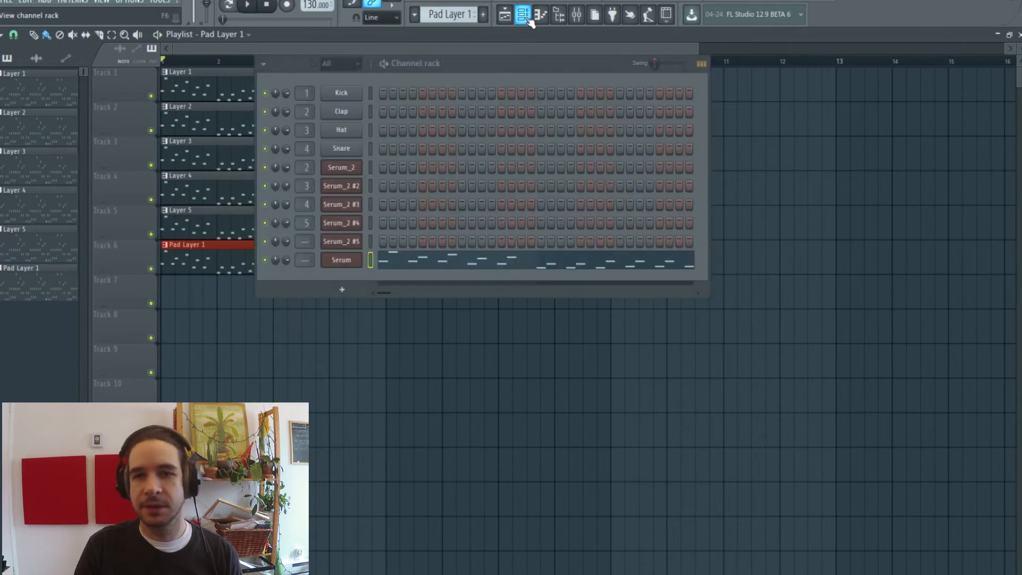
{"action": "right_click", "coordinate": [351, 260]}
{"action": "key", "text": "Escape"}
{"action": "right_click", "coordinate": [341, 261]}
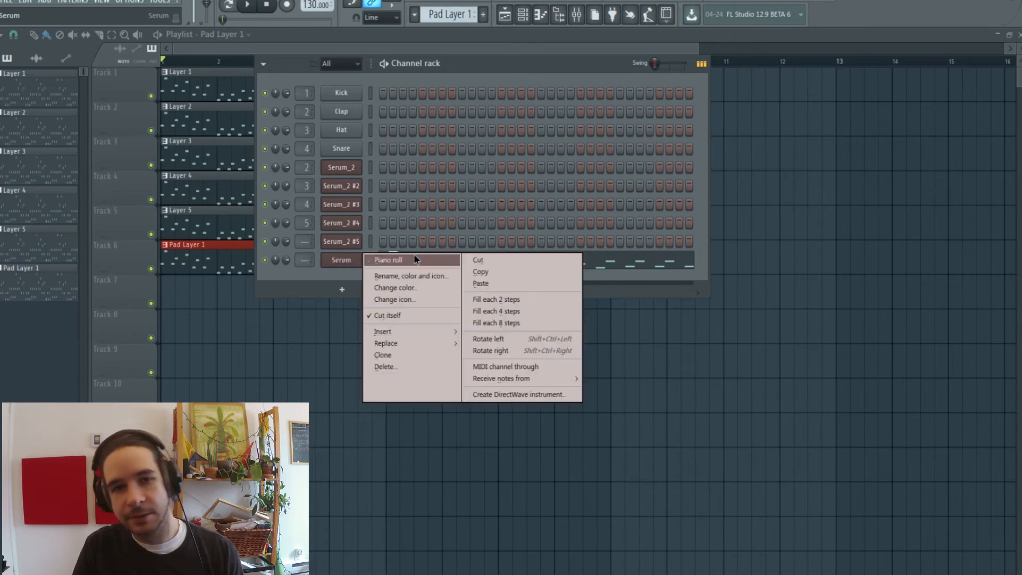
{"action": "left_click", "coordinate": [405, 256]}
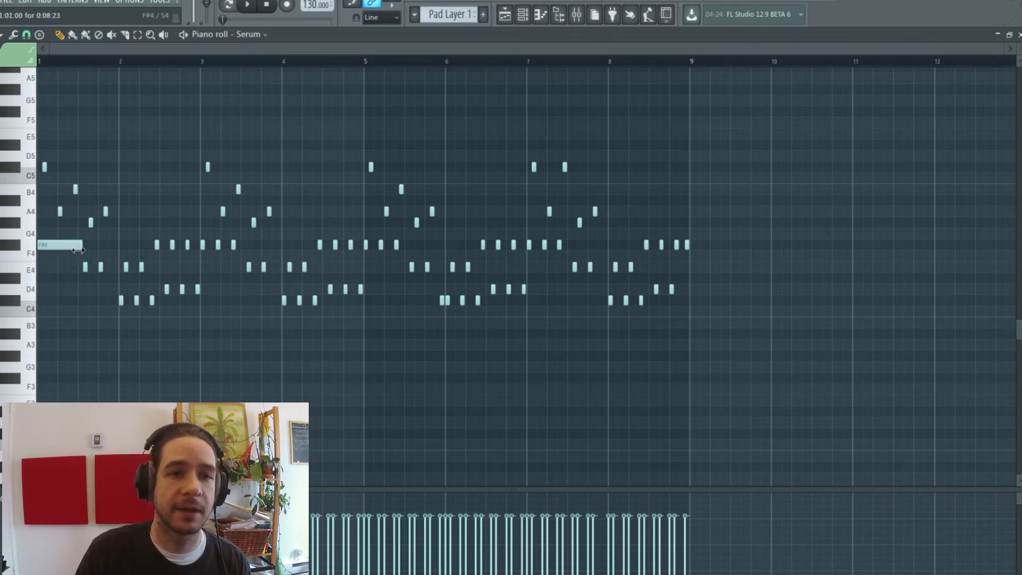
{"action": "scroll", "coordinate": [85, 68], "scroll_direction": "up", "scroll_amount": 5}
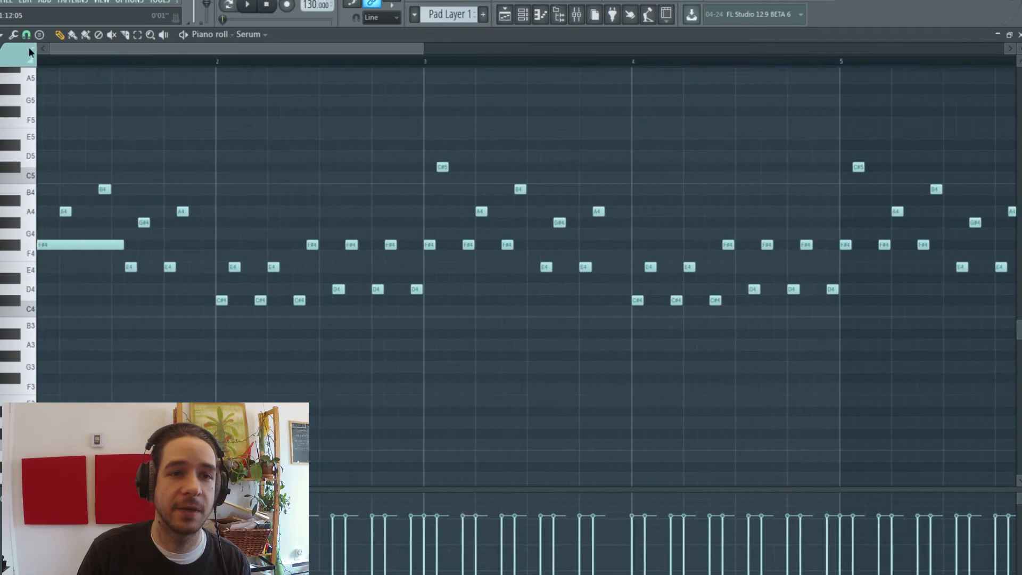
{"action": "left_click_drag", "start_coordinate": [153, 246], "coordinate": [144, 248]}
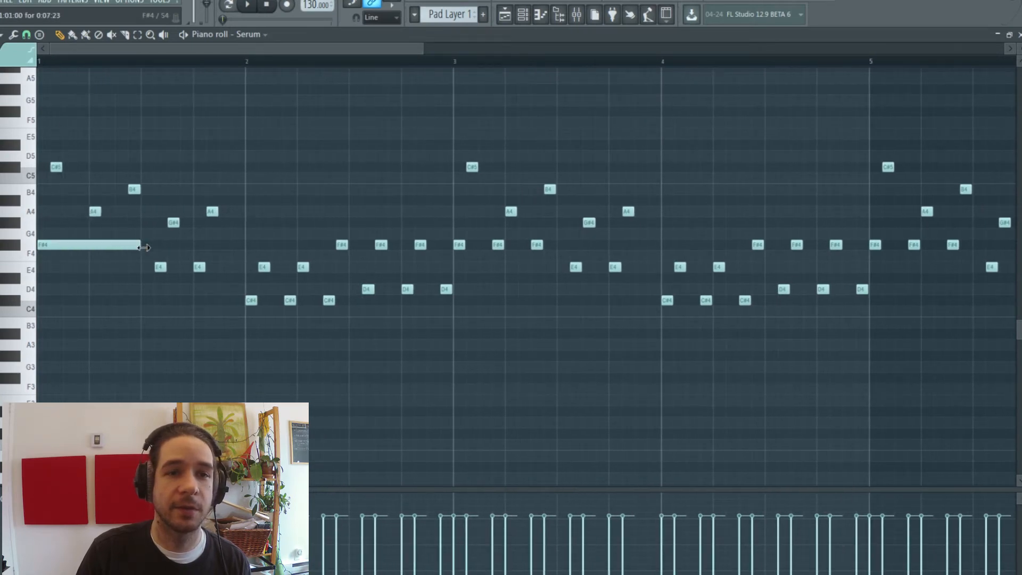
Replace the short E4 notes ending bar 1 and the short C#4 notes starting bar 2 with one half-bar note each
{"action": "right_click", "coordinate": [199, 266]}
{"action": "right_click", "coordinate": [160, 267]}
{"action": "left_click_drag", "start_coordinate": [142, 269], "coordinate": [244, 268]}
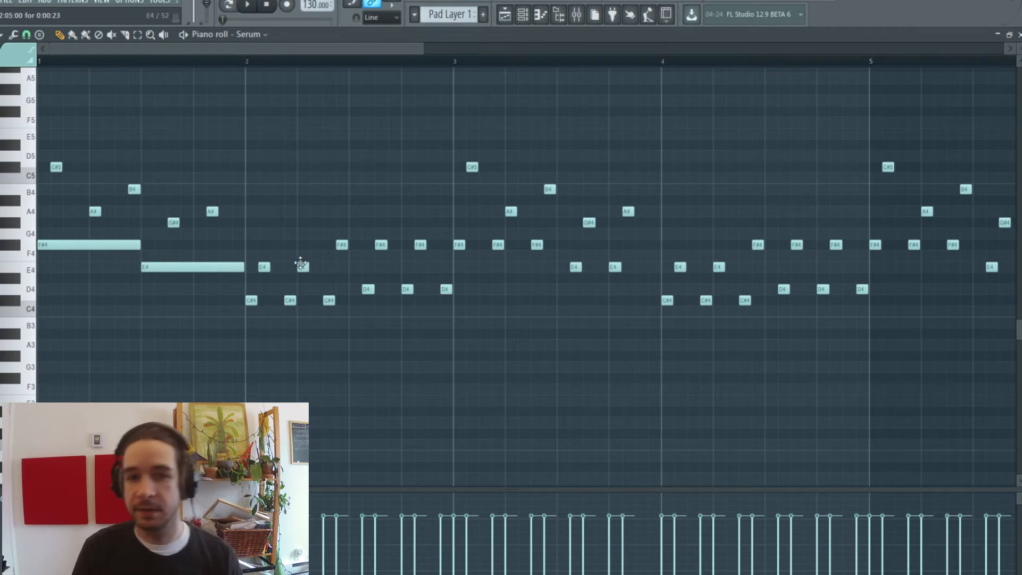
{"action": "right_click", "coordinate": [290, 301]}
{"action": "right_click", "coordinate": [252, 300]}
{"action": "right_click", "coordinate": [329, 300]}
{"action": "left_click_drag", "start_coordinate": [294, 310], "coordinate": [278, 299]}
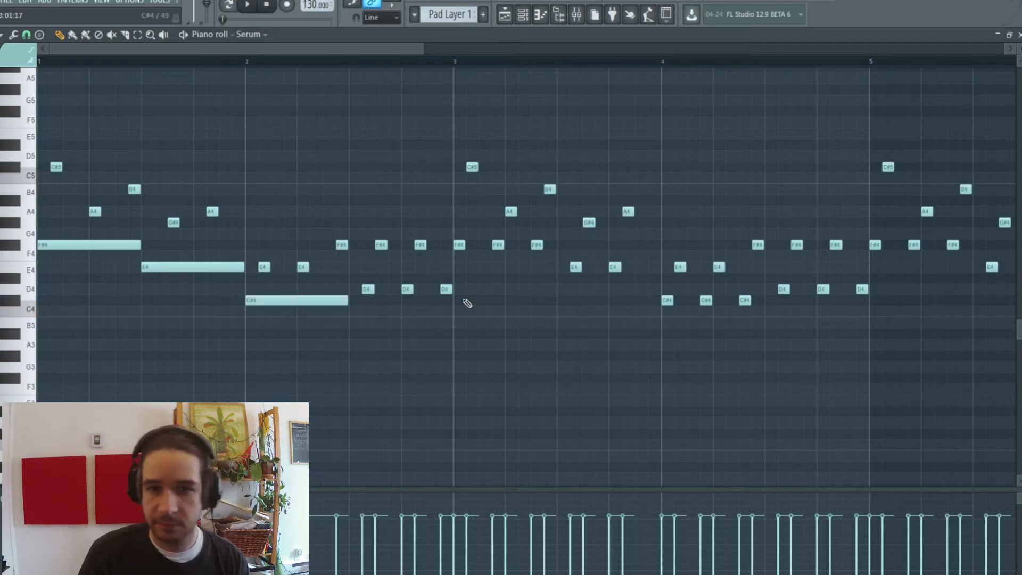
Replace the short D4 notes ending bar 2 and the short F#4 notes starting bar 3 with one half-bar note each
{"action": "right_click", "coordinate": [445, 289]}
{"action": "right_click", "coordinate": [406, 289]}
{"action": "right_click", "coordinate": [367, 289]}
{"action": "left_click", "coordinate": [372, 288]}
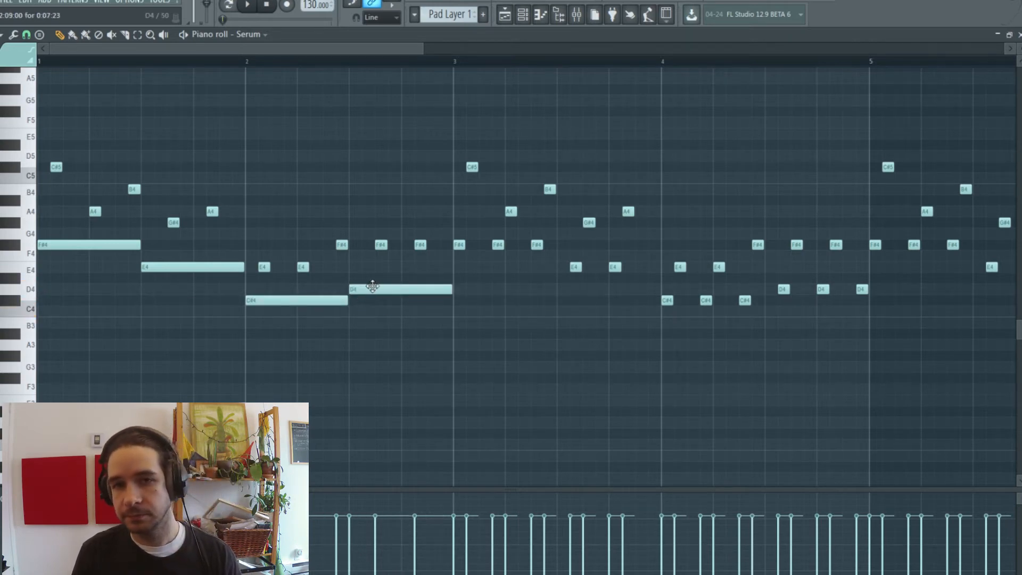
{"action": "right_click", "coordinate": [537, 244]}
{"action": "right_click", "coordinate": [497, 244]}
{"action": "right_click", "coordinate": [460, 244]}
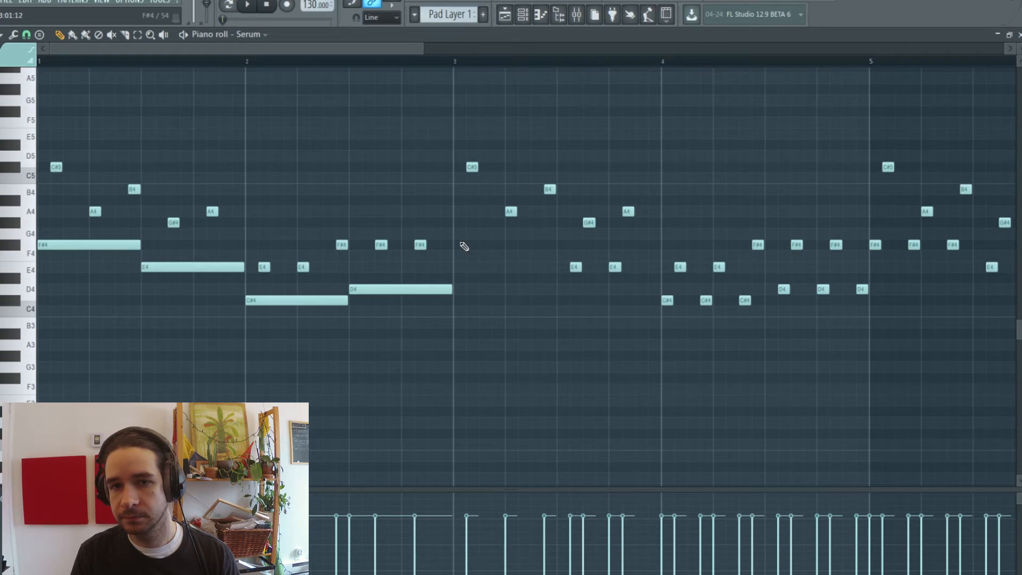
{"action": "left_click", "coordinate": [461, 244]}
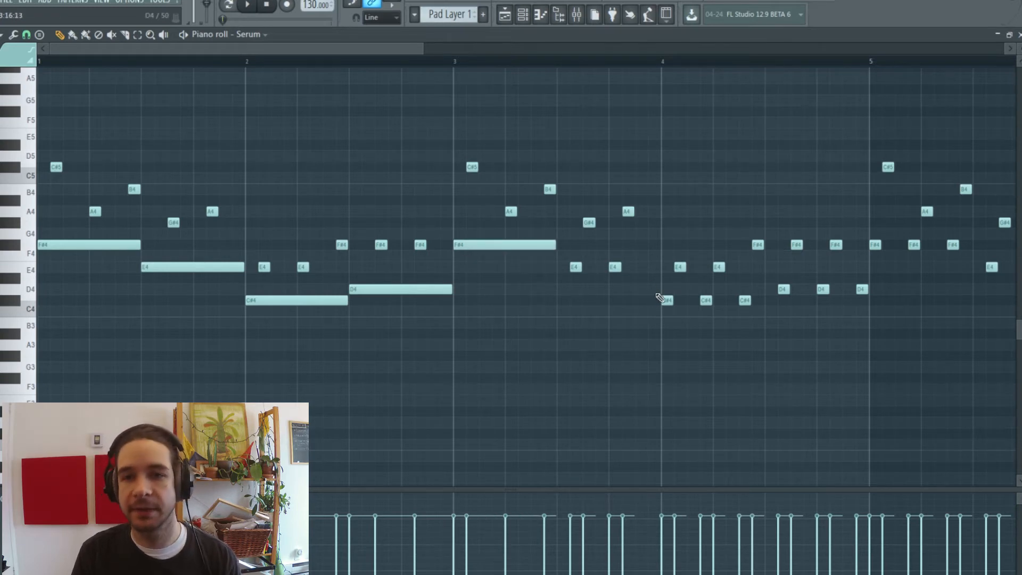
Delete the long D5 notes in bar 5 and all the remaining short notes up to bar 9
{"action": "left_click", "coordinate": [526, 322]}
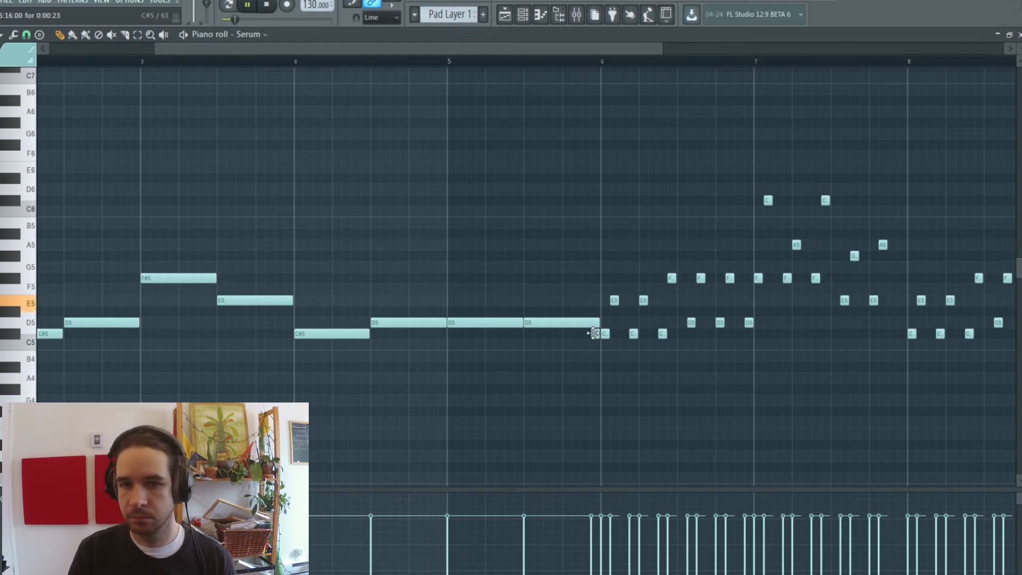
{"action": "scroll", "coordinate": [621, 63], "scroll_direction": "down", "scroll_amount": 2}
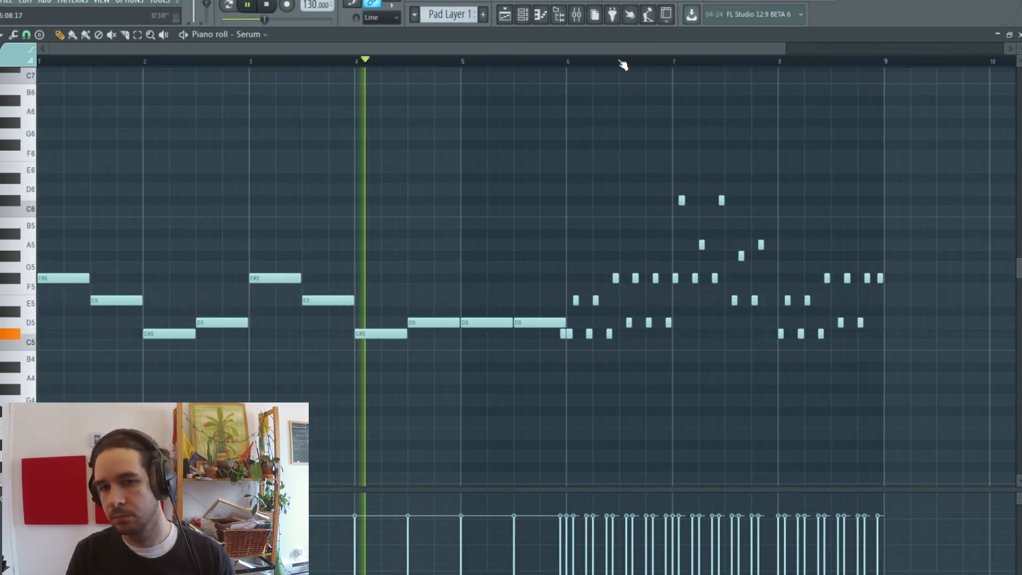
{"action": "right_click", "coordinate": [503, 323]}
{"action": "right_click", "coordinate": [516, 326]}
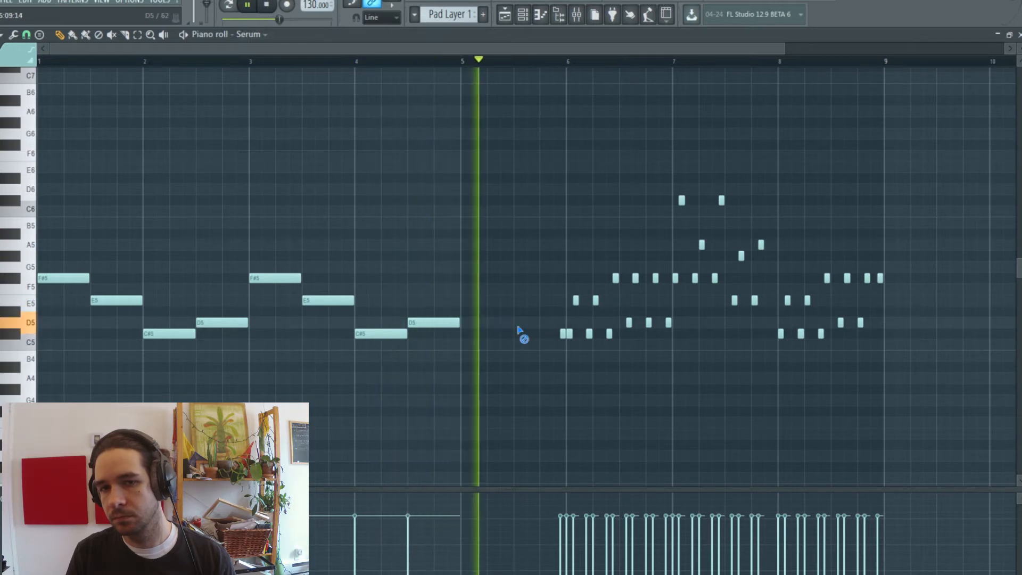
{"action": "left_click_drag", "start_coordinate": [878, 163], "coordinate": [539, 357]}
{"action": "key", "text": "Delete"}
Save the project and add a second Pad Layer 1 clip at bar 5 of Track 6 for playback
{"action": "left_click", "coordinate": [505, 14]}
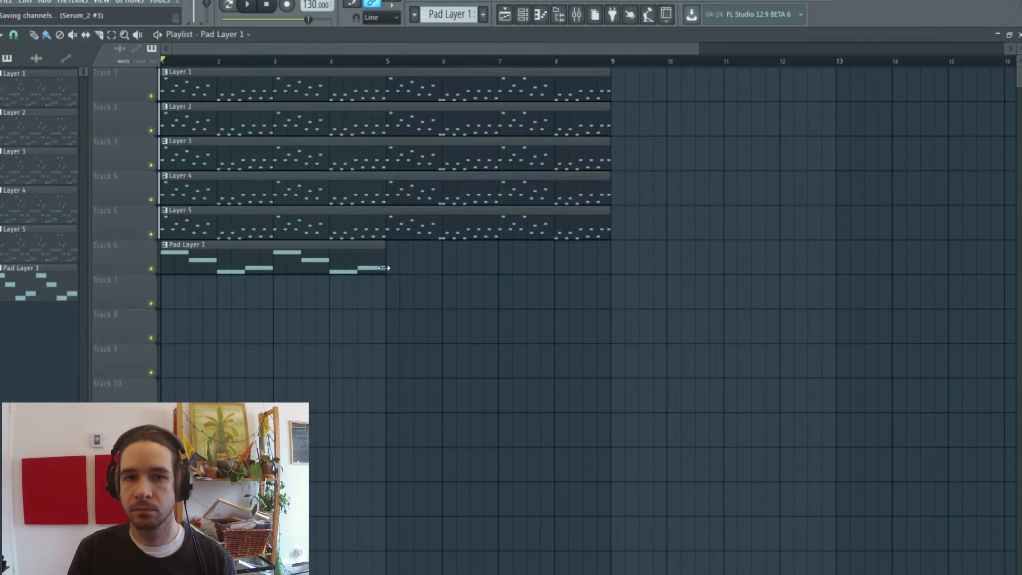
{"action": "key", "text": "space"}
{"action": "key", "text": "ctrl+s"}
{"action": "left_click", "coordinate": [409, 258]}
{"action": "key", "text": "space"}
Reopen the Serum channel's notes in the piano roll and transpose them down one octave during playback
{"action": "left_click", "coordinate": [523, 15]}
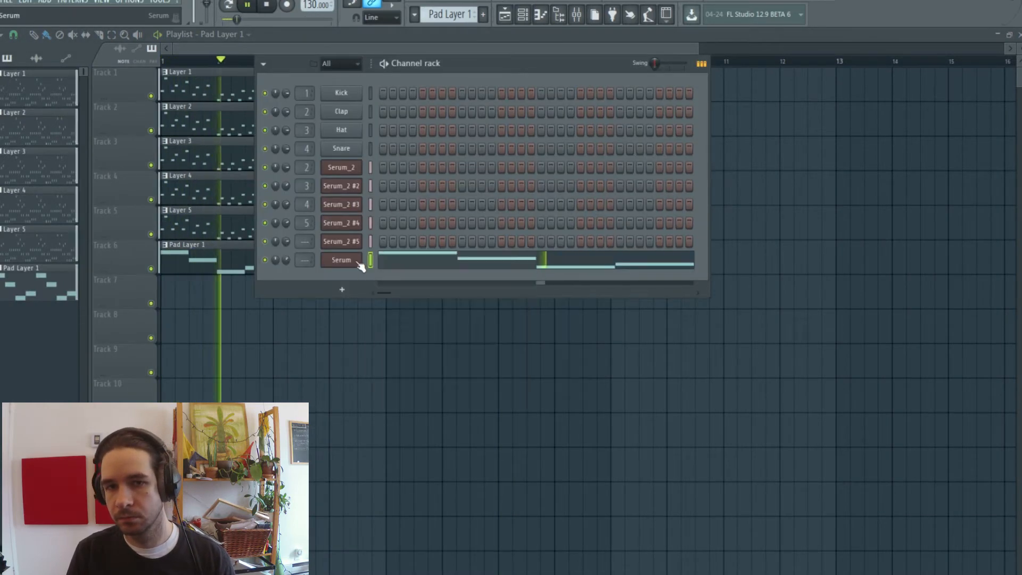
{"action": "left_click", "coordinate": [391, 261]}
{"action": "key", "text": "ctrl+Down"}
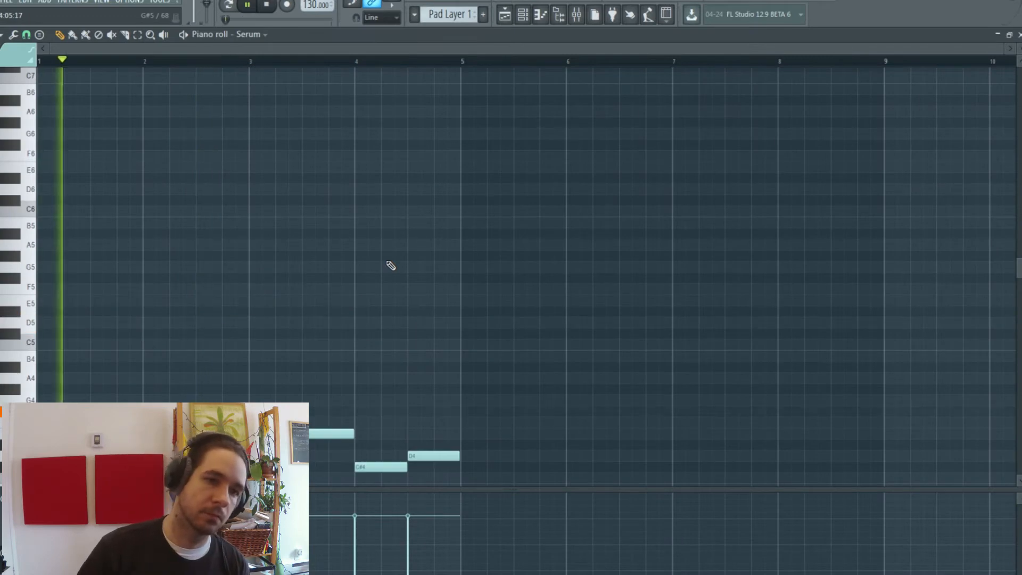
Open the pad's Serum plugin and lower the cutoff of its MG Low 12 filter
{"action": "left_click", "coordinate": [522, 15]}
{"action": "left_click", "coordinate": [341, 260]}
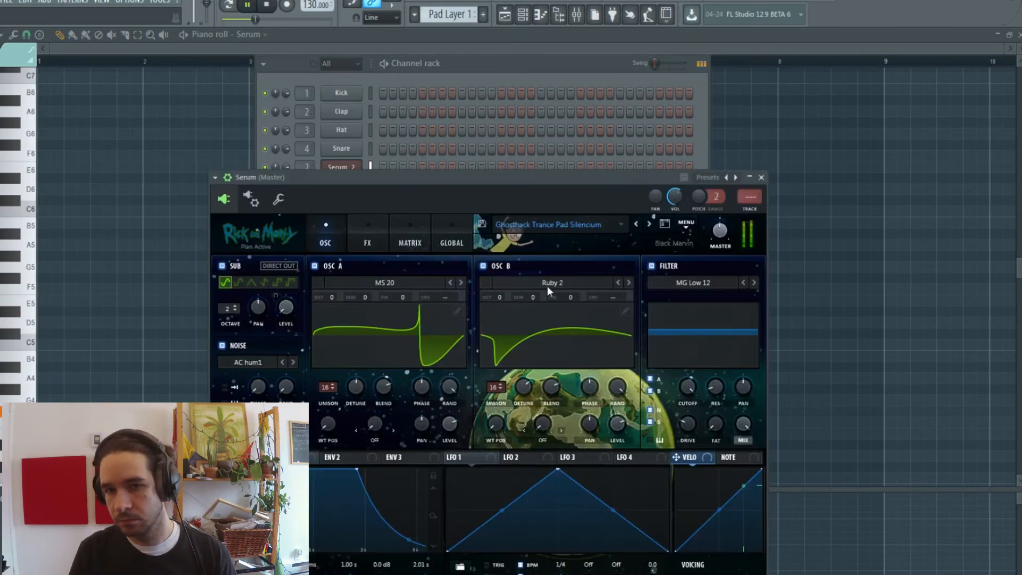
{"action": "left_click_drag", "start_coordinate": [687, 387], "coordinate": [677, 387]}
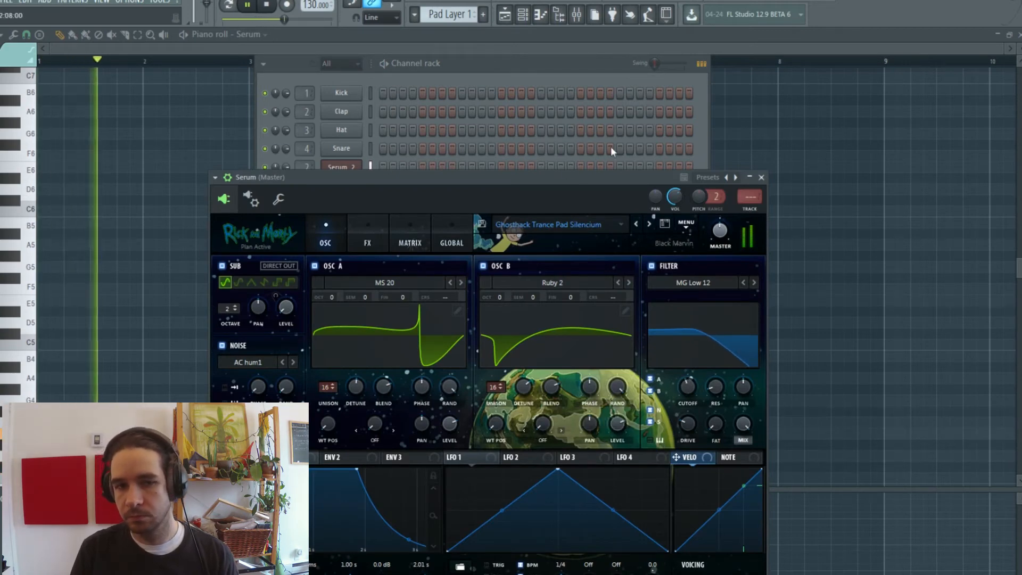
{"action": "left_click_drag", "start_coordinate": [564, 180], "coordinate": [597, 129]}
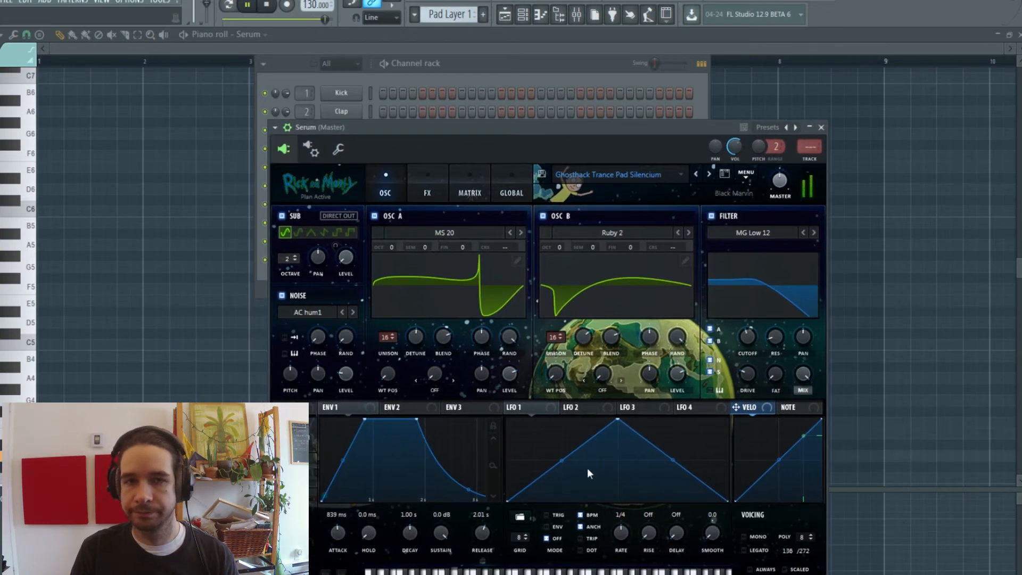
Select all Pad Layer 1 notes and stretch them to about twice their length
{"action": "left_click", "coordinate": [151, 48]}
{"action": "left_click_drag", "start_coordinate": [548, 286], "coordinate": [127, 479]}
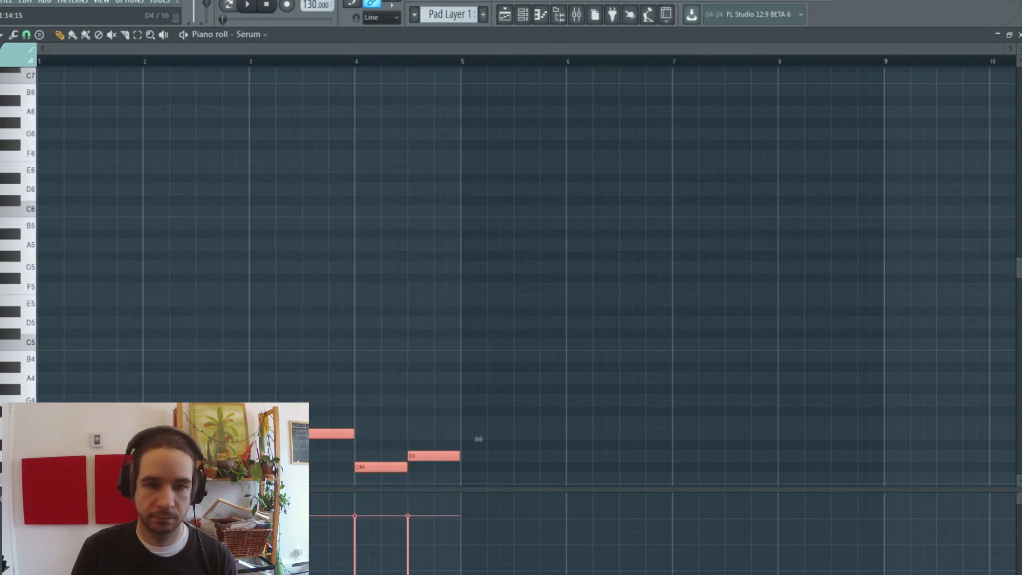
{"action": "left_click_drag", "start_coordinate": [478, 439], "coordinate": [849, 438]}
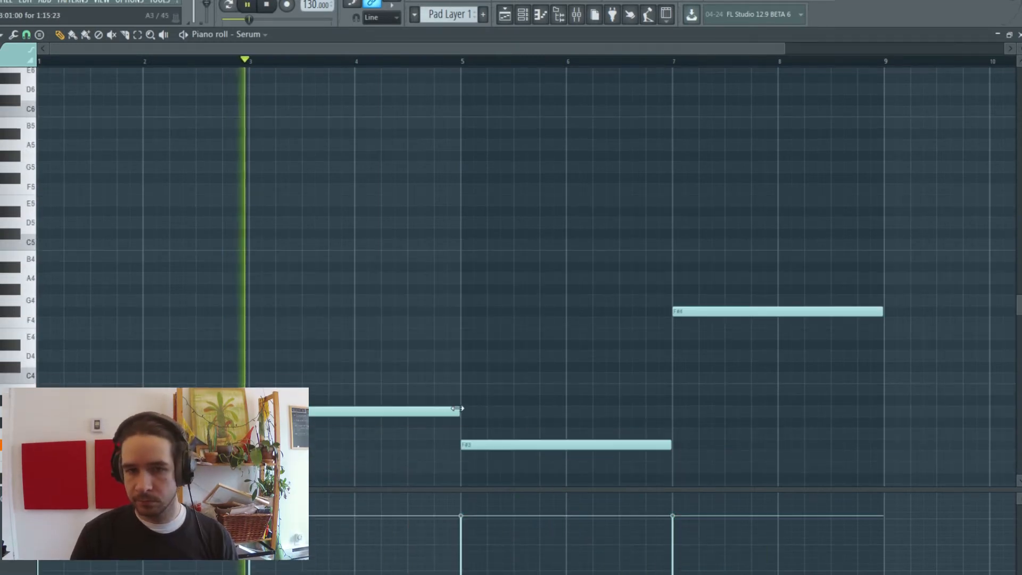
Shorten the A3 note at bar 3 to one bar and add a one-bar B3 note at bar 4
{"action": "left_click_drag", "start_coordinate": [457, 408], "coordinate": [360, 422]}
{"action": "left_click", "coordinate": [373, 389]}
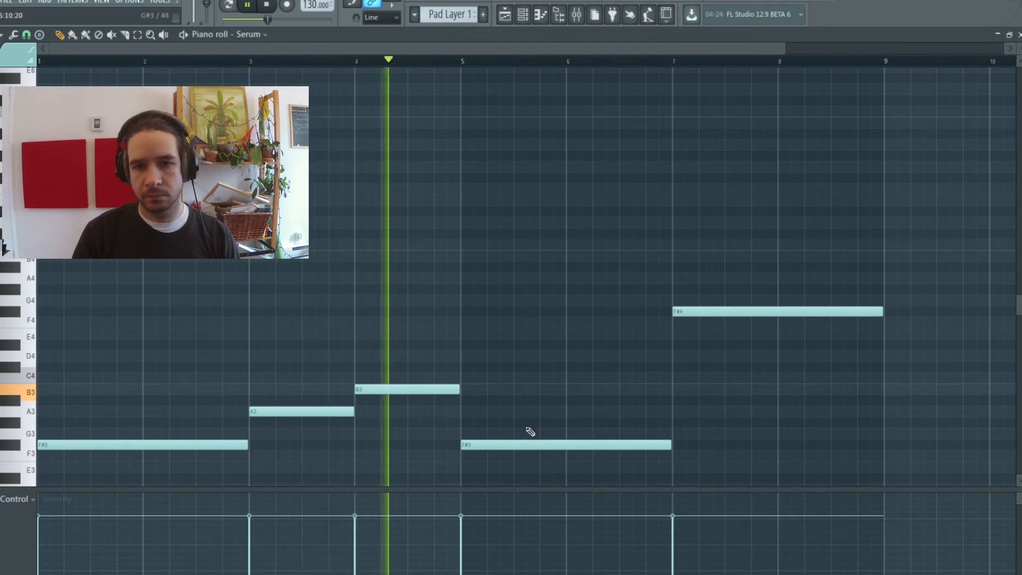
Replace the F#4 note at bar 7 with a one-bar A3, and fill bar 8 with half-bar B3 and D4 notes
{"action": "left_click", "coordinate": [676, 411]}
{"action": "right_click", "coordinate": [739, 310]}
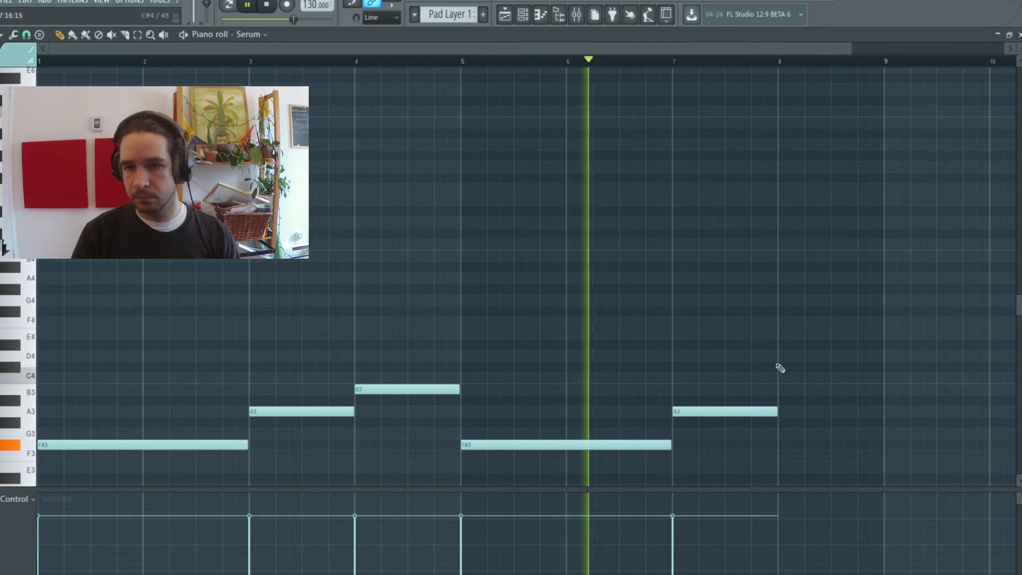
{"action": "left_click", "coordinate": [781, 391]}
{"action": "left_click_drag", "start_coordinate": [880, 393], "coordinate": [832, 397]}
{"action": "left_click", "coordinate": [833, 355]}
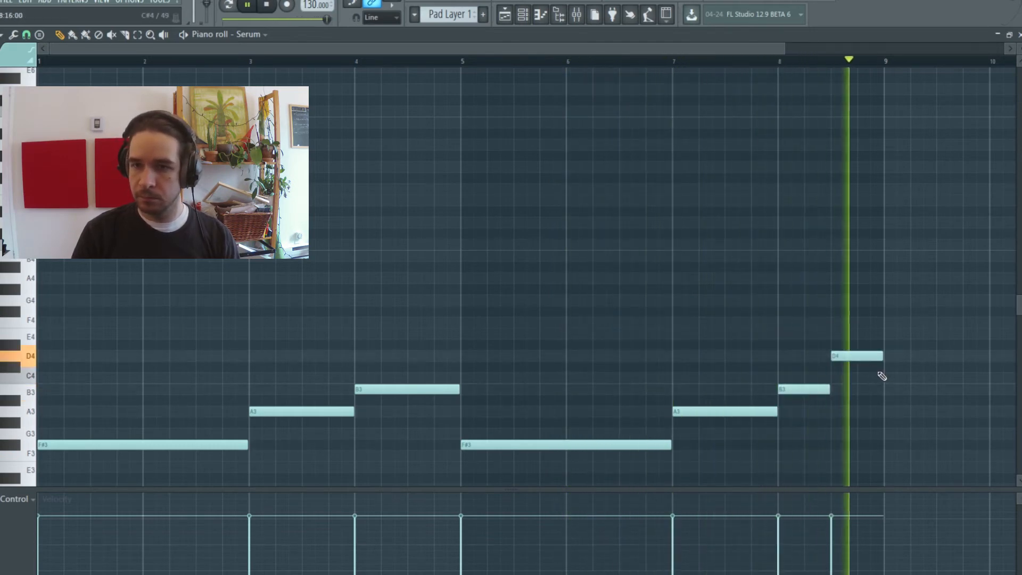
{"action": "key", "text": "space"}
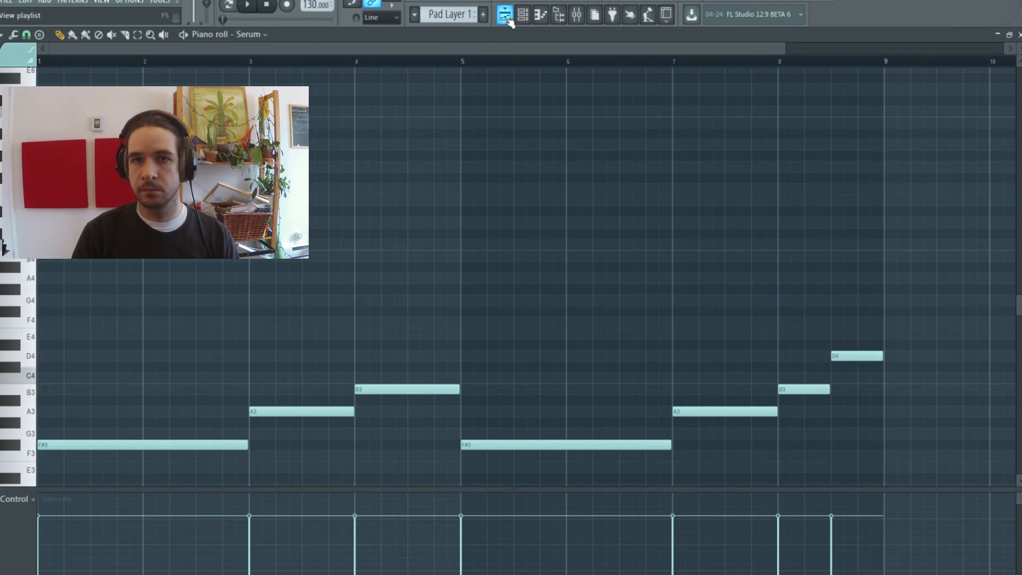
Examine the Layer 5 melody notes in the piano roll, and reopen the Pad Layer 1 notes from the playlist
{"action": "left_click", "coordinate": [504, 15]}
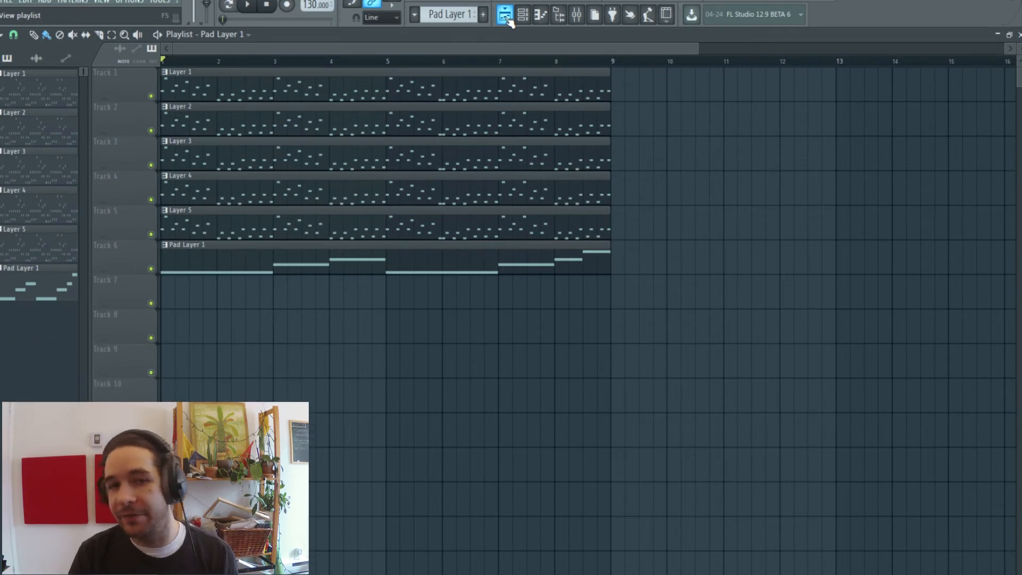
{"action": "left_click", "coordinate": [494, 231]}
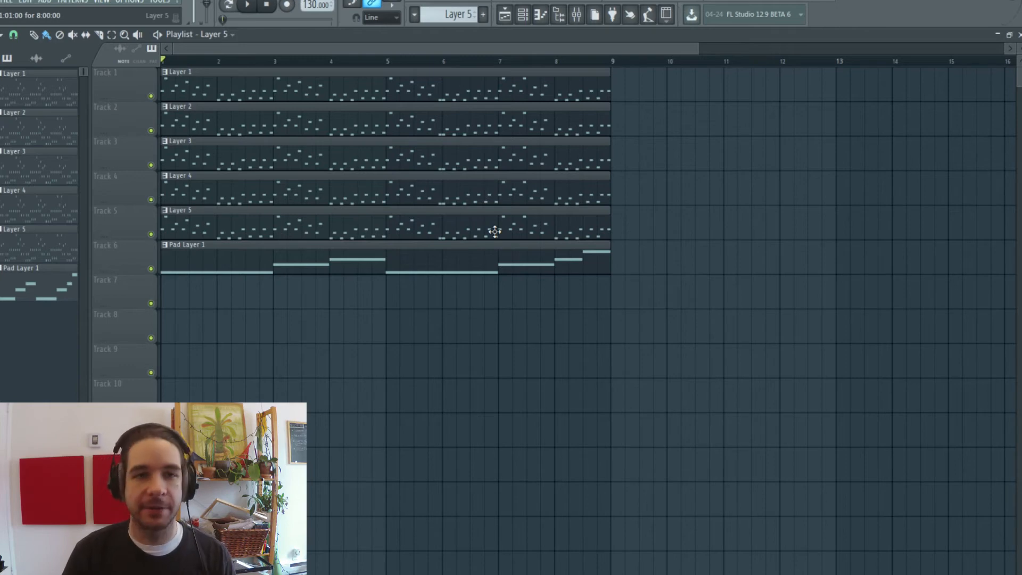
{"action": "double_click", "coordinate": [346, 223]}
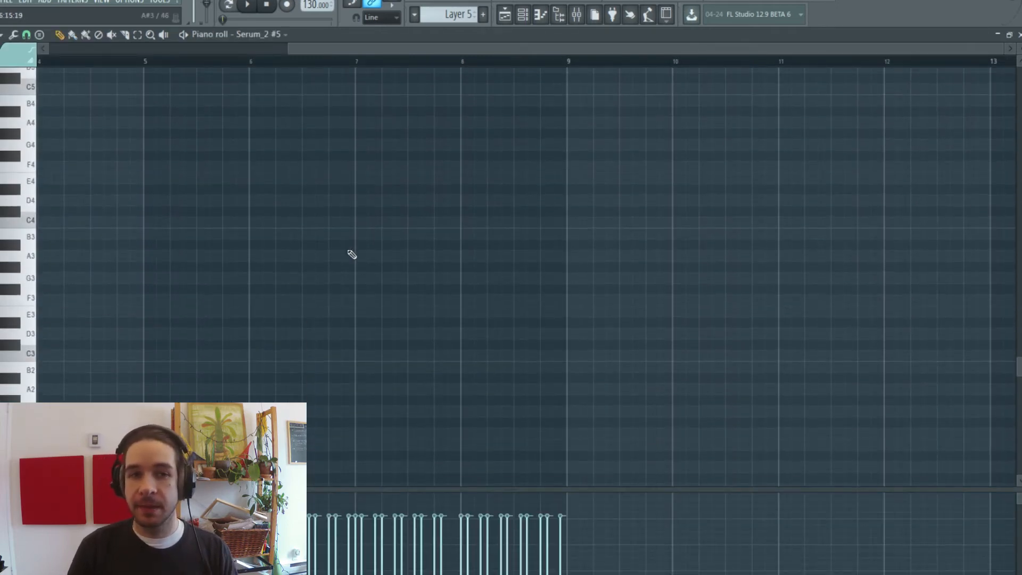
{"action": "scroll", "coordinate": [350, 253], "scroll_direction": "up", "scroll_amount": 10}
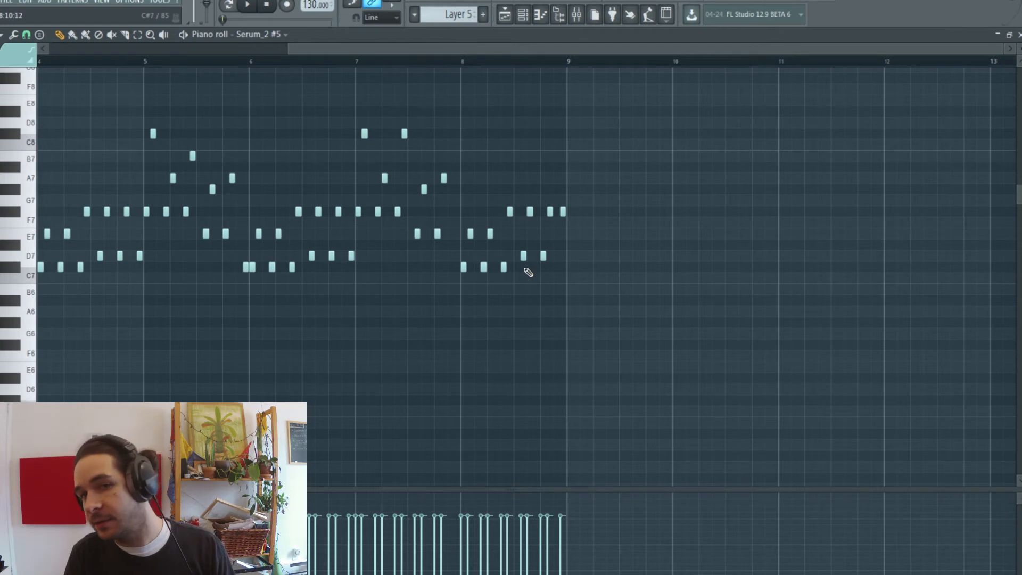
{"action": "left_click", "coordinate": [504, 14]}
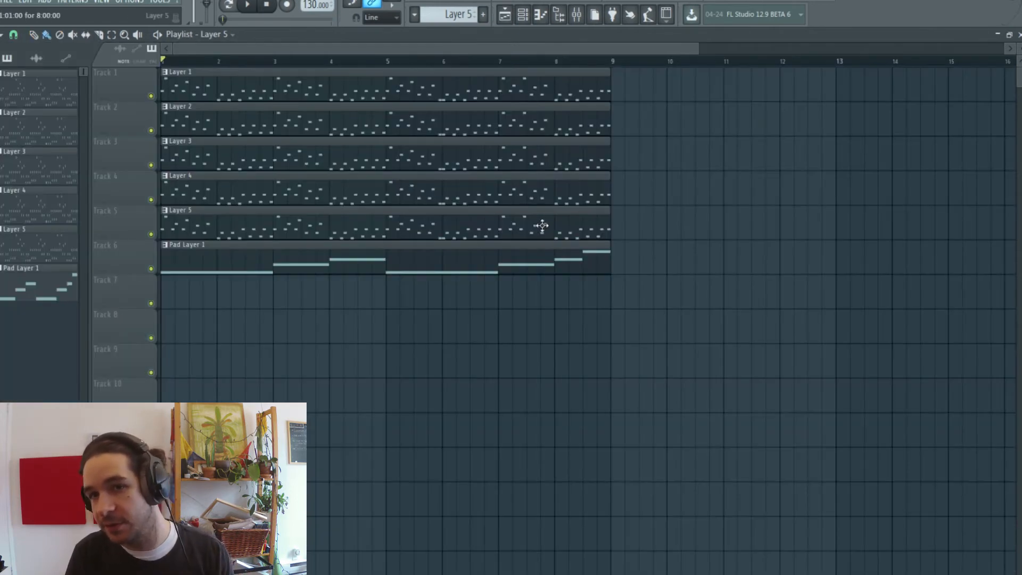
{"action": "double_click", "coordinate": [519, 259]}
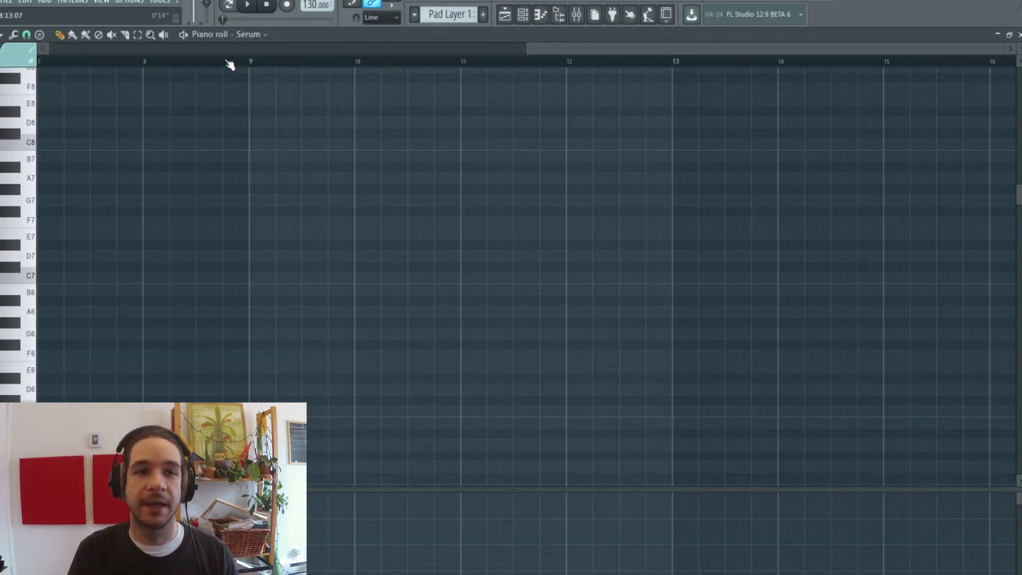
Review the Pad Layer 1 notes across bars 1 to 8 in the piano roll
{"action": "scroll", "coordinate": [228, 64], "scroll_direction": "down", "scroll_amount": 3}
{"action": "scroll", "coordinate": [251, 269], "scroll_direction": "down", "scroll_amount": 8}
{"action": "scroll", "coordinate": [372, 282], "scroll_direction": "down", "scroll_amount": 10}
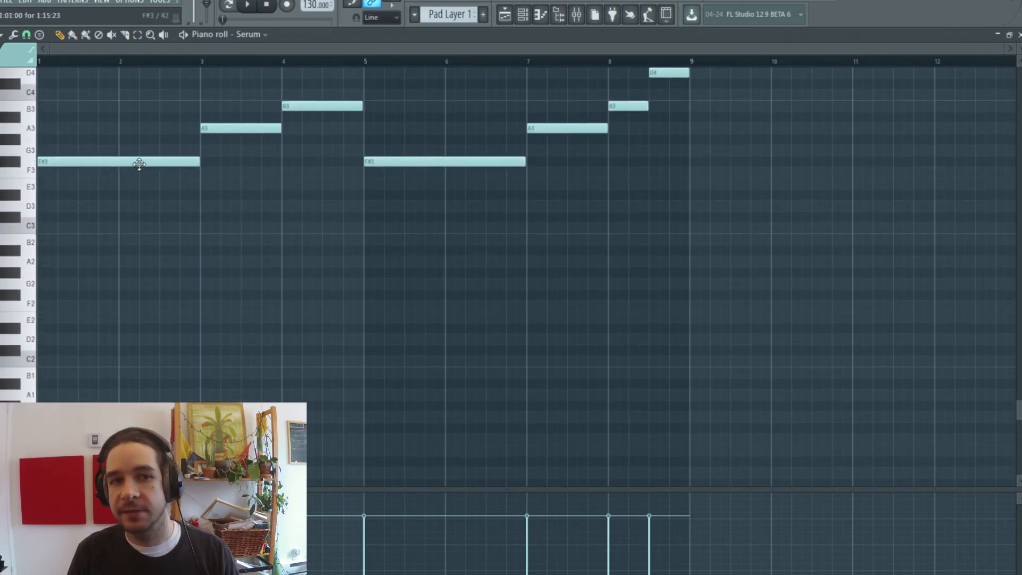
{"action": "scroll", "coordinate": [595, 189], "scroll_direction": "up", "scroll_amount": 3}
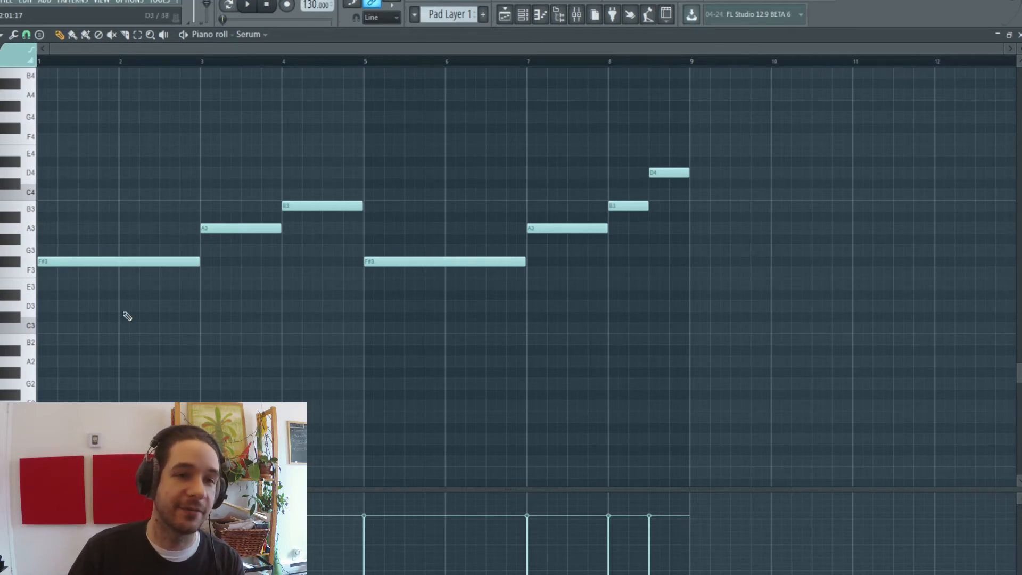
Open the pad's Serum instrument, Ghosthack Trance Pad Silencium, and raise its filter cutoff to about 11441 Hz
{"action": "left_click", "coordinate": [522, 15]}
{"action": "left_click", "coordinate": [355, 258]}
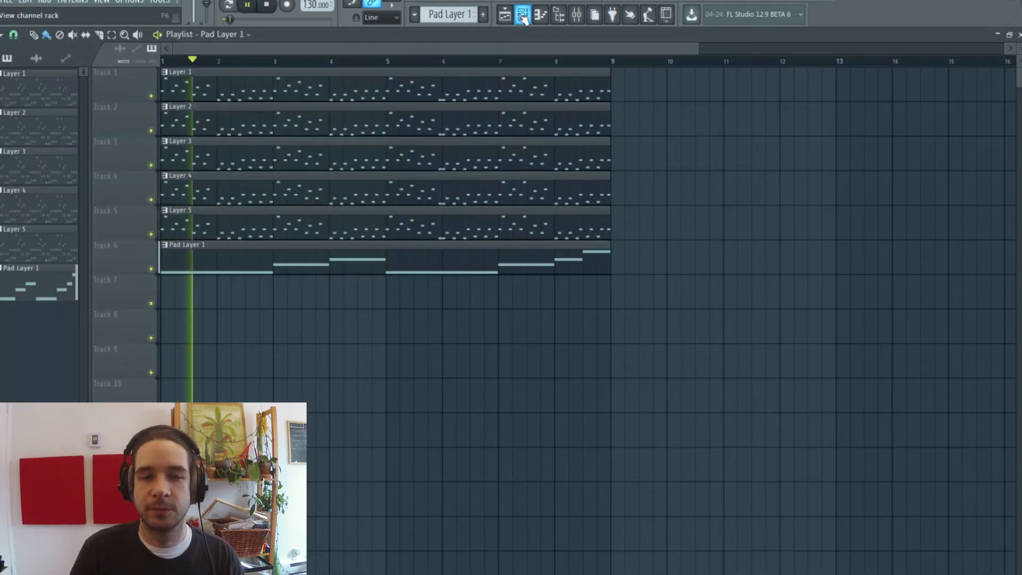
{"action": "left_click", "coordinate": [523, 14]}
{"action": "left_click", "coordinate": [341, 260]}
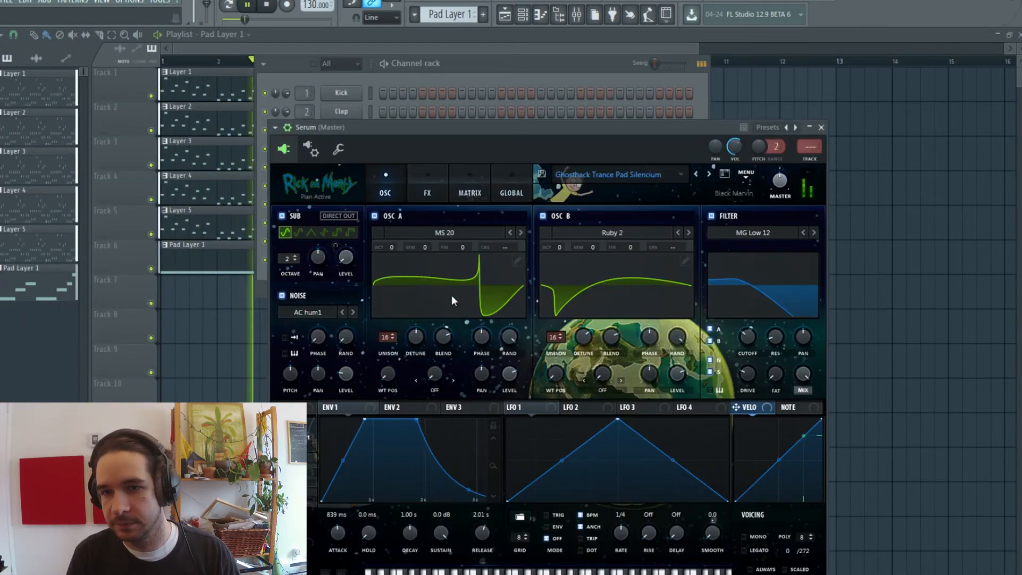
{"action": "mouse_move", "coordinate": [750, 340]}
{"action": "left_mouse_down"}
{"action": "mouse_move", "coordinate": [801, 255]}
{"action": "mouse_move", "coordinate": [747, 341]}
{"action": "left_mouse_up"}
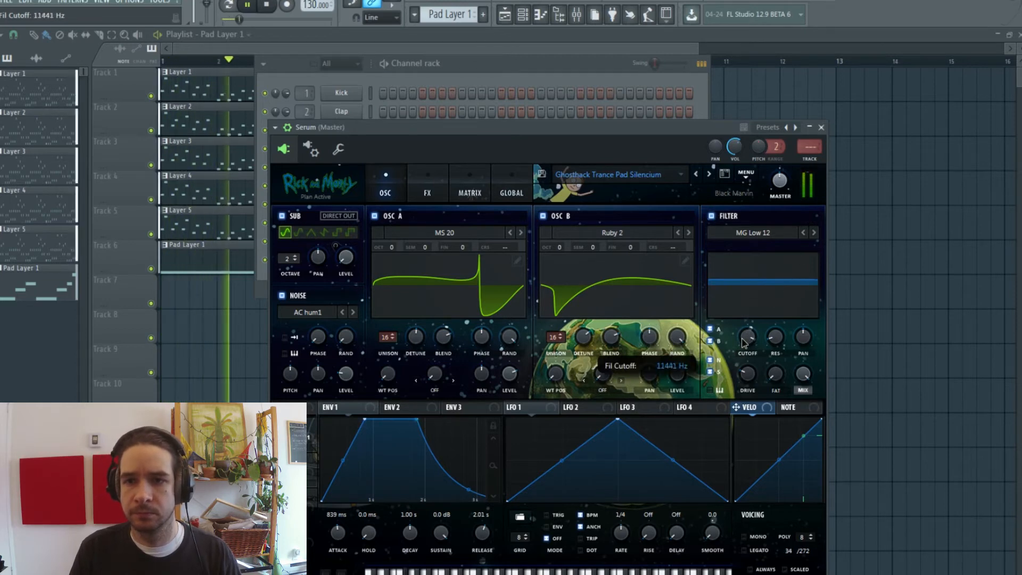
Play the full arrangement in the playlist, stop playback and save the project
{"action": "left_click", "coordinate": [666, 52]}
{"action": "scroll", "coordinate": [612, 69], "scroll_direction": "down", "scroll_amount": 2}
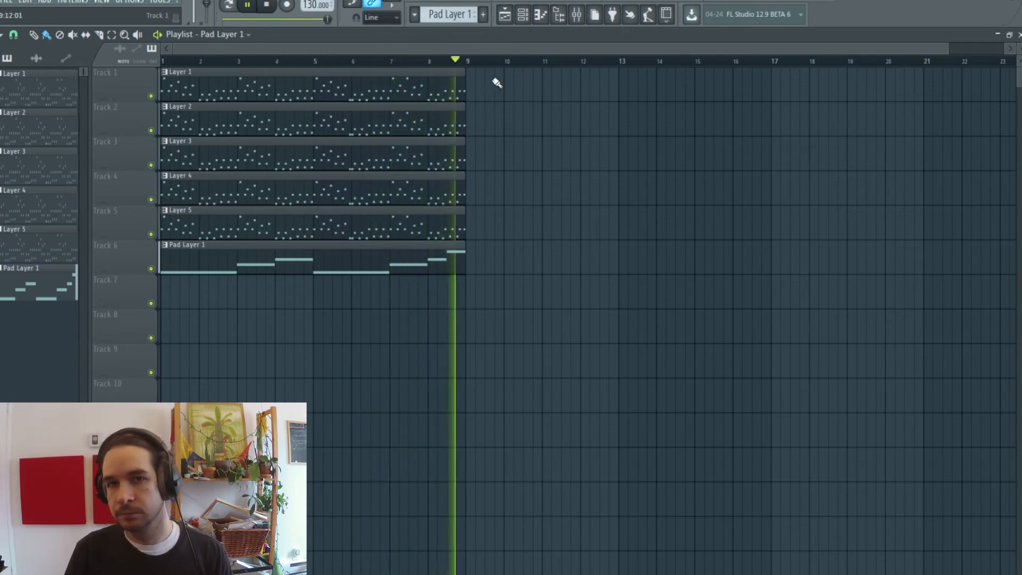
{"action": "key", "text": "space"}
{"action": "key", "text": "ctrl+s"}
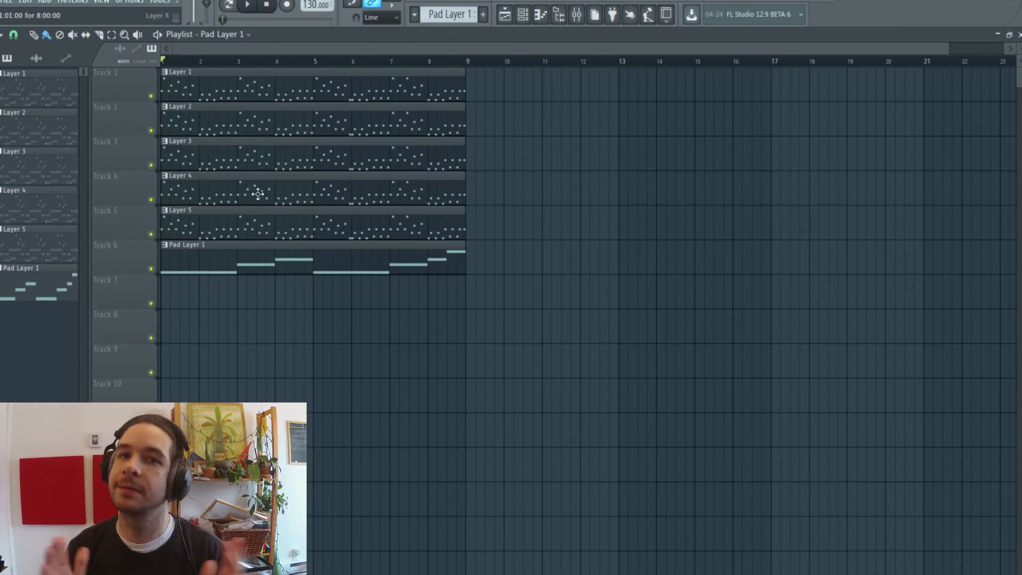
Add Fruity parametric EQ 2 to the Layer 1 mixer track and high-pass the layer at about 201 Hz
{"action": "key", "text": "F9"}
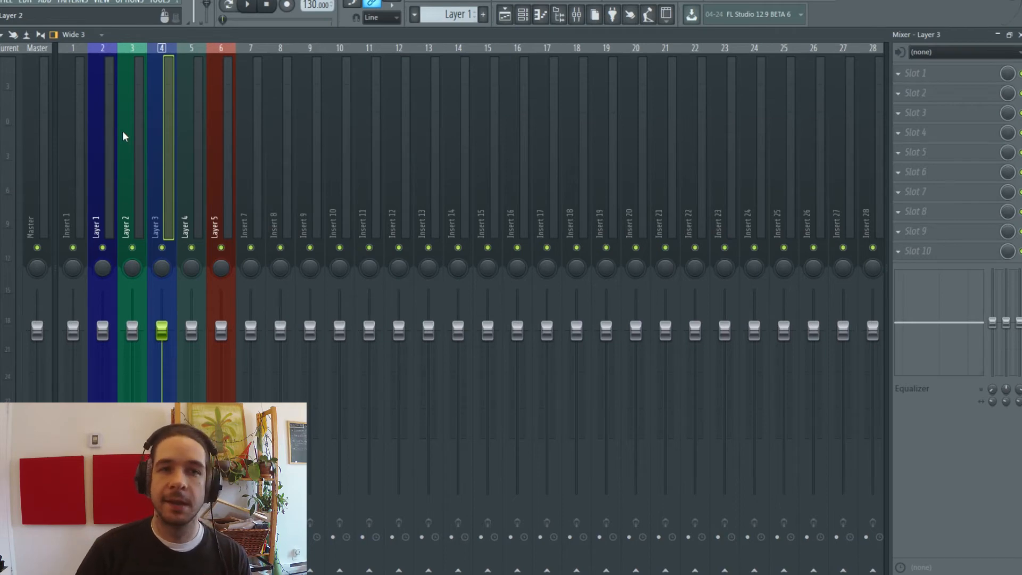
{"action": "left_click", "coordinate": [110, 149]}
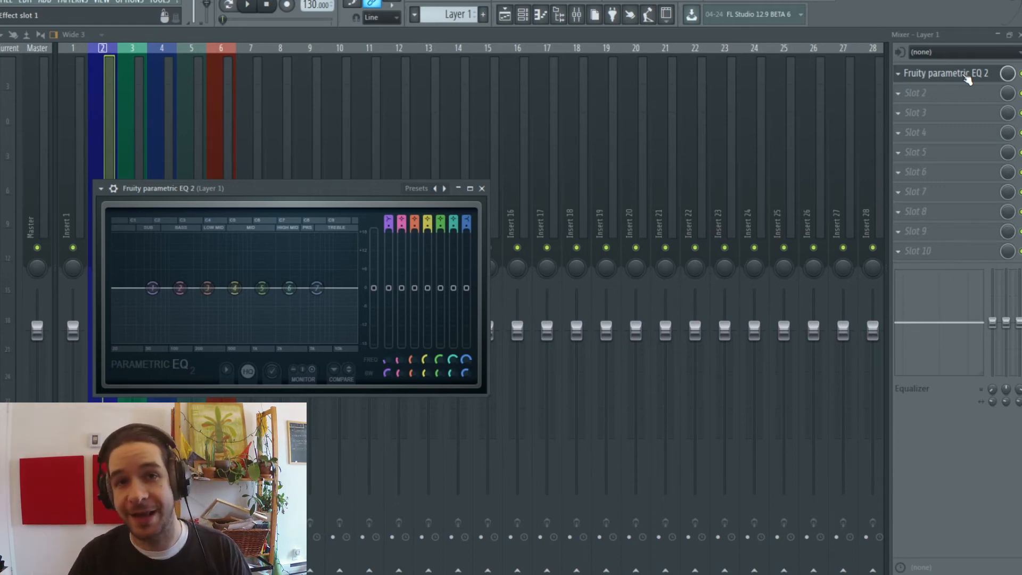
{"action": "left_click", "coordinate": [968, 79]}
{"action": "key", "text": "space"}
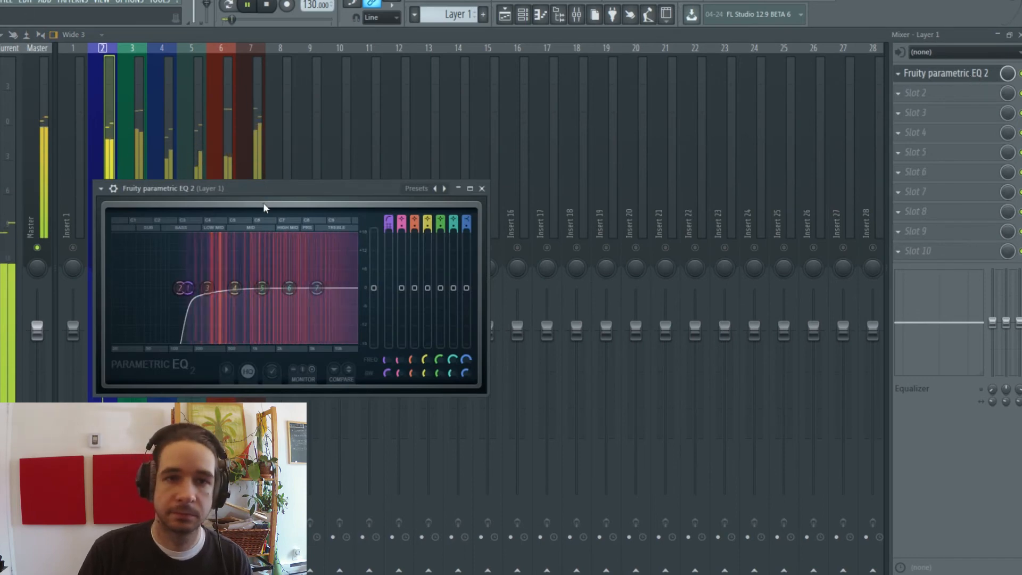
{"action": "left_click_drag", "start_coordinate": [188, 288], "coordinate": [194, 288]}
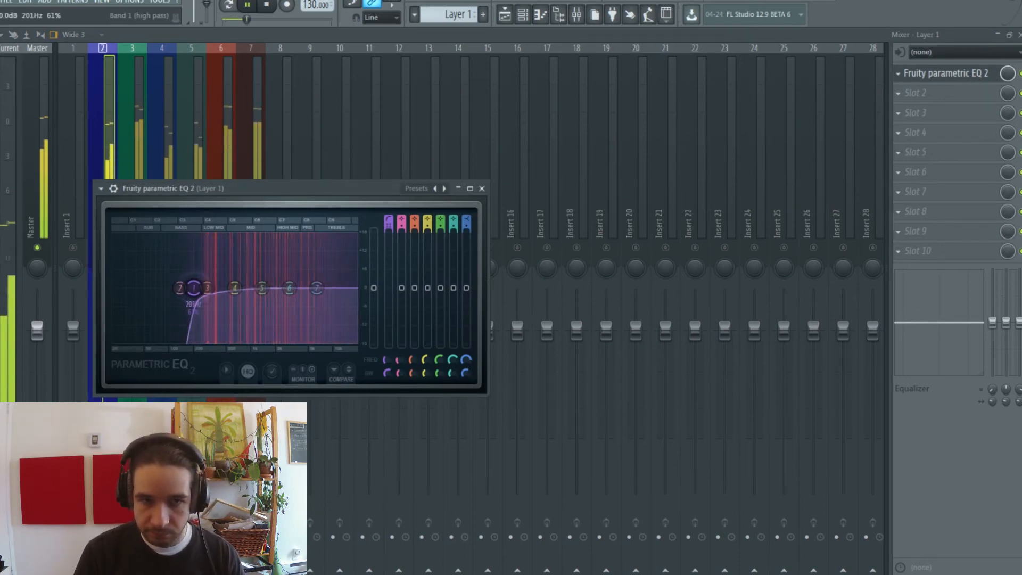
Boost band 6 of Layer 1's EQ near 3421 Hz and cut band 4 narrowly around 690 Hz
{"action": "mouse_move", "coordinate": [291, 289]}
{"action": "left_mouse_down"}
{"action": "mouse_move", "coordinate": [287, 269]}
{"action": "mouse_move", "coordinate": [309, 267]}
{"action": "mouse_move", "coordinate": [265, 271]}
{"action": "mouse_move", "coordinate": [299, 281]}
{"action": "left_mouse_up"}
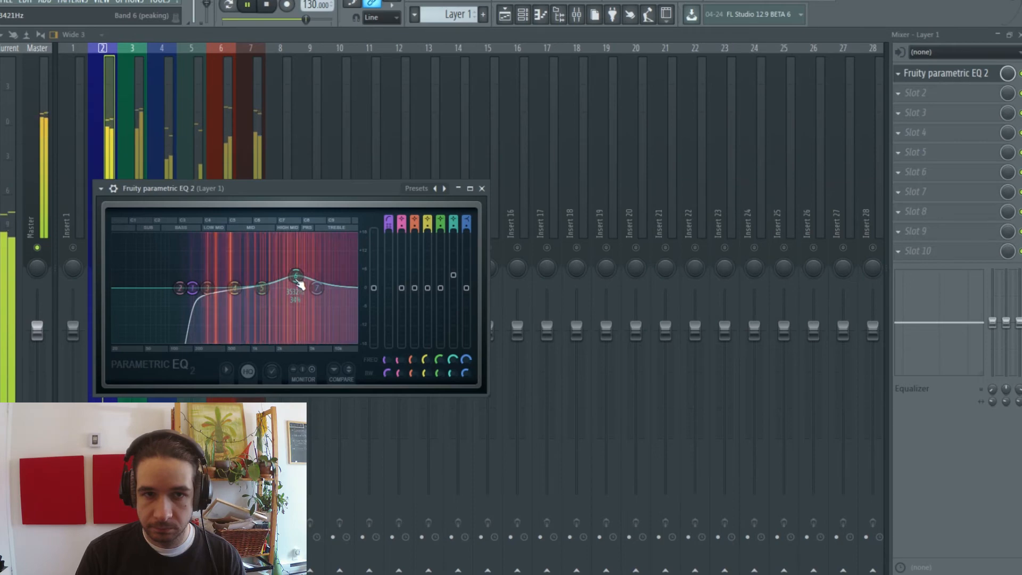
{"action": "left_click_drag", "start_coordinate": [234, 288], "coordinate": [242, 305]}
{"action": "scroll", "coordinate": [235, 289], "scroll_direction": "down", "scroll_amount": 5}
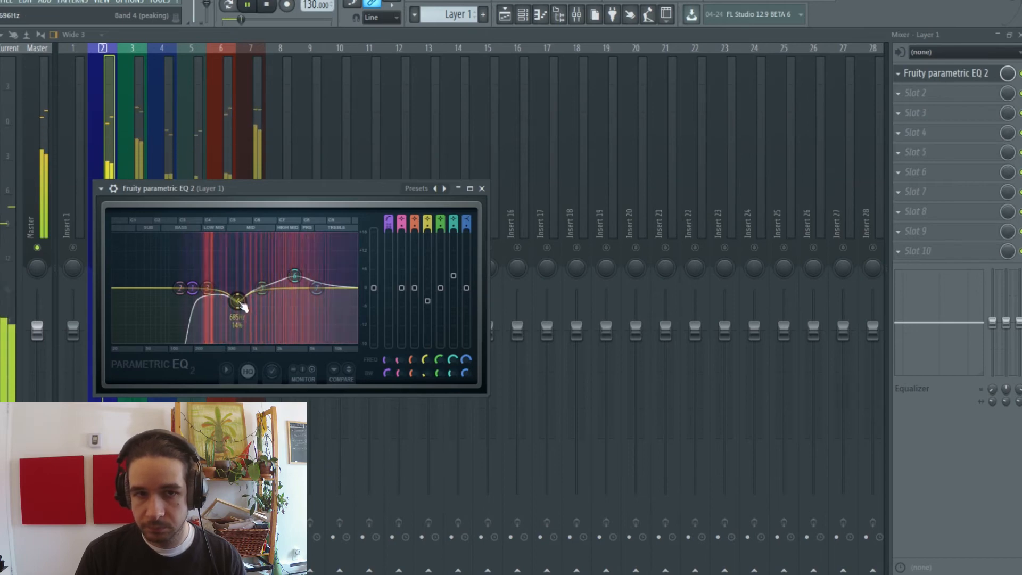
{"action": "left_click", "coordinate": [1020, 74]}
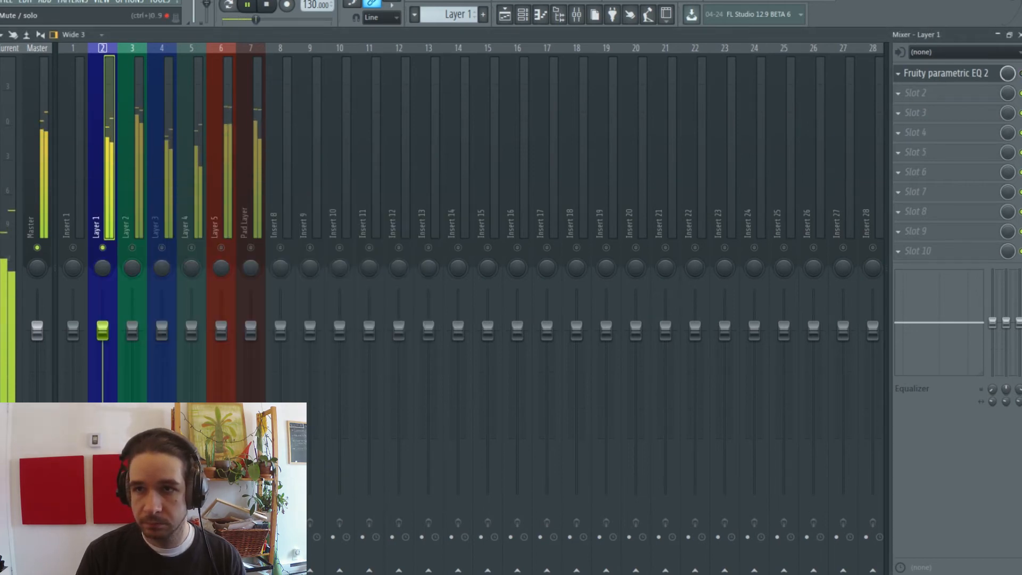
Add Fruity parametric EQ 2 to the Layer 2 mixer track and load its HP preset
{"action": "left_click", "coordinate": [137, 230]}
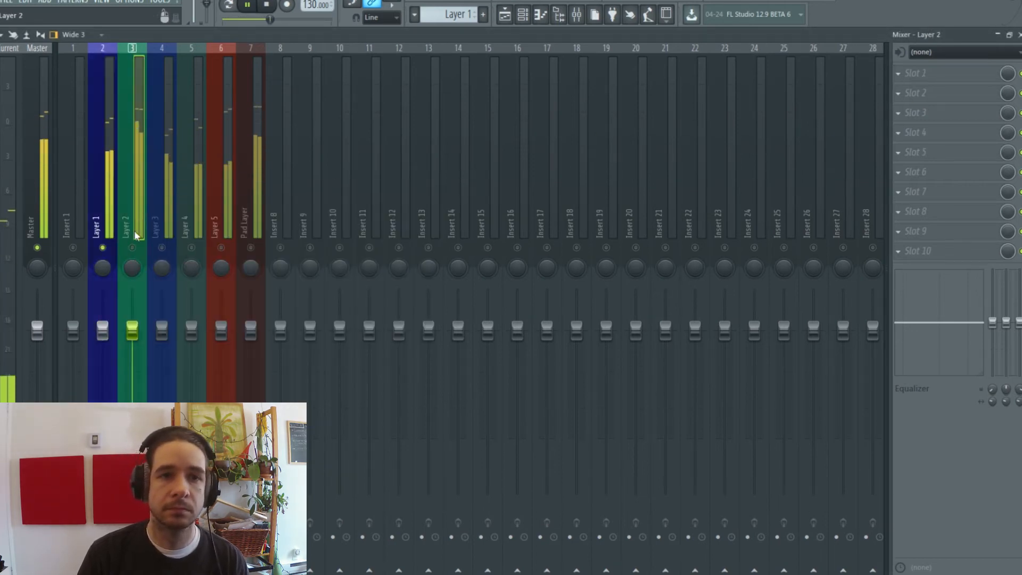
{"action": "key", "text": "space"}
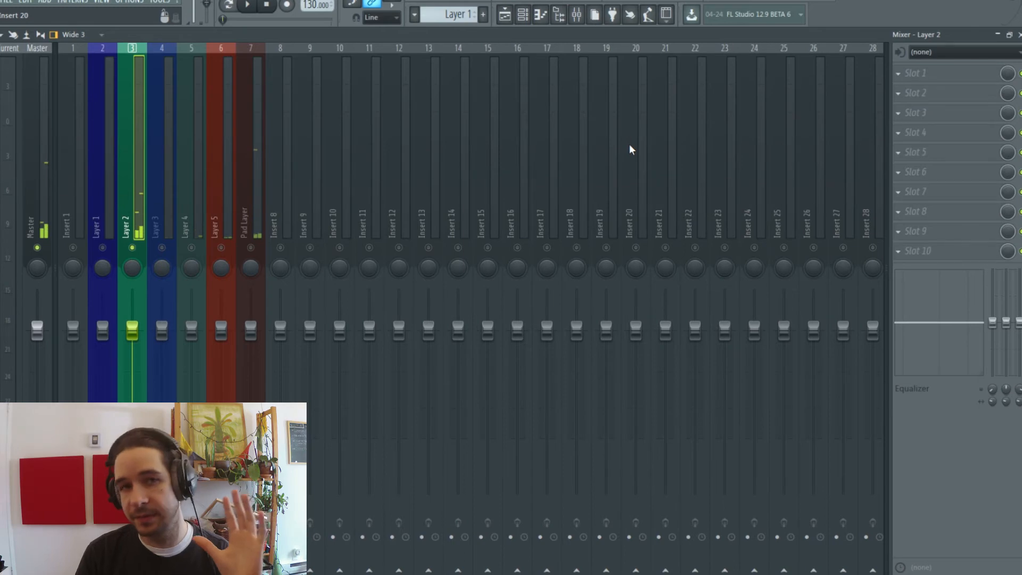
{"action": "right_click", "coordinate": [132, 247]}
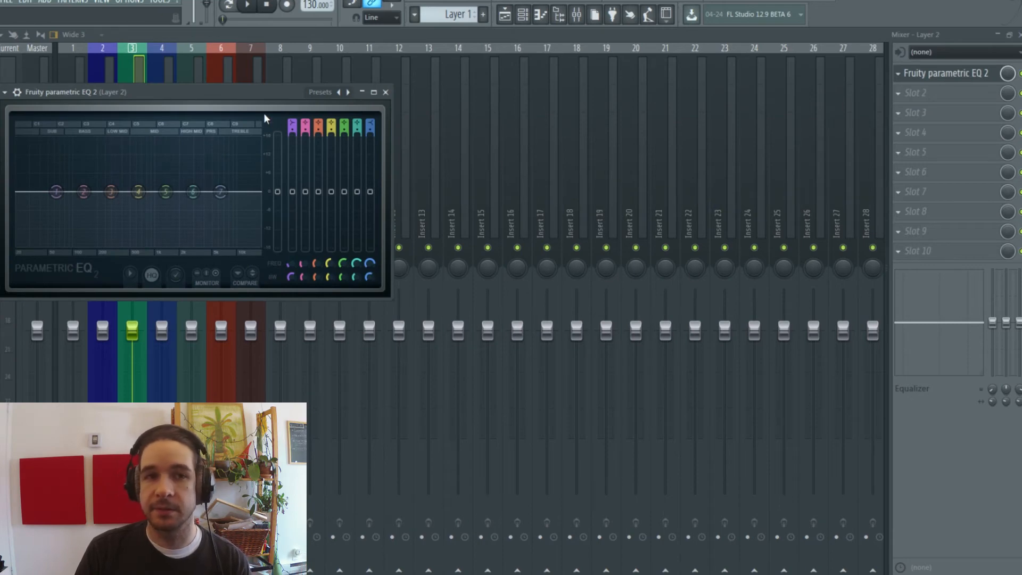
{"action": "left_click_drag", "start_coordinate": [246, 93], "coordinate": [447, 125]}
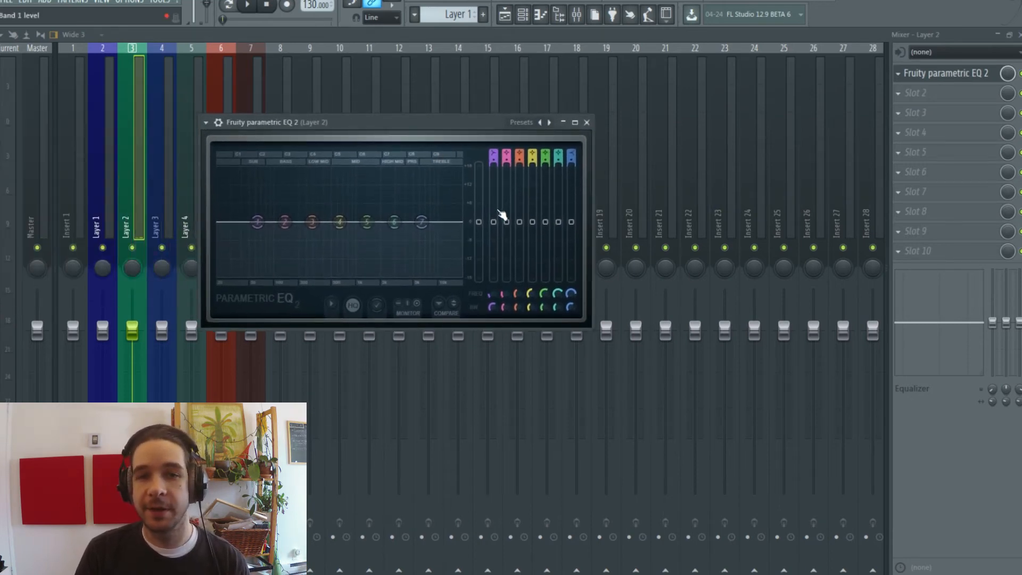
{"action": "key", "text": "space"}
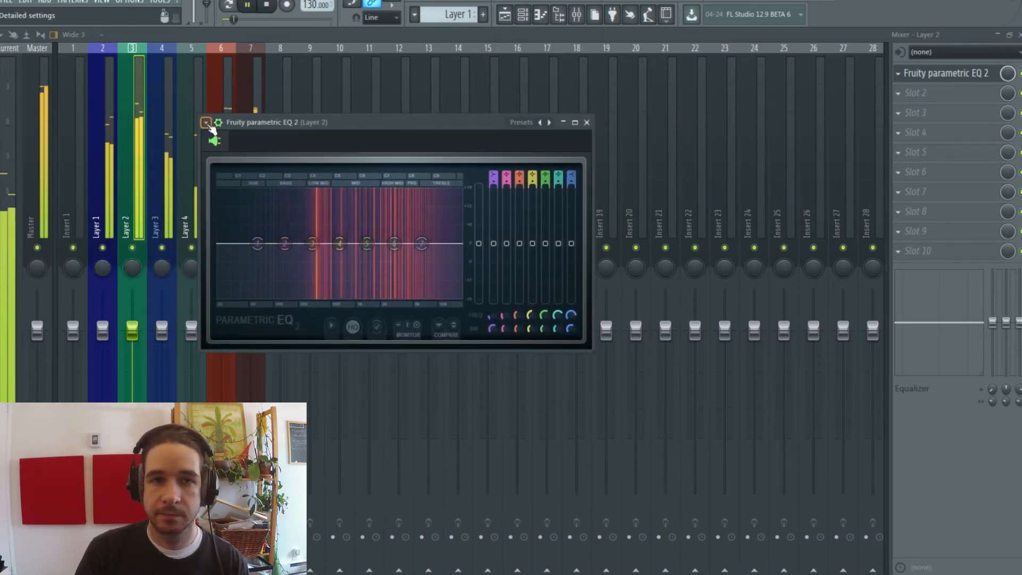
{"action": "left_click", "coordinate": [205, 122]}
{"action": "mouse_move", "coordinate": [298, 159]}
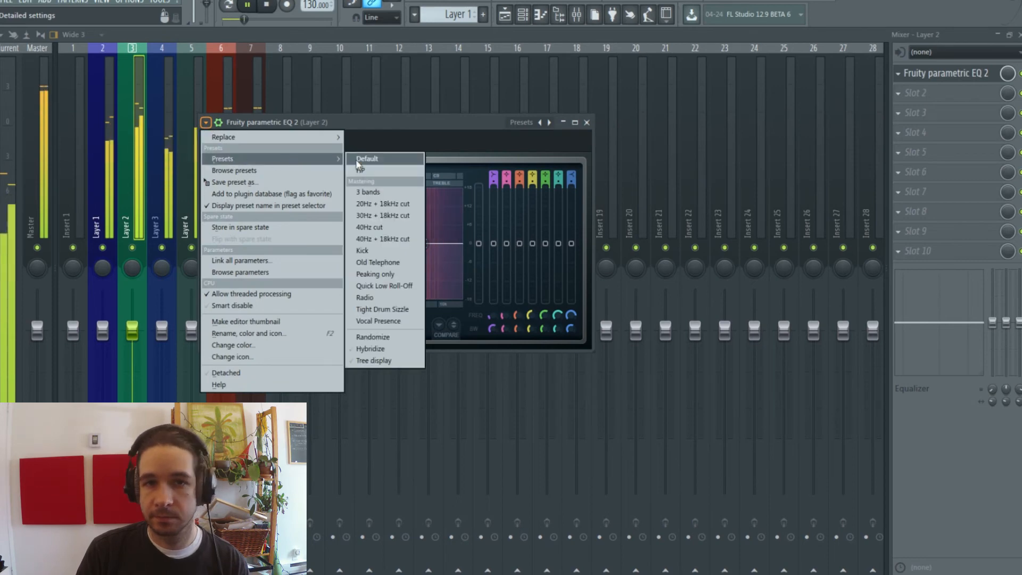
{"action": "left_click", "coordinate": [407, 169]}
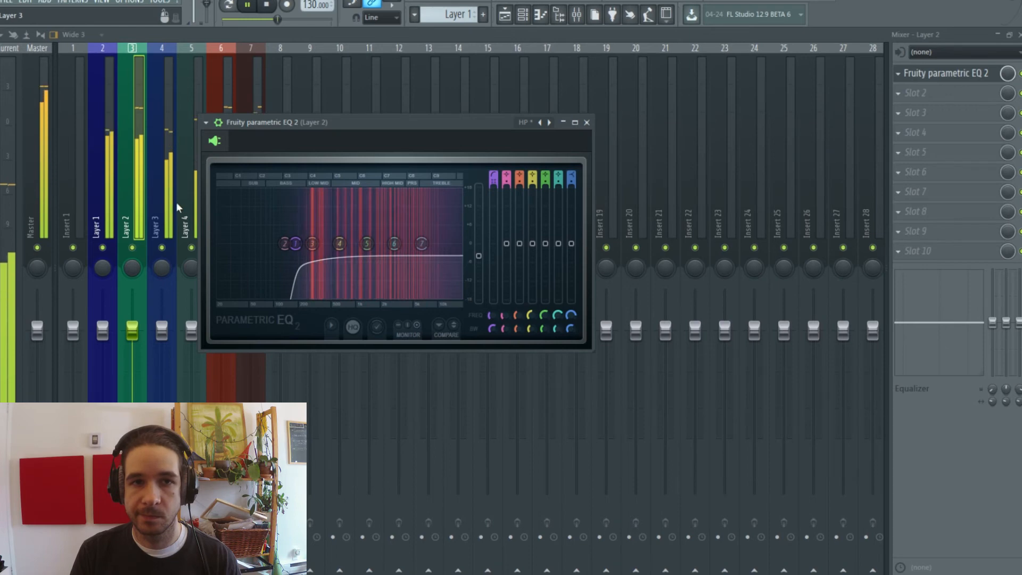
Mute Layers 3, 4, 5 and the Pad Layer, and boost band 6 of Layer 2's EQ in the mid range
{"action": "left_click", "coordinate": [168, 247]}
{"action": "left_click", "coordinate": [192, 247]}
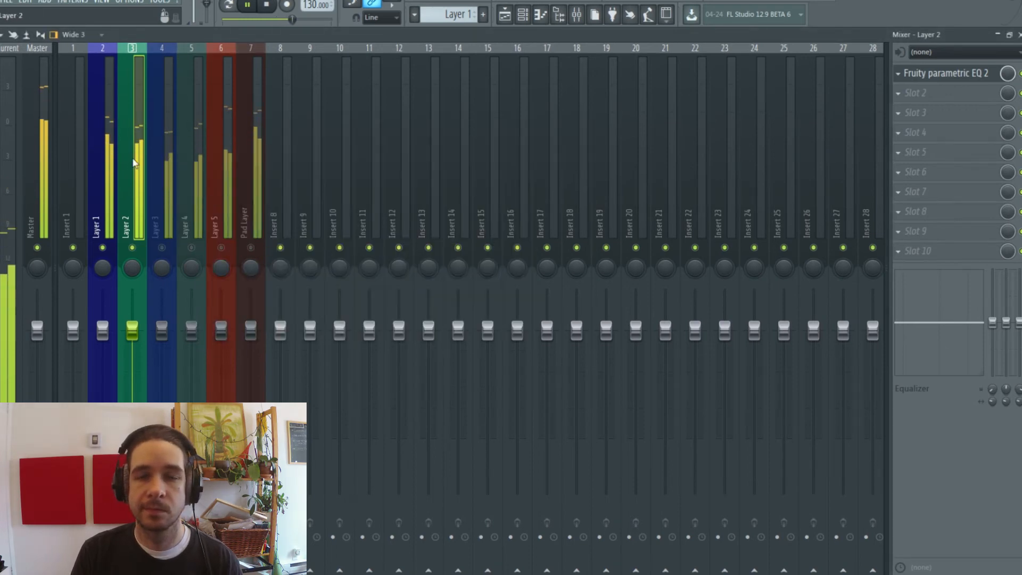
{"action": "left_click", "coordinate": [905, 74]}
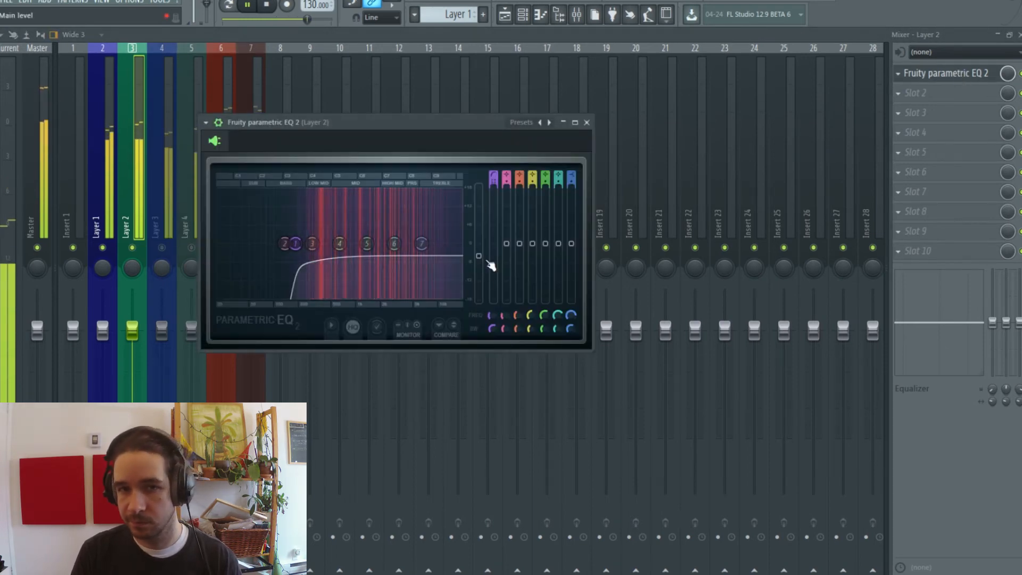
{"action": "left_click_drag", "start_coordinate": [394, 243], "coordinate": [374, 226]}
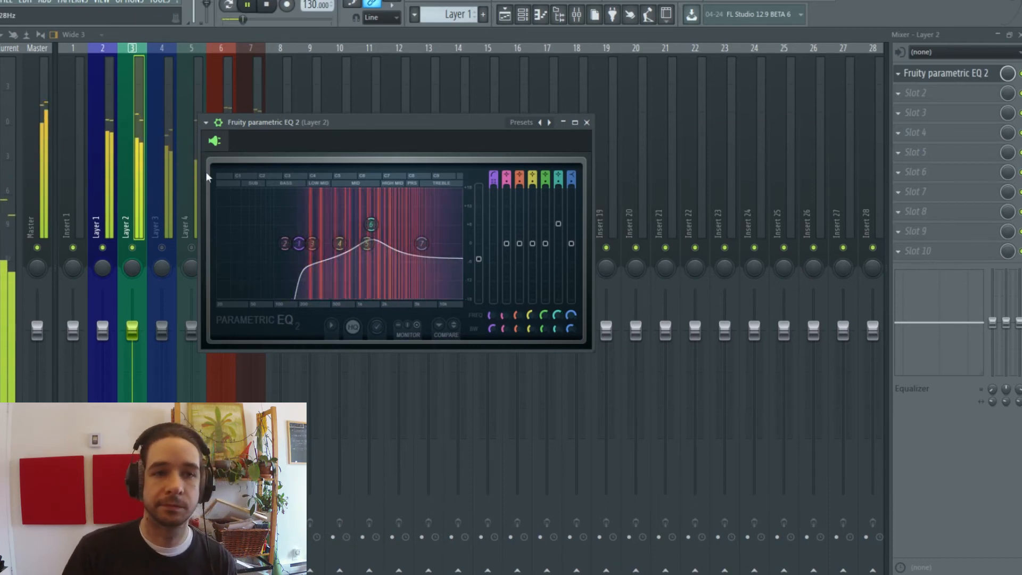
{"action": "key", "text": "Escape"}
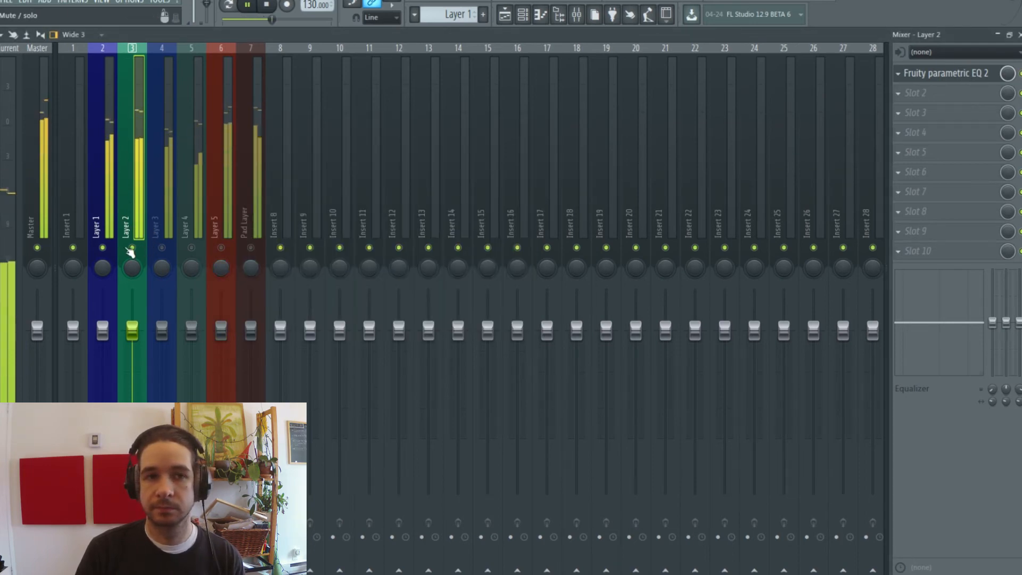
Unmute Layer 3 and add Fruity parametric EQ 2 to the first effect slot of its mixer track
{"action": "left_click", "coordinate": [162, 248]}
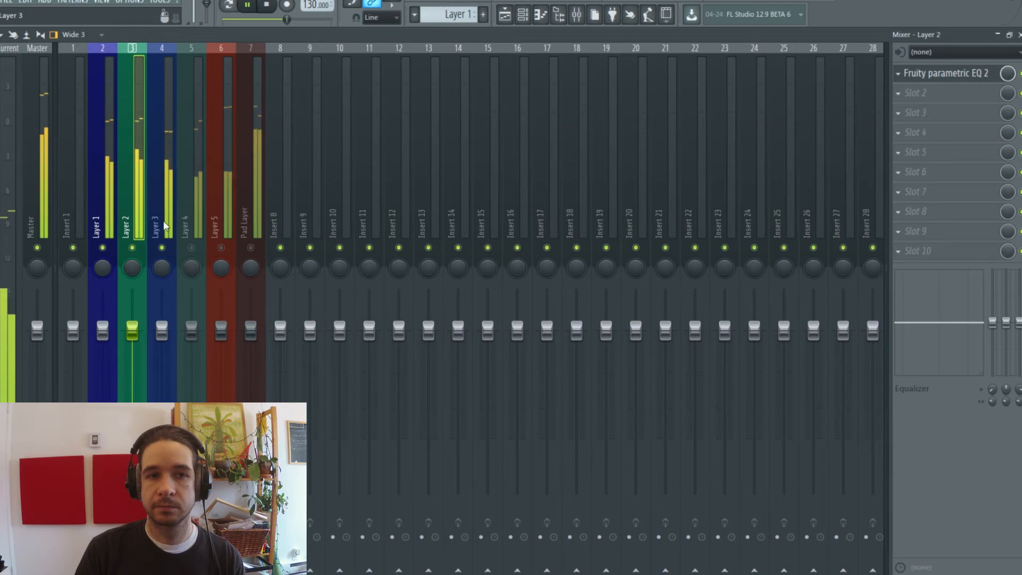
{"action": "left_click", "coordinate": [907, 77]}
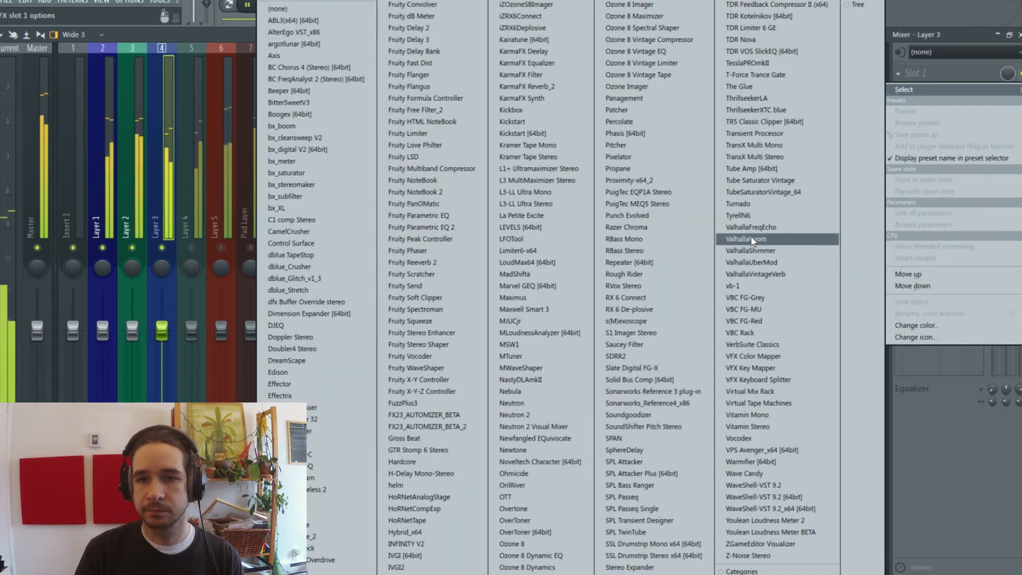
{"action": "left_click", "coordinate": [961, 71]}
{"action": "left_click", "coordinate": [902, 69]}
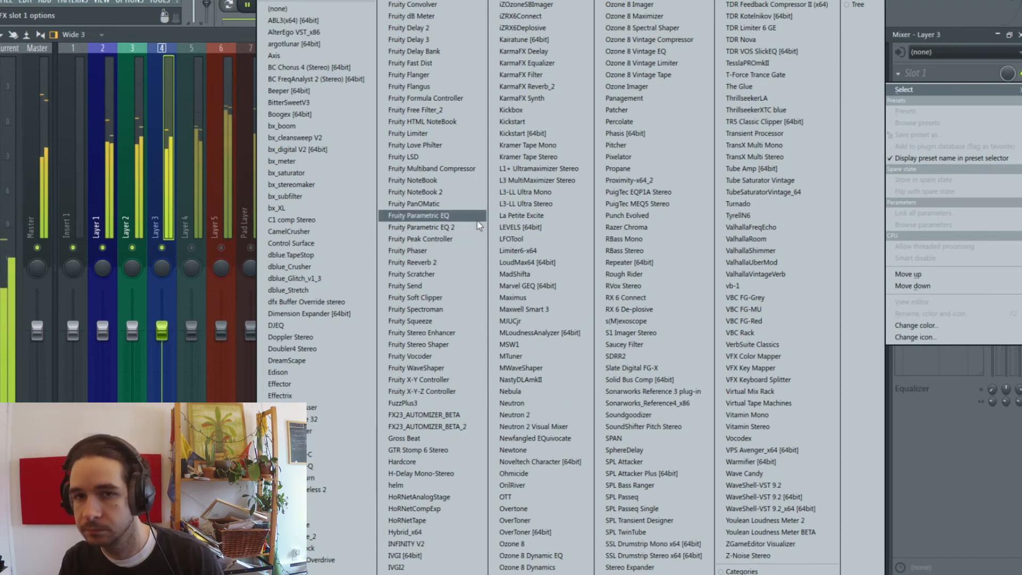
{"action": "left_click", "coordinate": [421, 227]}
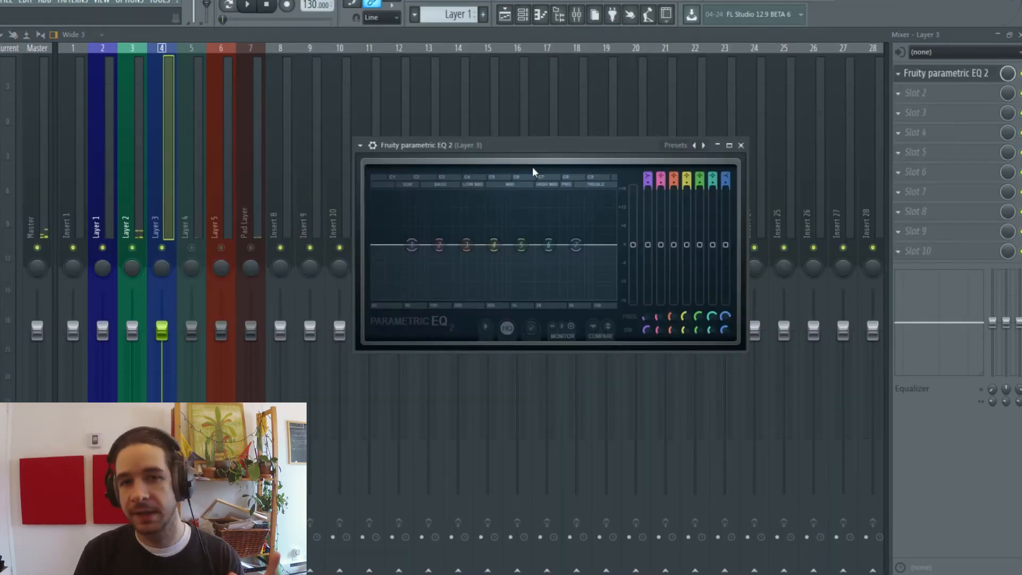
Load the HP preset in Layer 3's EQ and start playback to hear it
{"action": "left_click", "coordinate": [361, 146]}
{"action": "mouse_move", "coordinate": [383, 181]}
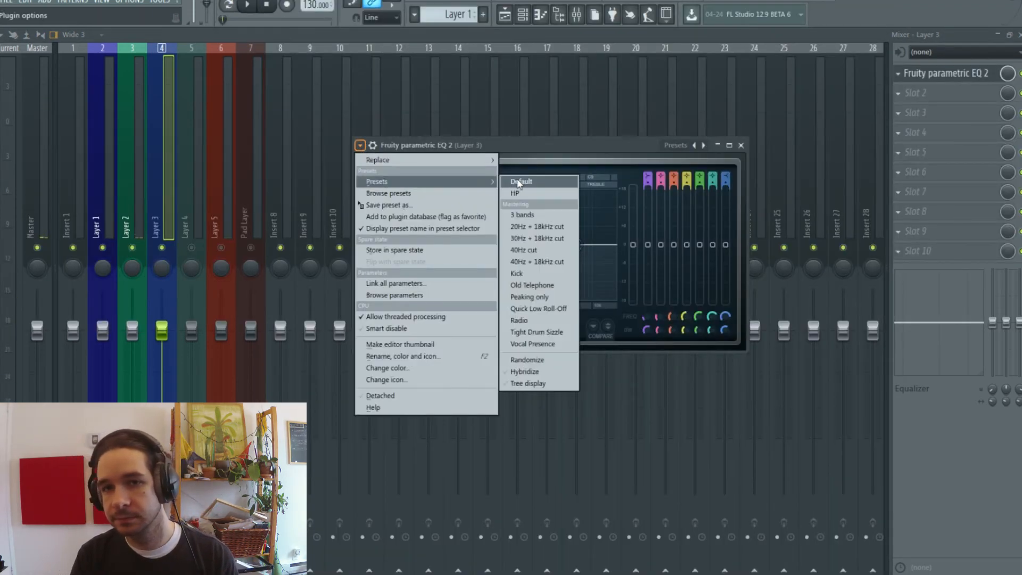
{"action": "left_click", "coordinate": [520, 197]}
{"action": "key", "text": "space"}
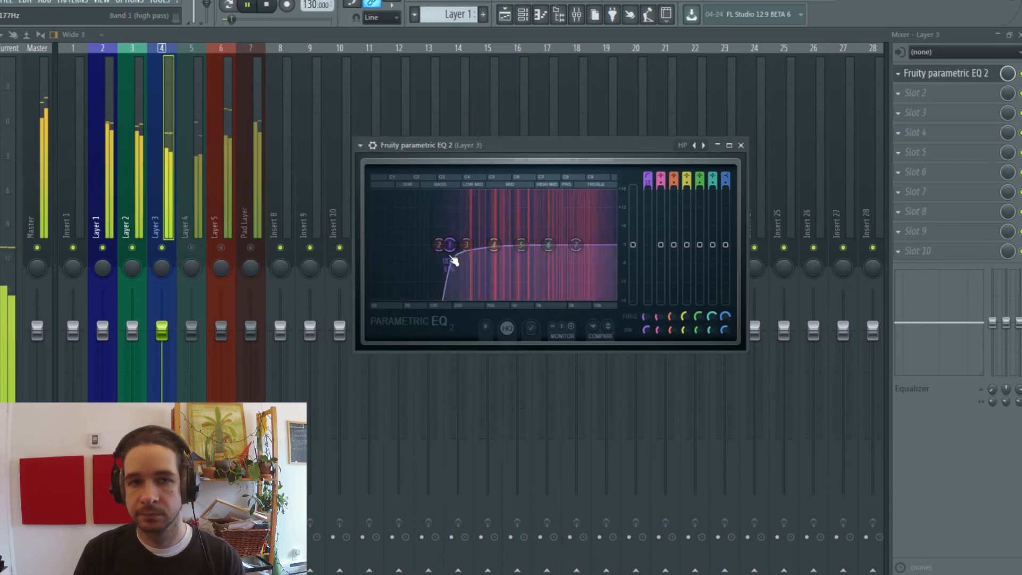
With Layer 3 soloed, shift its EQ high-pass to about 200 Hz and slightly boost band 5 near 1232 Hz
{"action": "right_click", "coordinate": [163, 248]}
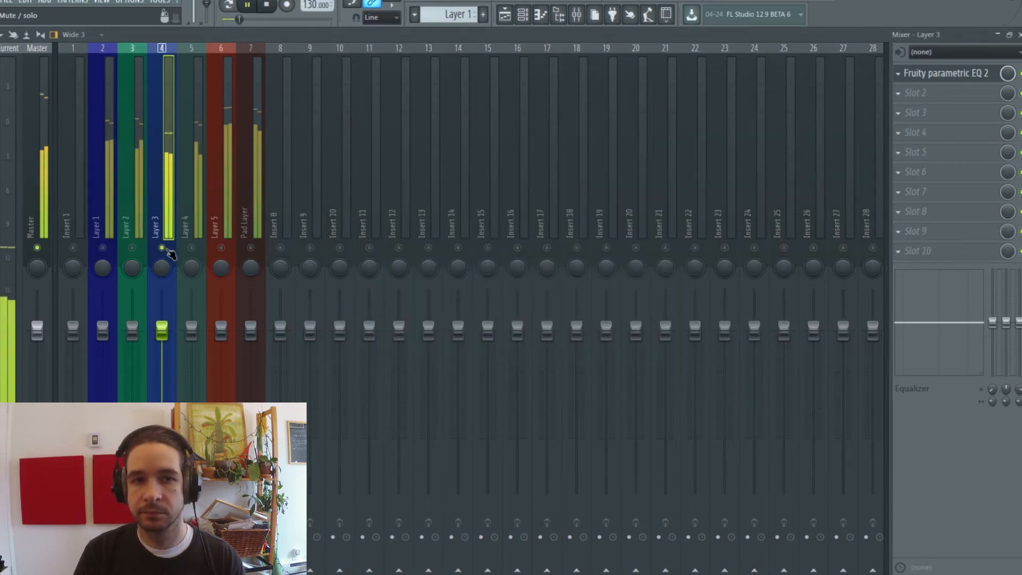
{"action": "left_click", "coordinate": [961, 73]}
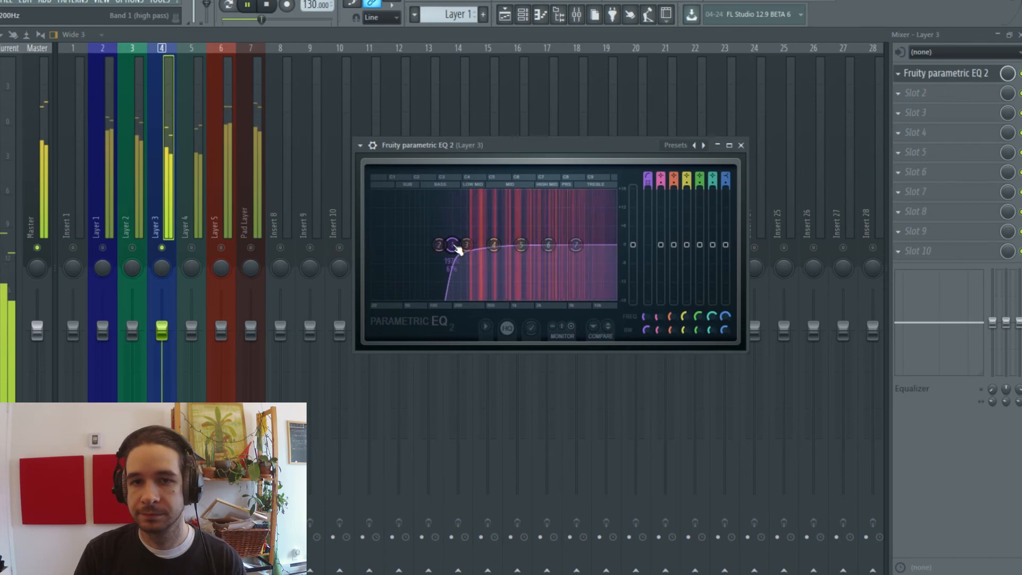
{"action": "mouse_move", "coordinate": [521, 245]}
{"action": "left_mouse_down"}
{"action": "mouse_move", "coordinate": [545, 246]}
{"action": "mouse_move", "coordinate": [523, 253]}
{"action": "left_mouse_up"}
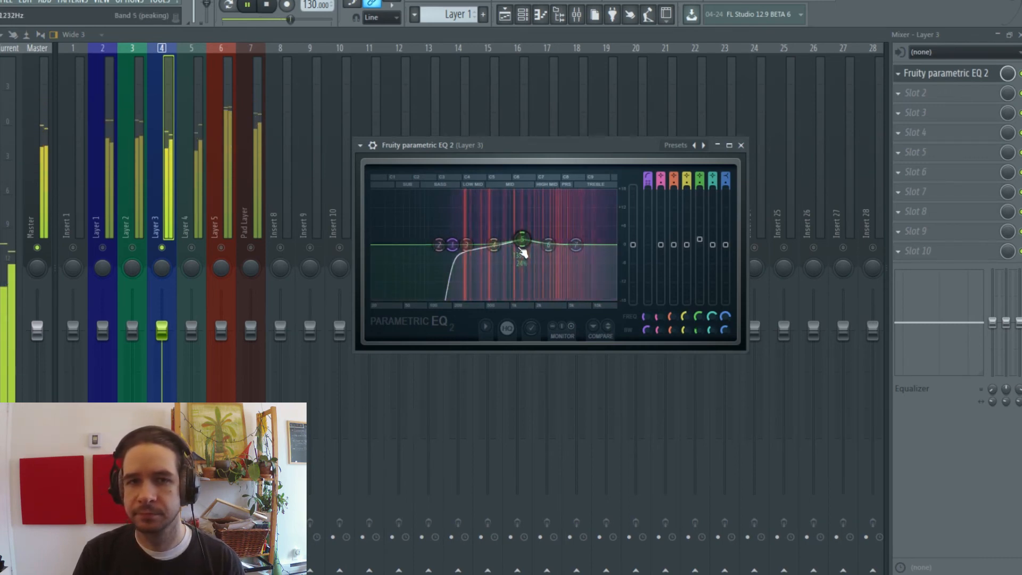
{"action": "key", "text": "space"}
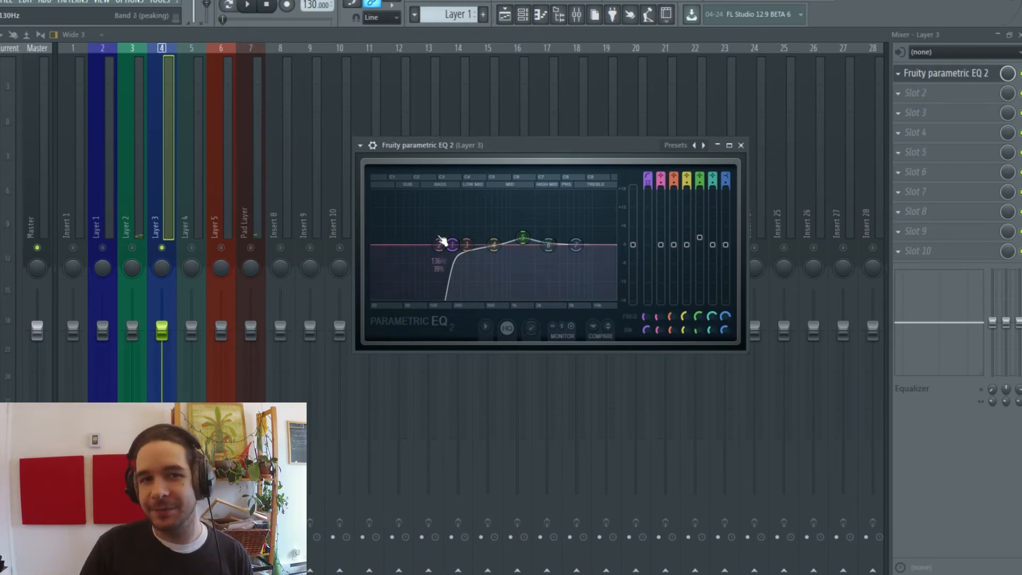
Unmute Layers 2 and 1 and compare the playing mix with Layer 3 muted and unmuted
{"action": "left_click", "coordinate": [131, 247]}
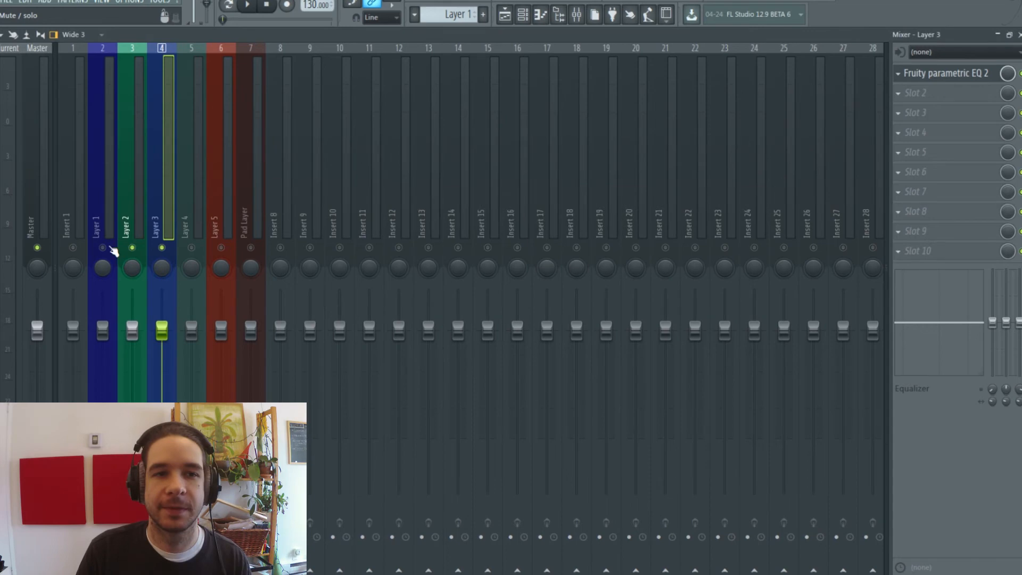
{"action": "left_click", "coordinate": [103, 248]}
{"action": "key", "text": "space"}
{"action": "left_click", "coordinate": [163, 248]}
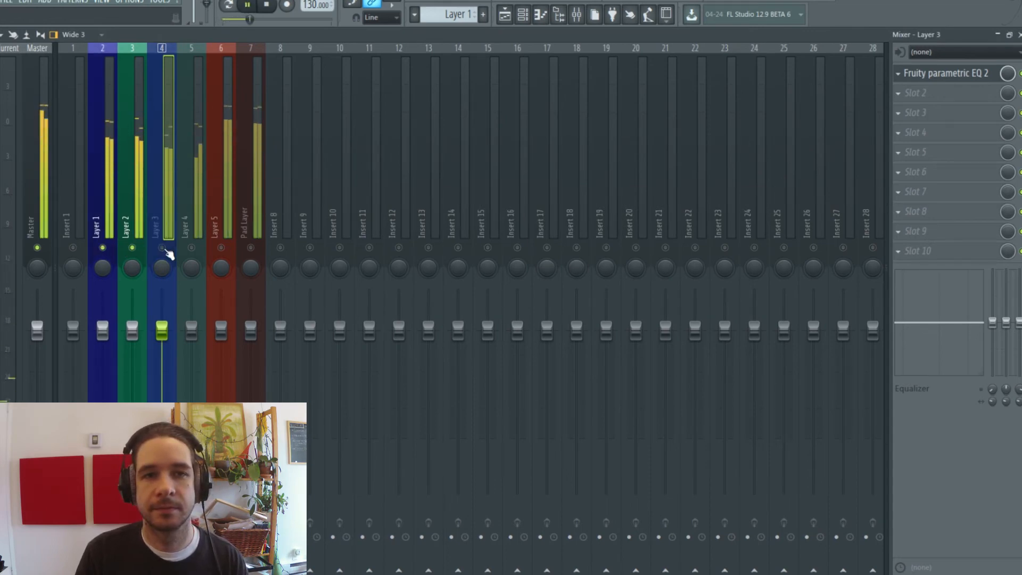
{"action": "left_click", "coordinate": [163, 248]}
{"action": "key", "text": "space"}
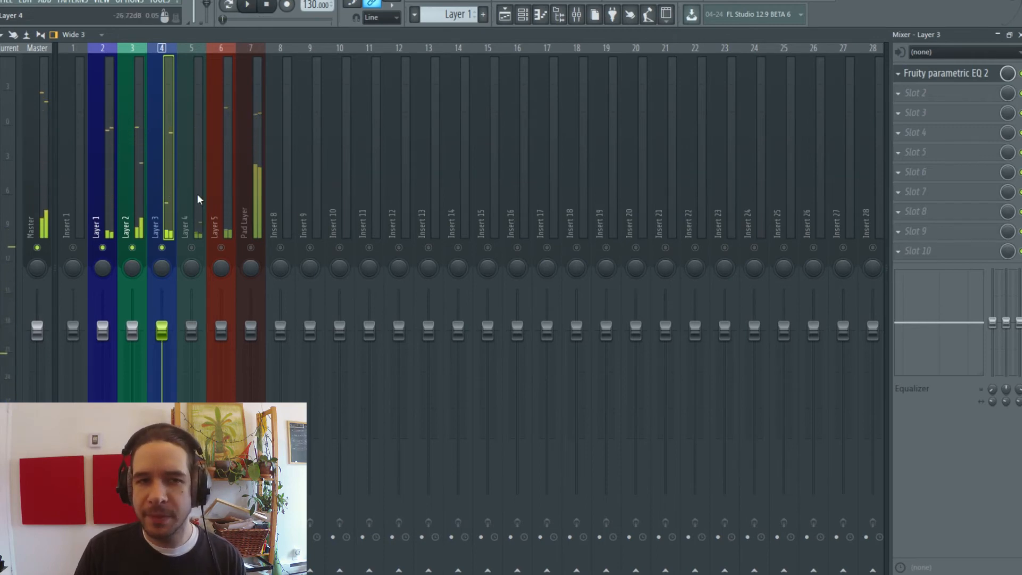
Slightly lower the main level of Layer 3's EQ while playing it together with Layers 1 and 2
{"action": "left_click", "coordinate": [952, 75]}
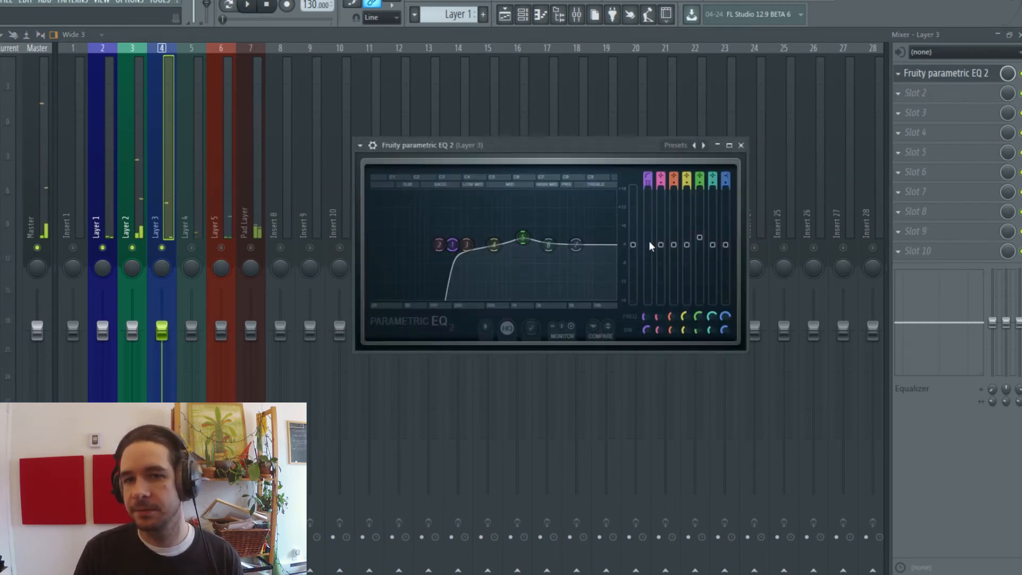
{"action": "key", "text": "space"}
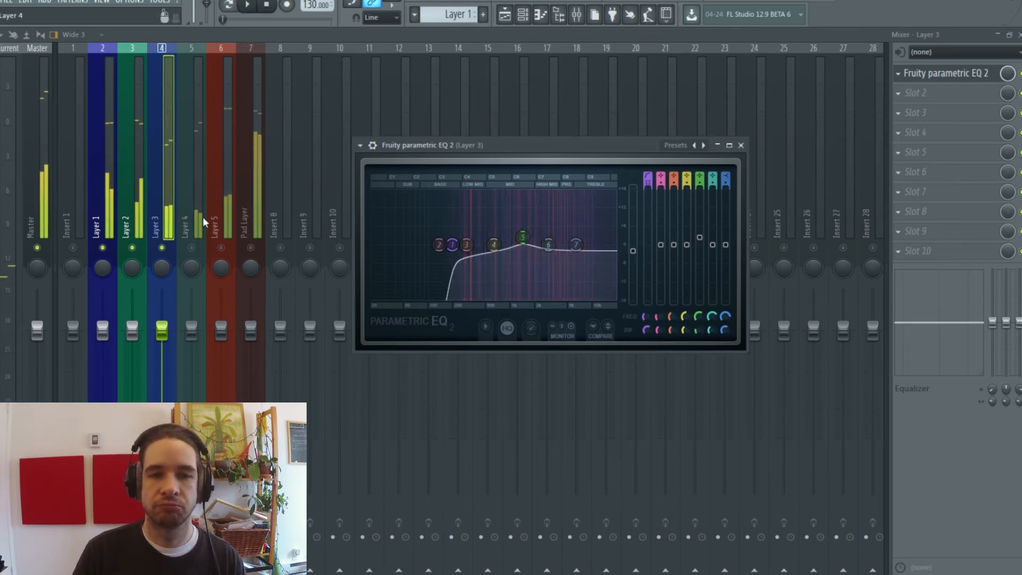
{"action": "key", "text": "space"}
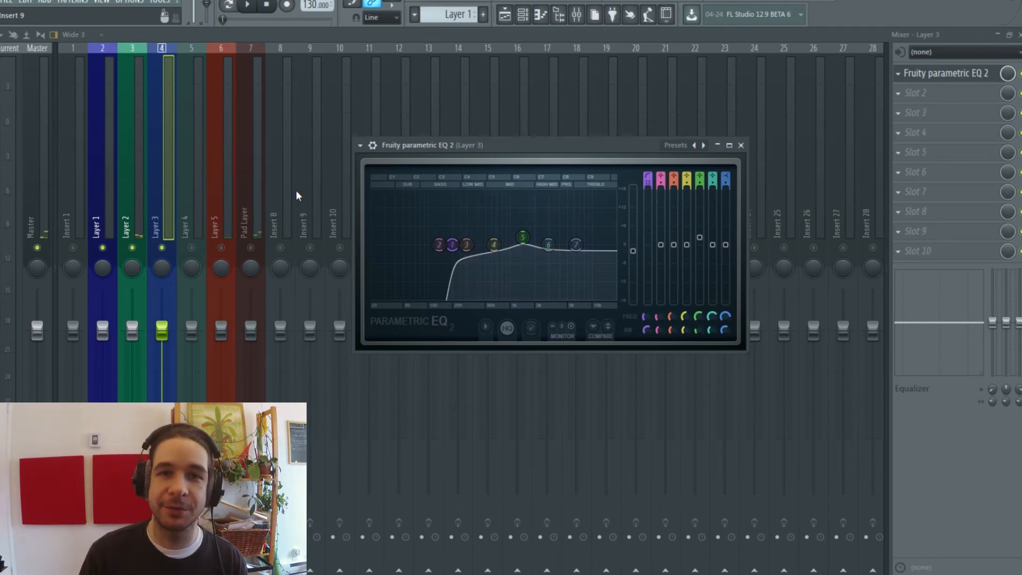
Unmute Layer 4, start playback, and add Fruity parametric EQ 2 to the first effect slot of its mixer track
{"action": "left_click", "coordinate": [197, 250]}
{"action": "key", "text": "space"}
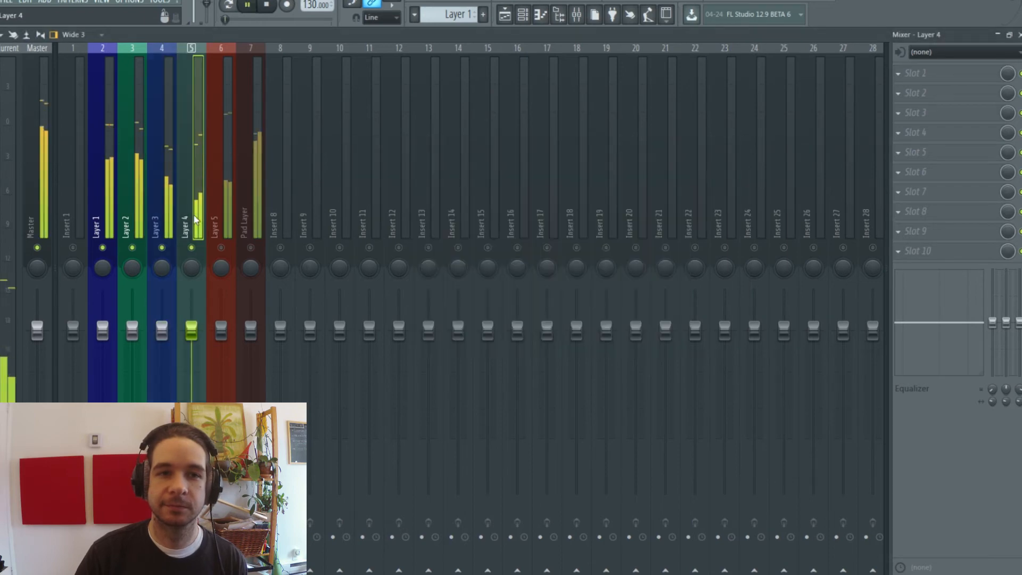
{"action": "left_click", "coordinate": [908, 73]}
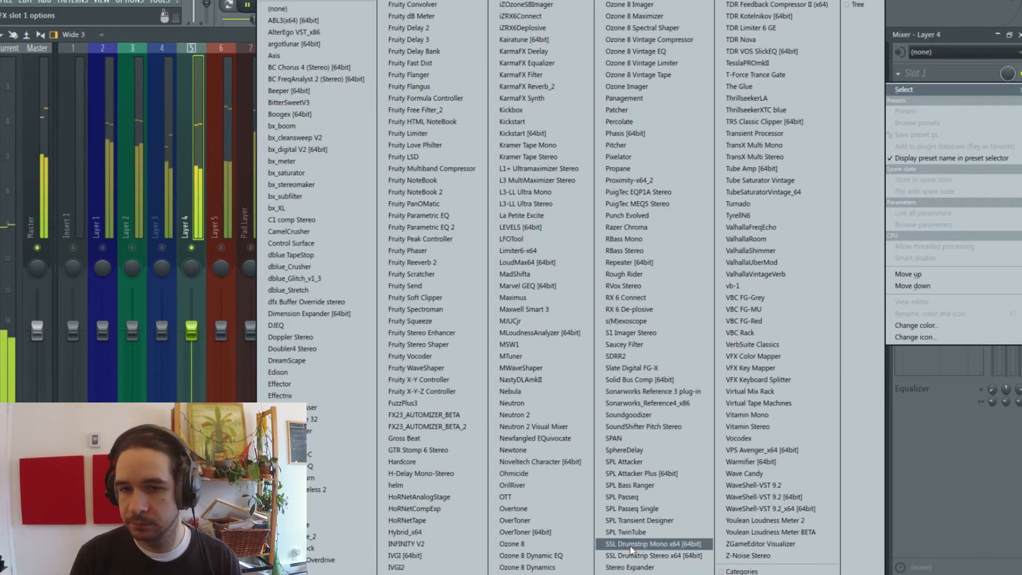
{"action": "left_click", "coordinate": [466, 227]}
Load the HP preset in Layer 4's EQ, raise its high-pass into the low mids, and slightly boost band 7 in the high mids
{"action": "left_click", "coordinate": [68, 156]}
{"action": "mouse_move", "coordinate": [171, 193]}
{"action": "left_click", "coordinate": [229, 204]}
{"action": "left_click_drag", "start_coordinate": [158, 256], "coordinate": [181, 257]}
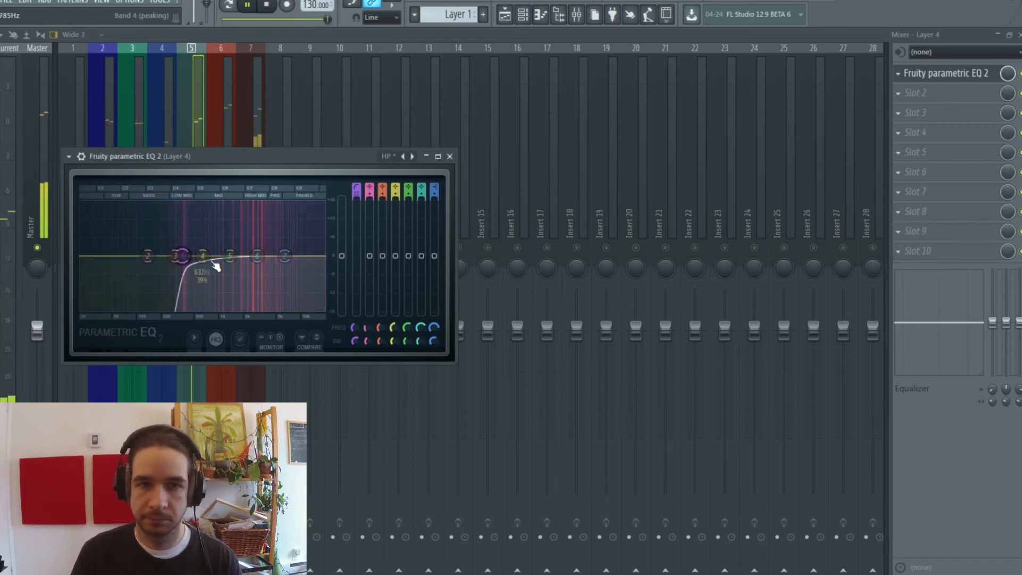
{"action": "mouse_move", "coordinate": [283, 261]}
{"action": "left_mouse_down"}
{"action": "mouse_move", "coordinate": [268, 239]}
{"action": "mouse_move", "coordinate": [267, 249]}
{"action": "left_mouse_up"}
{"action": "left_click", "coordinate": [205, 141]}
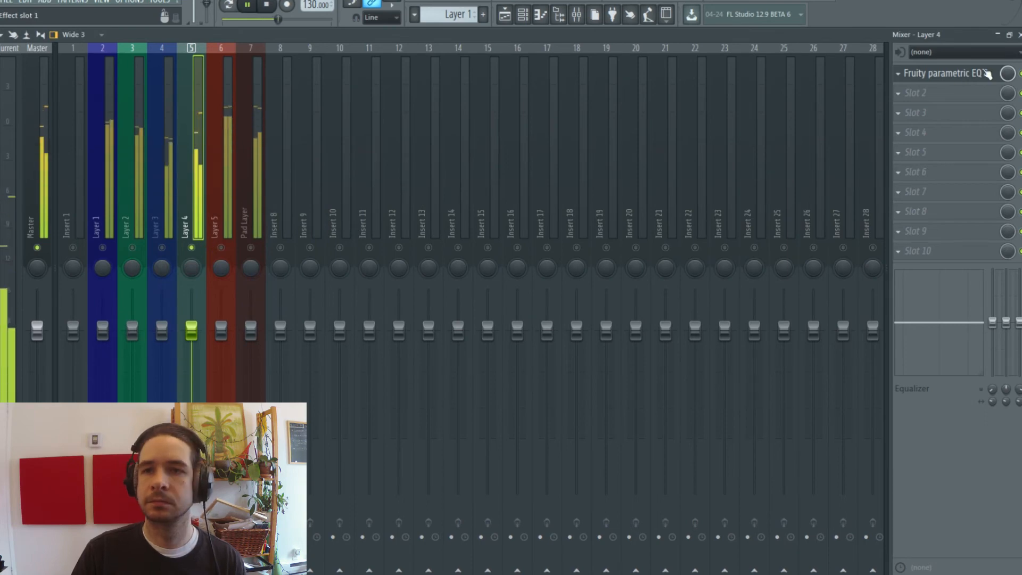
Lower the main level of Layer 4's EQ to about -4.1 dB
{"action": "left_click", "coordinate": [970, 75]}
{"action": "left_click_drag", "start_coordinate": [342, 255], "coordinate": [342, 269]}
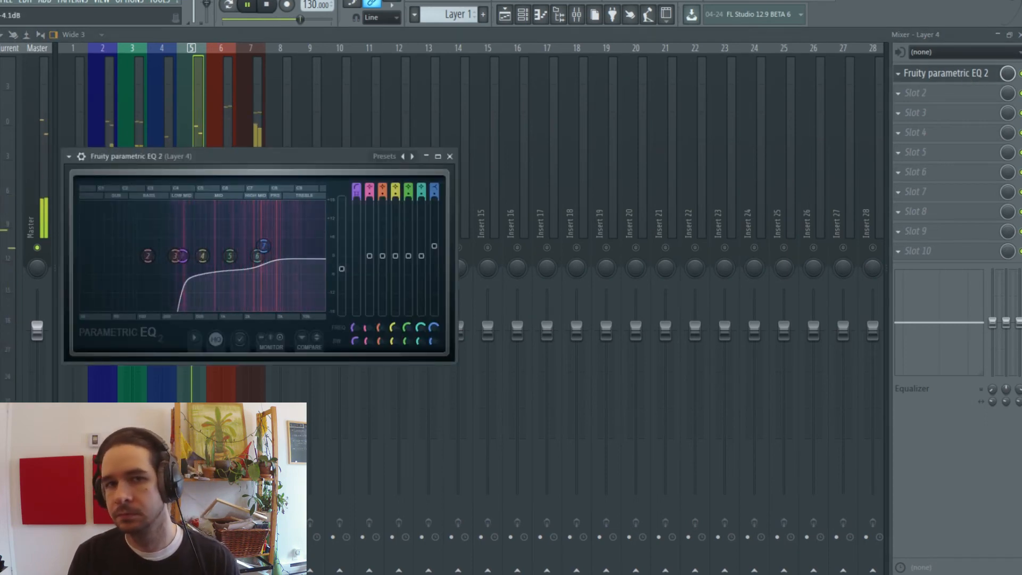
{"action": "left_click", "coordinate": [203, 134]}
Unmute Layers 3, 2 and 1 to hear Layer 4 in the mix, and stop playback
{"action": "left_click", "coordinate": [162, 247]}
{"action": "left_click", "coordinate": [132, 247]}
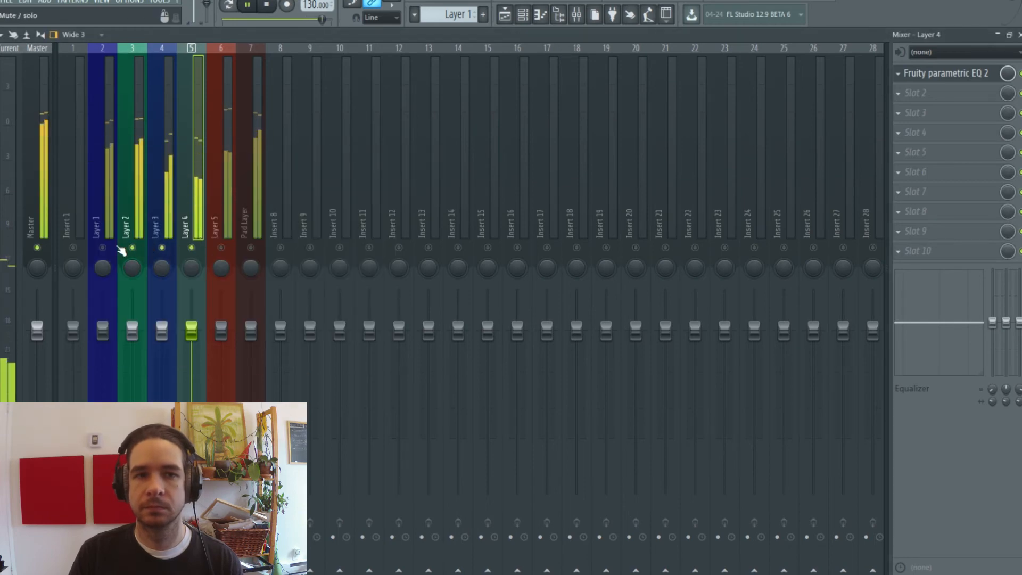
{"action": "left_click", "coordinate": [102, 248]}
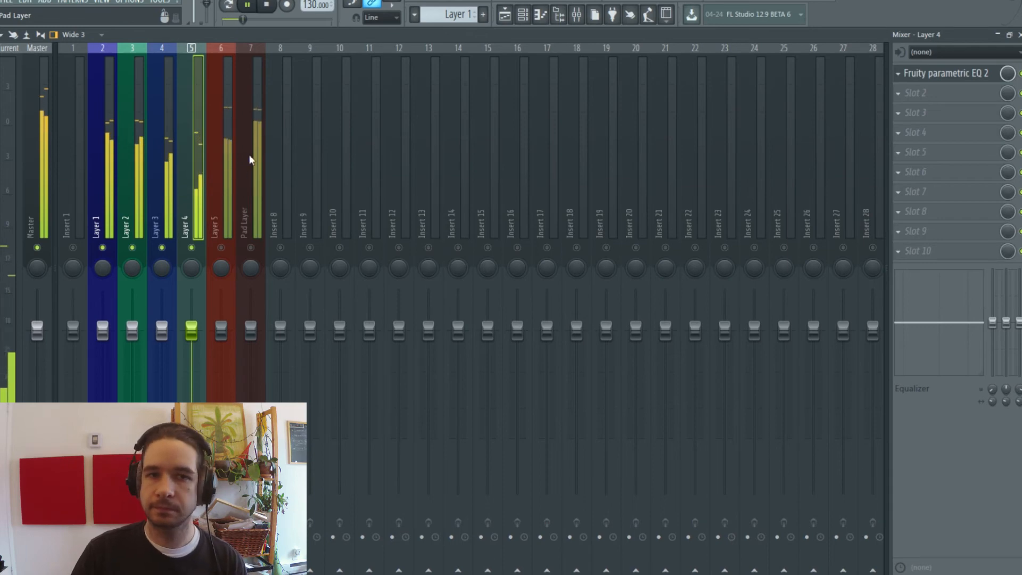
{"action": "key", "text": "space"}
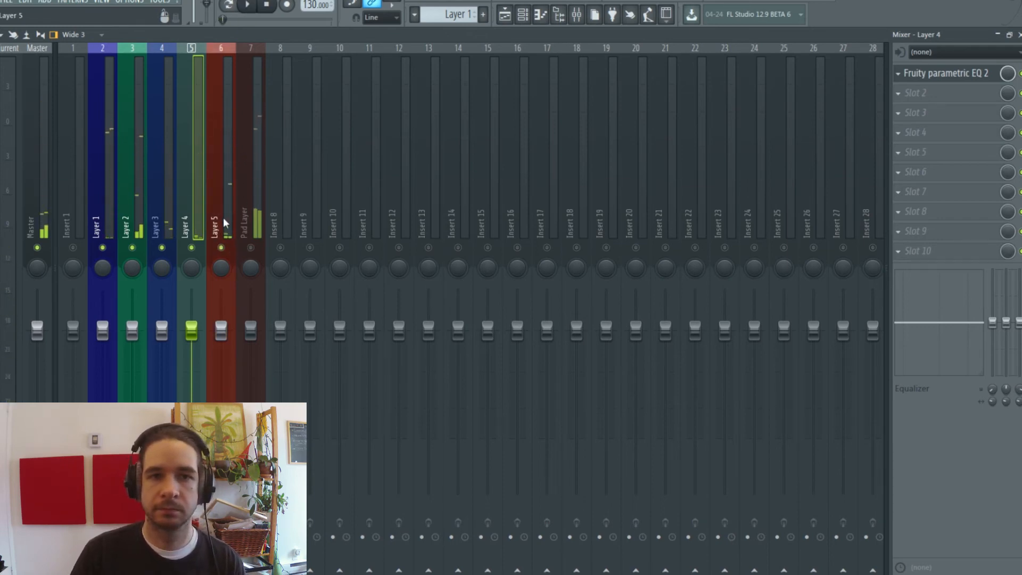
Solo Layer 5 and add Fruity parametric EQ 2 to the first effect slot of its mixer track
{"action": "left_click", "coordinate": [224, 222]}
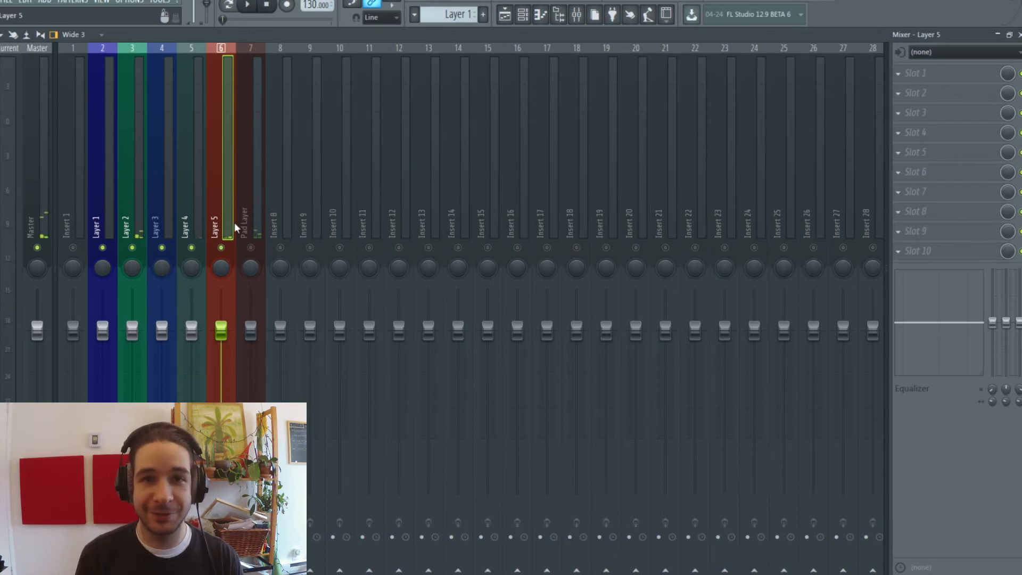
{"action": "right_click", "coordinate": [220, 248]}
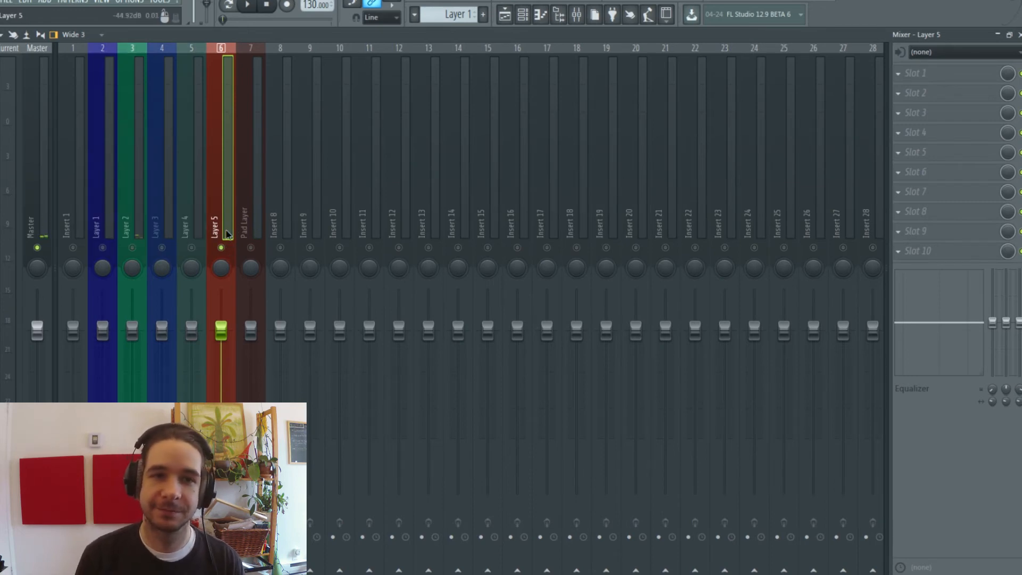
{"action": "key", "text": "space"}
{"action": "left_click", "coordinate": [946, 79]}
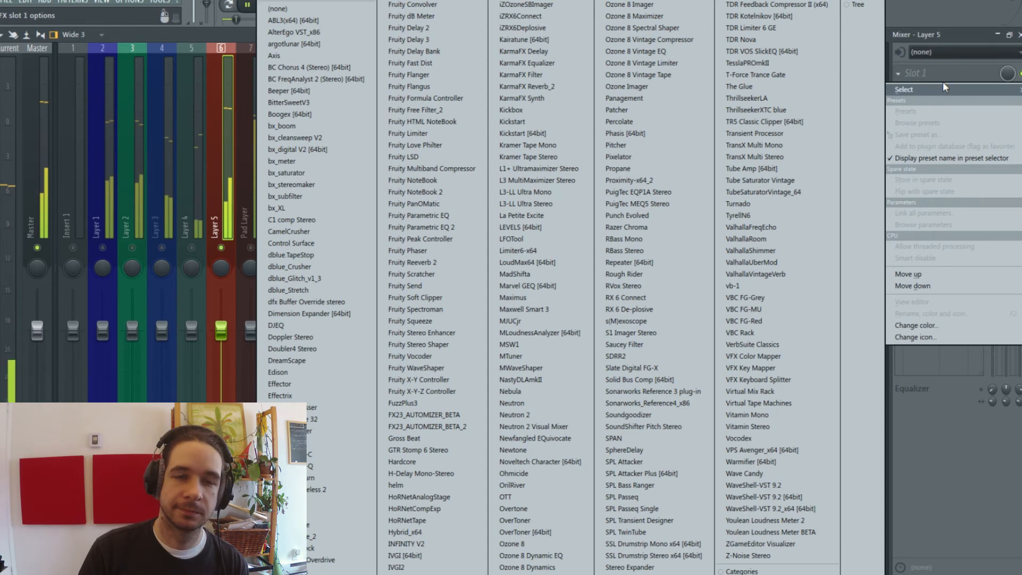
{"action": "left_click", "coordinate": [952, 74]}
{"action": "key", "text": "space"}
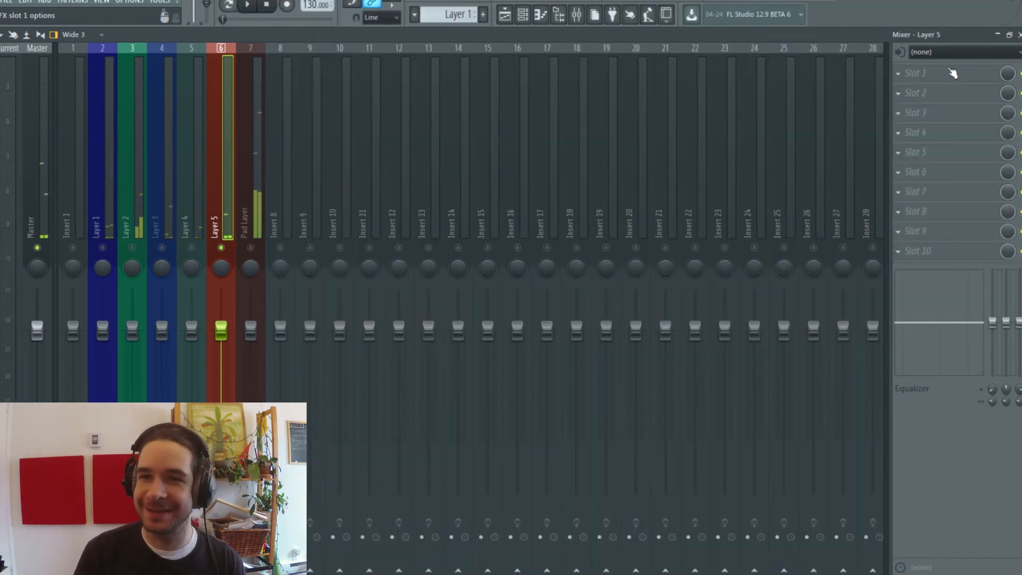
{"action": "left_click", "coordinate": [952, 73]}
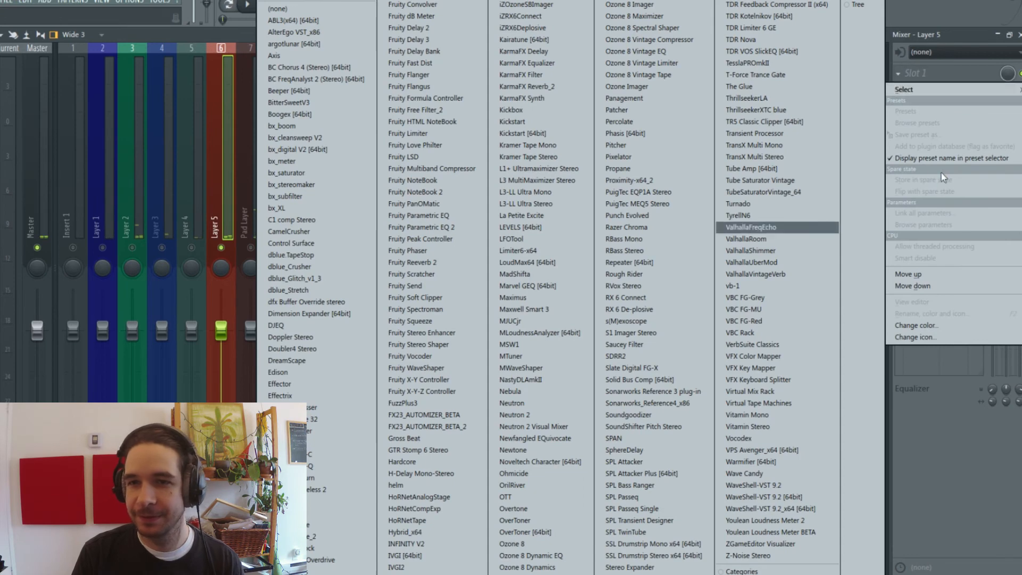
{"action": "left_click", "coordinate": [463, 227]}
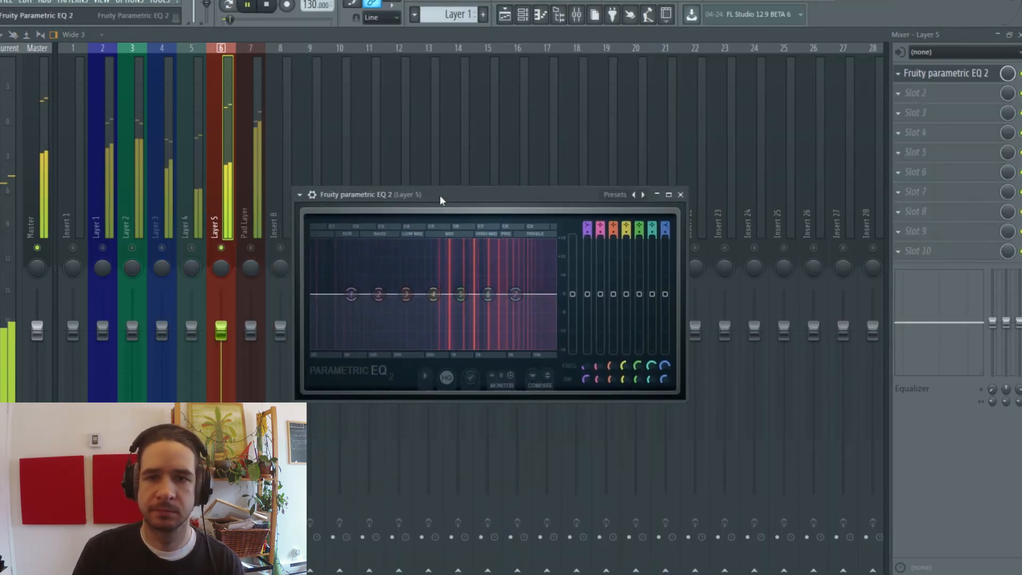
Load the HP preset in Layer 5's EQ, move its high-pass up to the low mids, and lower the main level slightly
{"action": "left_click", "coordinate": [300, 195]}
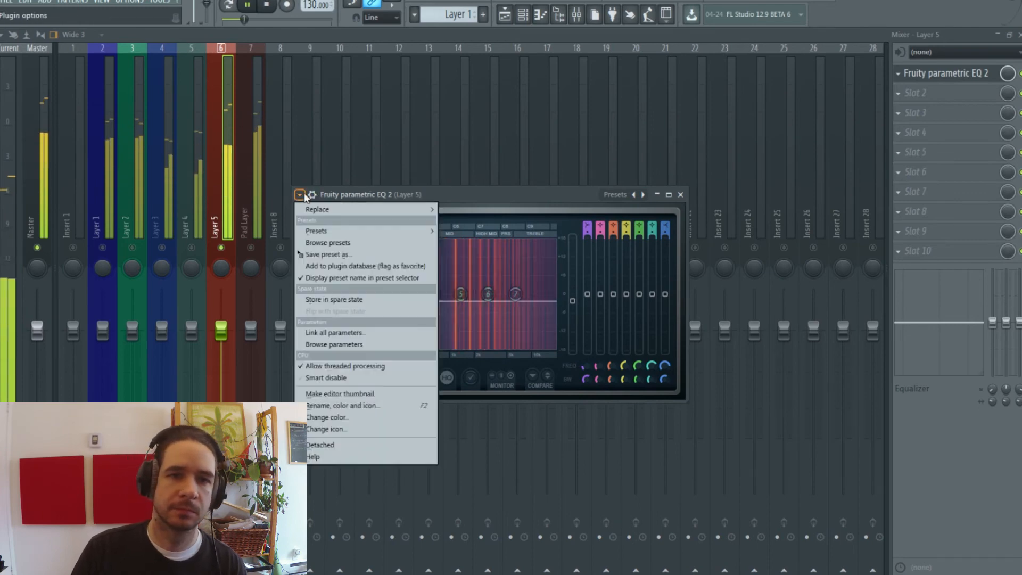
{"action": "mouse_move", "coordinate": [373, 231]}
{"action": "left_click", "coordinate": [494, 251]}
{"action": "left_click_drag", "start_coordinate": [577, 292], "coordinate": [578, 299]}
{"action": "left_click_drag", "start_coordinate": [388, 292], "coordinate": [403, 294]}
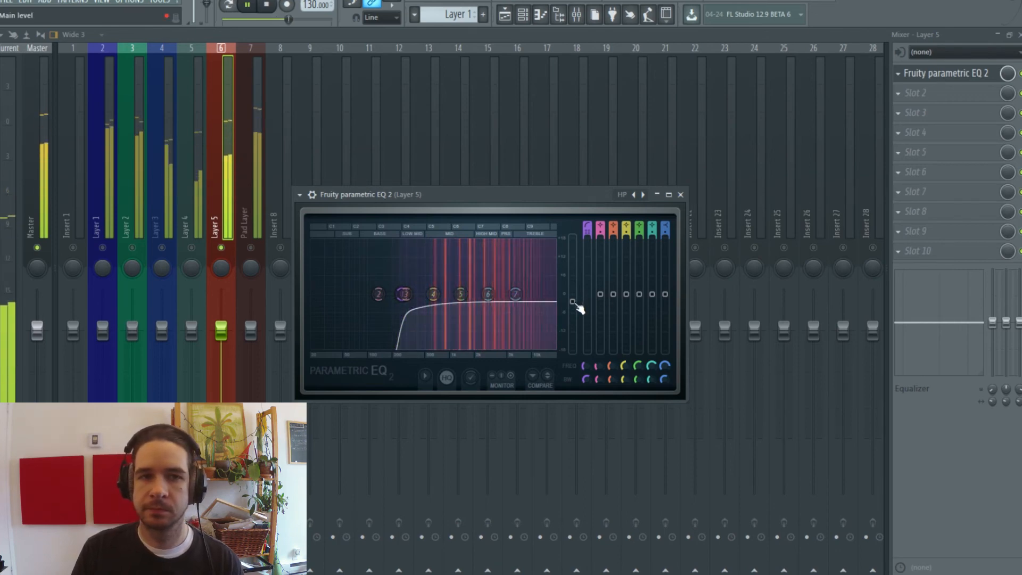
{"action": "left_click_drag", "start_coordinate": [573, 303], "coordinate": [573, 307]}
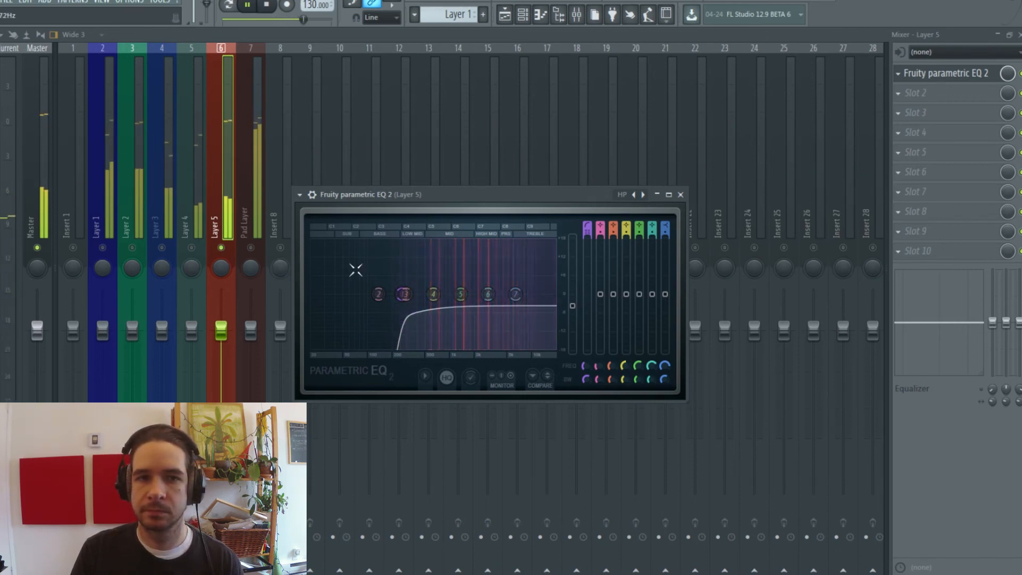
Unmute Layers 4, 3, 2 and 1 to hear Layer 5 in the full lead mix
{"action": "left_click", "coordinate": [192, 247]}
{"action": "left_click", "coordinate": [162, 248]}
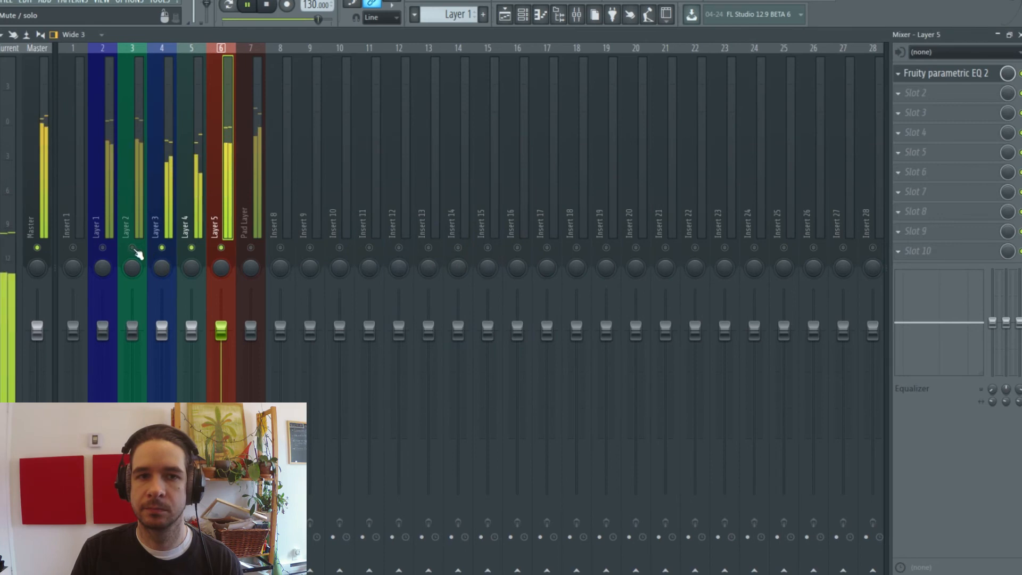
{"action": "left_click", "coordinate": [132, 248]}
{"action": "left_click", "coordinate": [103, 247]}
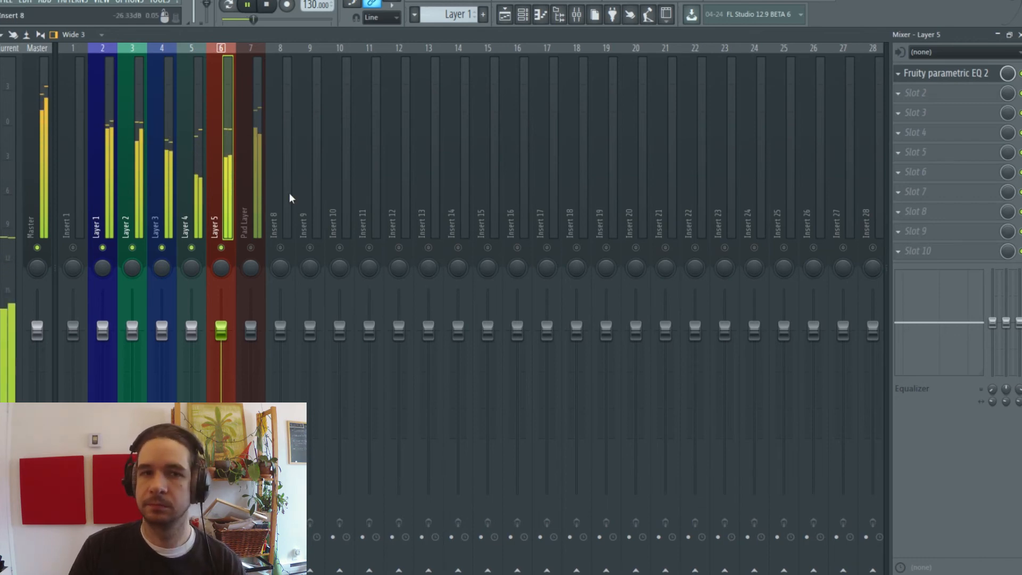
Solo Layer 5 again, reopen its EQ, and play the layer by itself
{"action": "right_click", "coordinate": [230, 248]}
{"action": "key", "text": "space"}
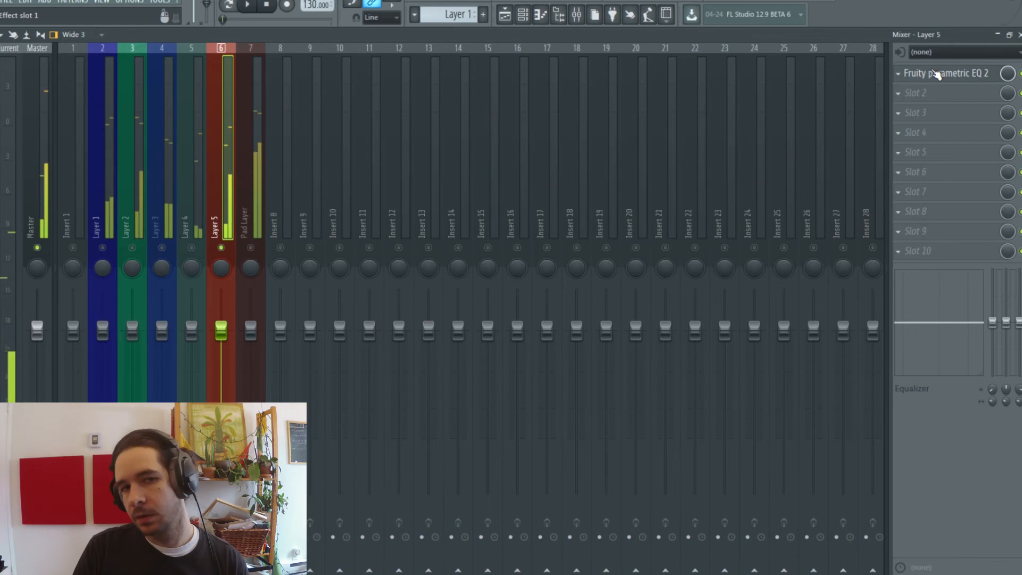
{"action": "left_click", "coordinate": [937, 74]}
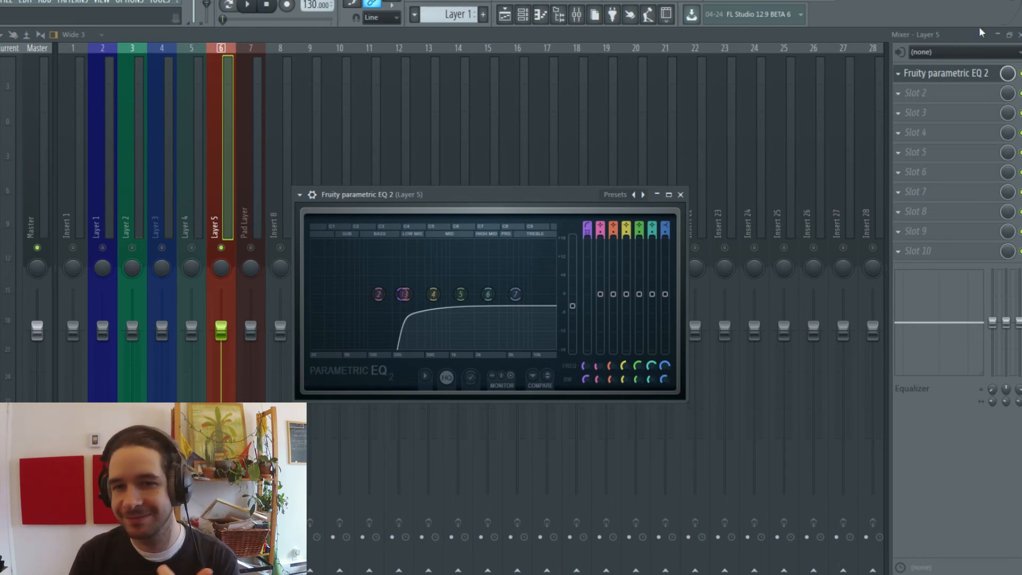
{"action": "key", "text": "space"}
Sweep a narrow band 5 boost through Layer 5's EQ, and settle on a wide boost of about 5 dB near 2405 Hz
{"action": "mouse_move", "coordinate": [460, 294]}
{"action": "left_mouse_down"}
{"action": "mouse_move", "coordinate": [477, 274]}
{"action": "mouse_move", "coordinate": [463, 275]}
{"action": "left_mouse_up"}
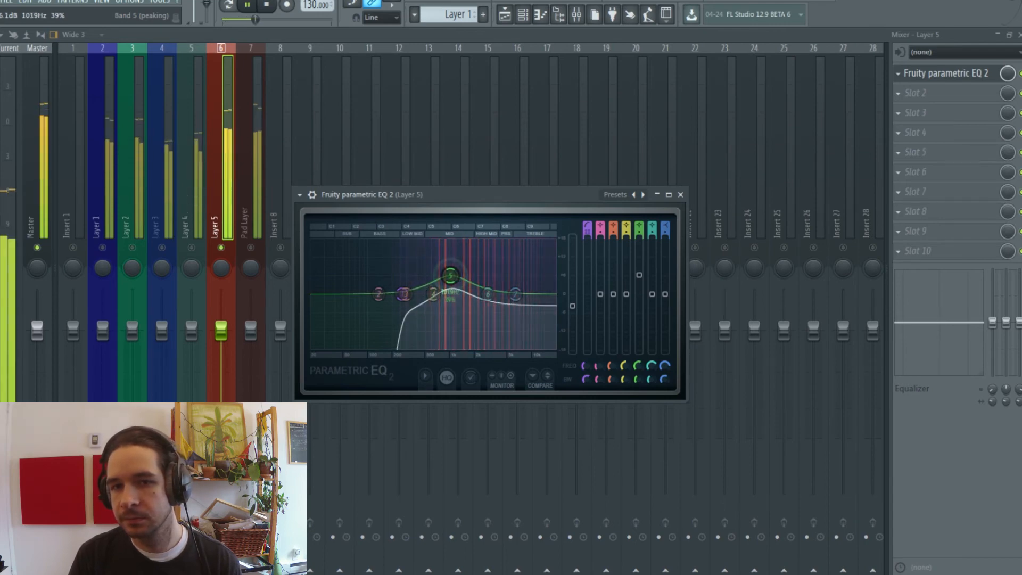
{"action": "scroll", "coordinate": [451, 276], "scroll_direction": "down", "scroll_amount": 5}
{"action": "left_click_drag", "start_coordinate": [451, 276], "coordinate": [454, 243]}
{"action": "scroll", "coordinate": [455, 258], "scroll_direction": "down", "scroll_amount": 5}
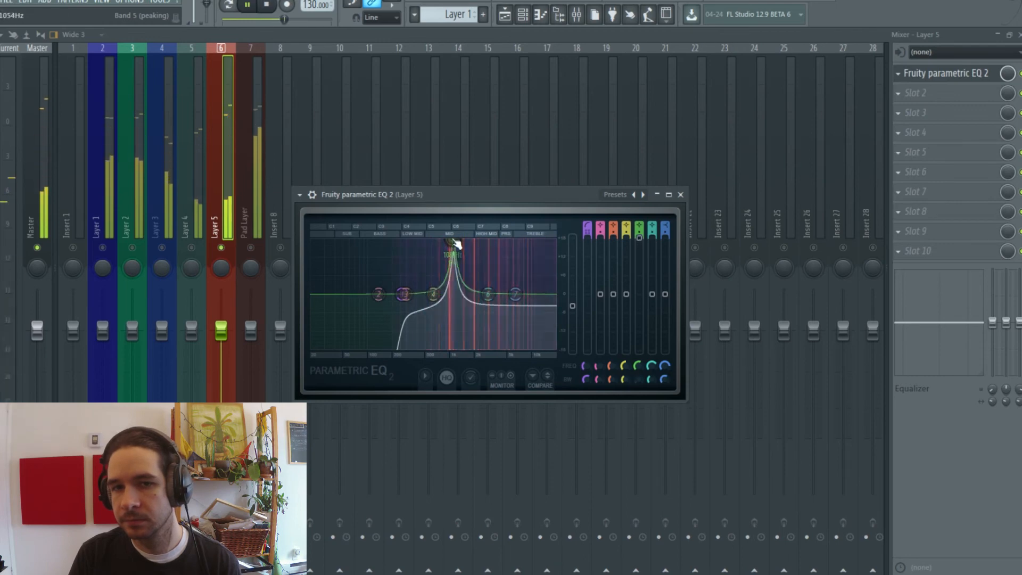
{"action": "scroll", "coordinate": [453, 243], "scroll_direction": "up", "scroll_amount": 5}
{"action": "left_click_drag", "start_coordinate": [452, 243], "coordinate": [481, 279]}
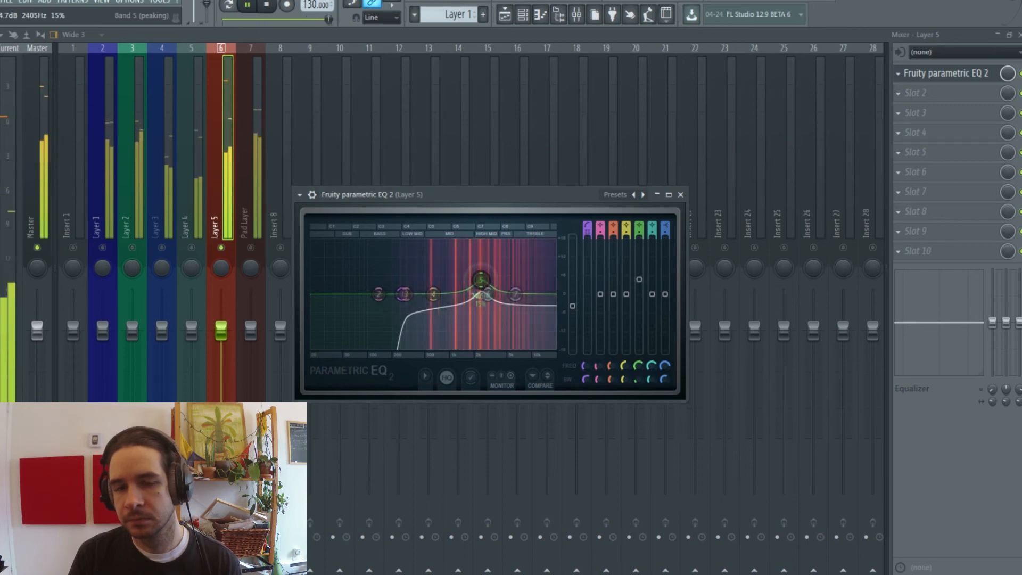
{"action": "scroll", "coordinate": [484, 283], "scroll_direction": "up", "scroll_amount": 5}
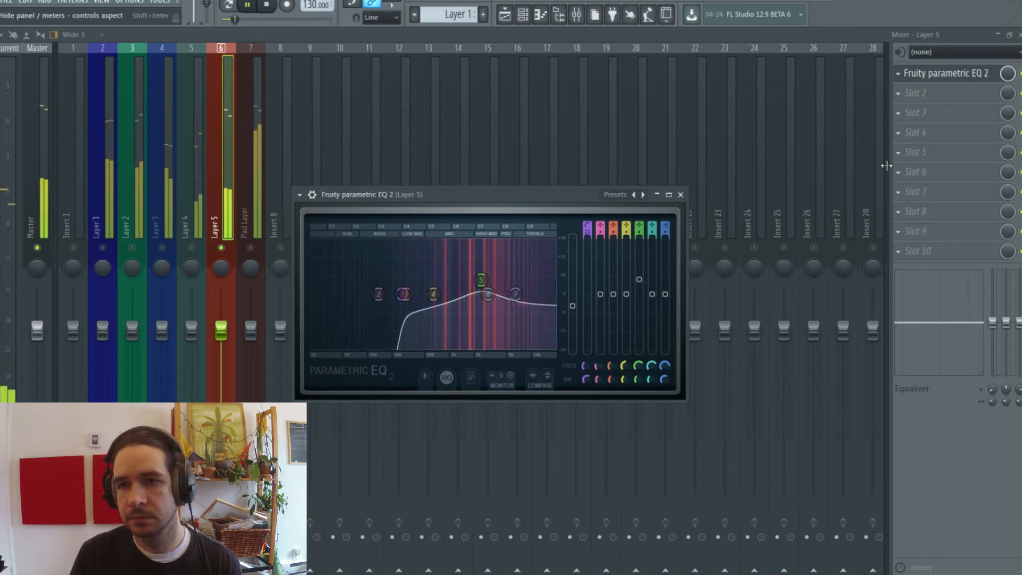
Toggle Layer 5's EQ for comparison and unmute all mixer tracks so every layer and the pad play together
{"action": "left_click", "coordinate": [1021, 74]}
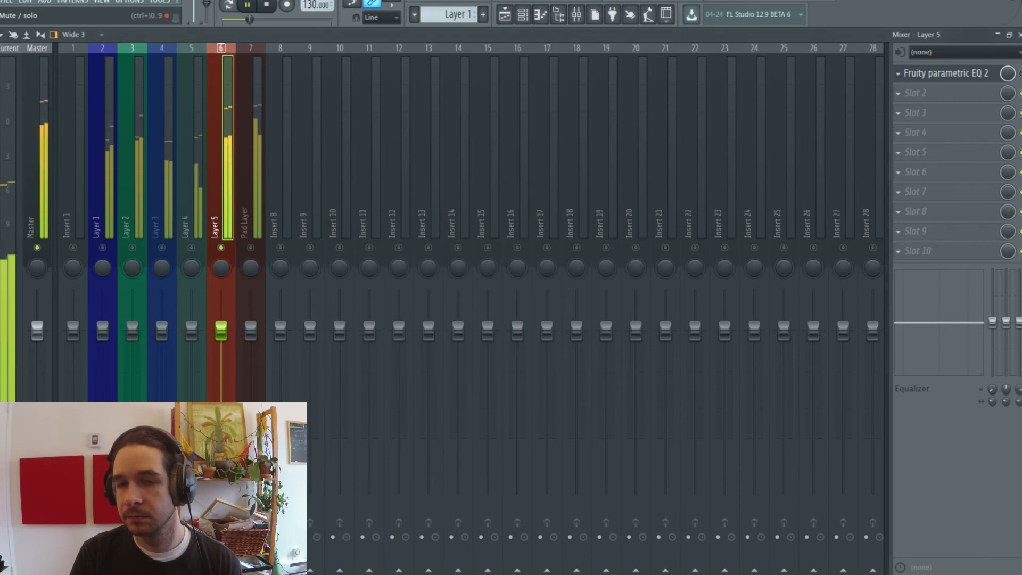
{"action": "left_click", "coordinate": [251, 248]}
{"action": "right_click", "coordinate": [251, 248]}
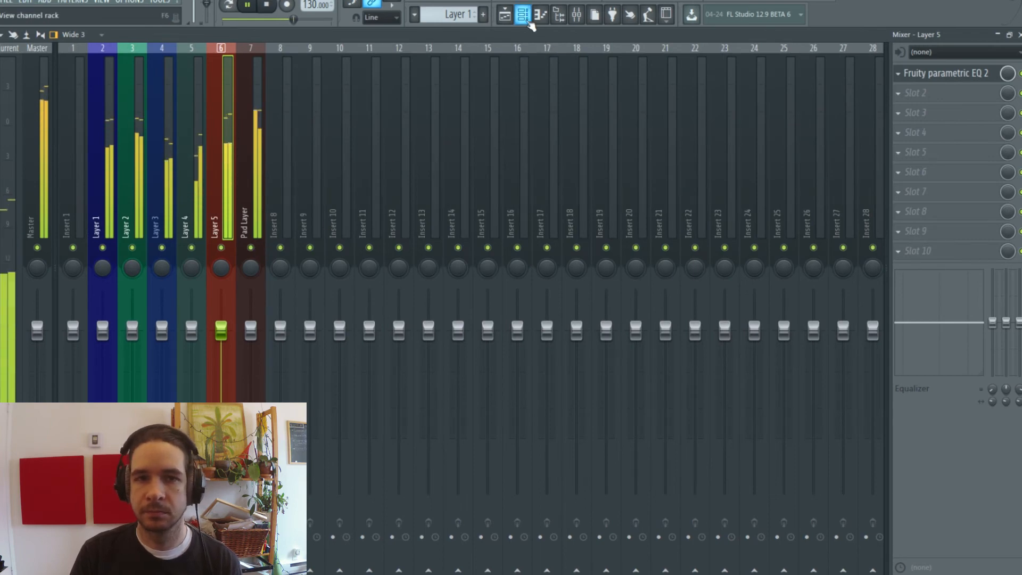
Add Fruity parametric EQ 2 to the Pad Layer's first effect slot and slightly lower its main level
{"action": "left_click", "coordinate": [263, 161]}
{"action": "left_click", "coordinate": [897, 72]}
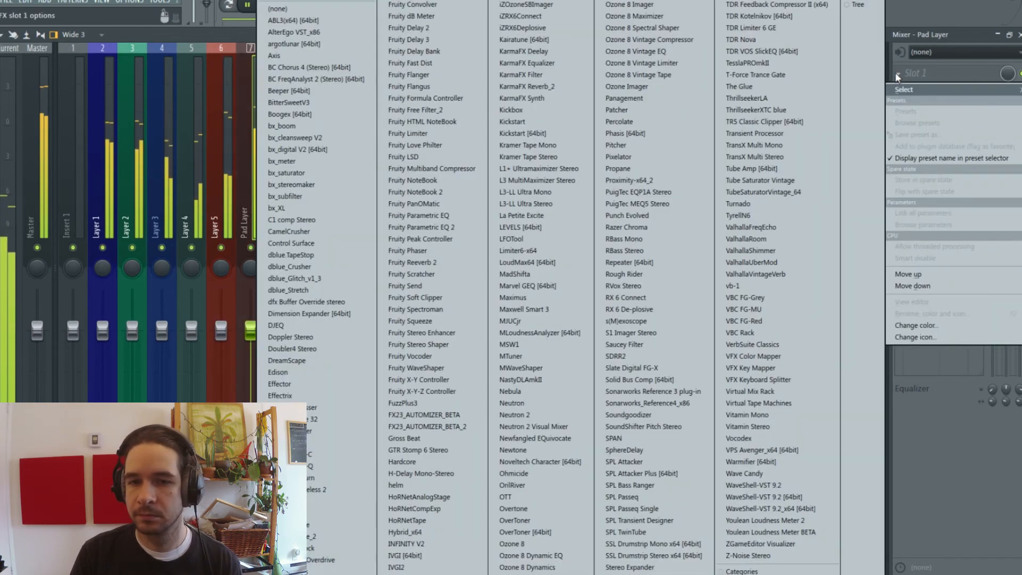
{"action": "left_click", "coordinate": [471, 226]}
{"action": "left_click_drag", "start_coordinate": [276, 91], "coordinate": [704, 194]}
{"action": "left_click_drag", "start_coordinate": [706, 294], "coordinate": [712, 302]}
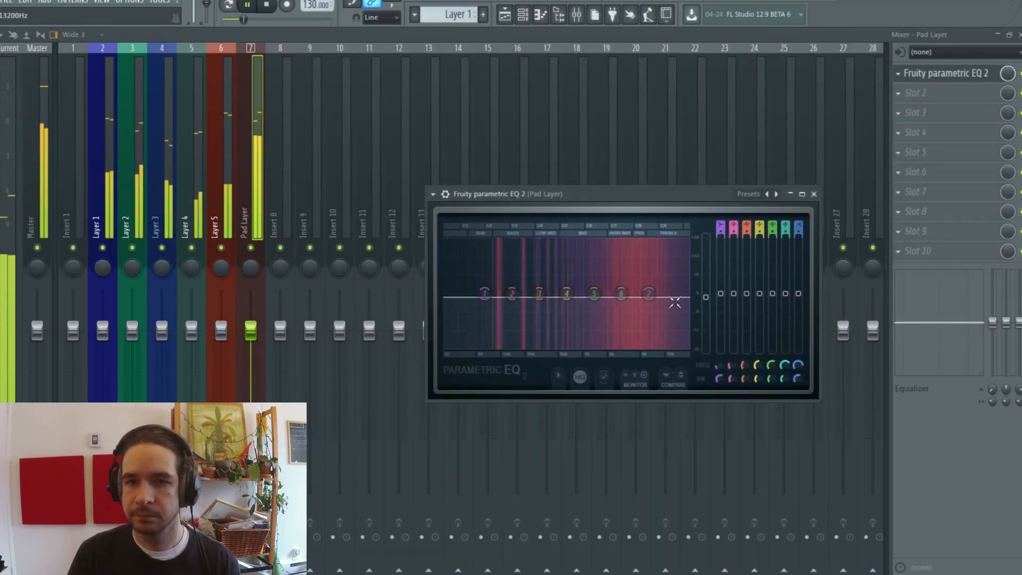
Add a small band 2 low-frequency boost to the Pad Layer's EQ, and slightly lower the EQ's main level
{"action": "left_click_drag", "start_coordinate": [478, 297], "coordinate": [508, 282]}
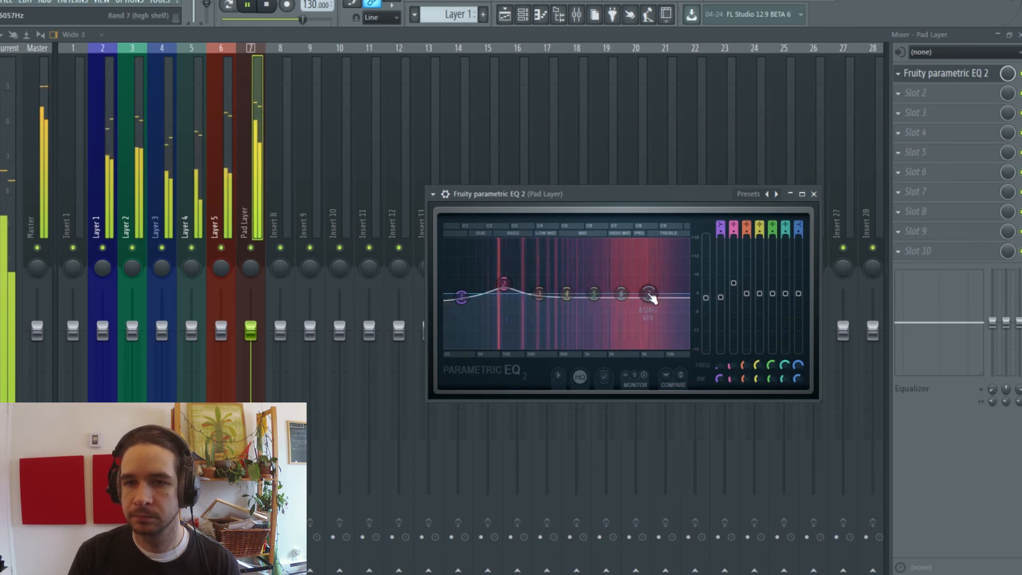
{"action": "left_click_drag", "start_coordinate": [706, 298], "coordinate": [706, 302]}
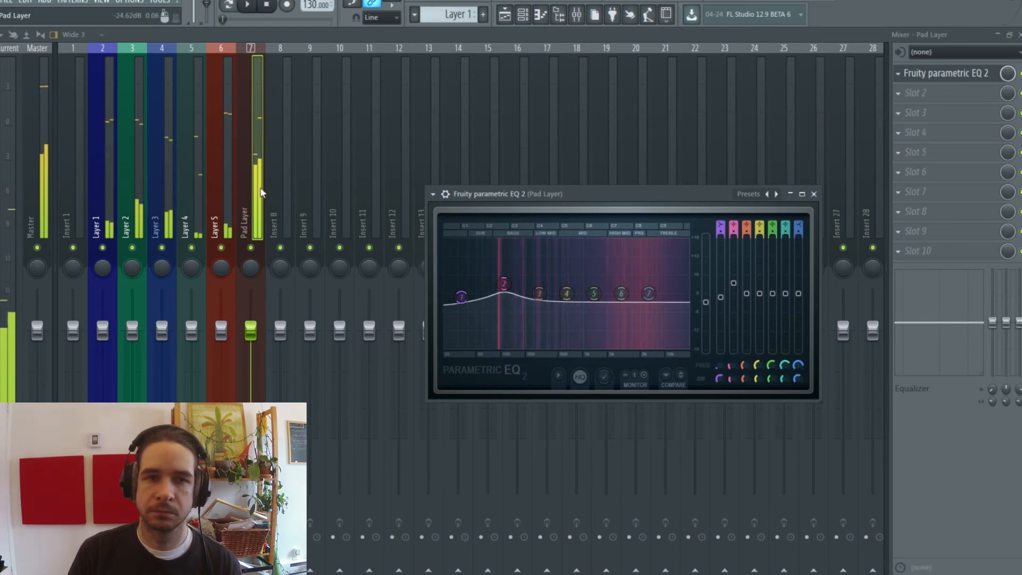
{"action": "left_click", "coordinate": [536, 35]}
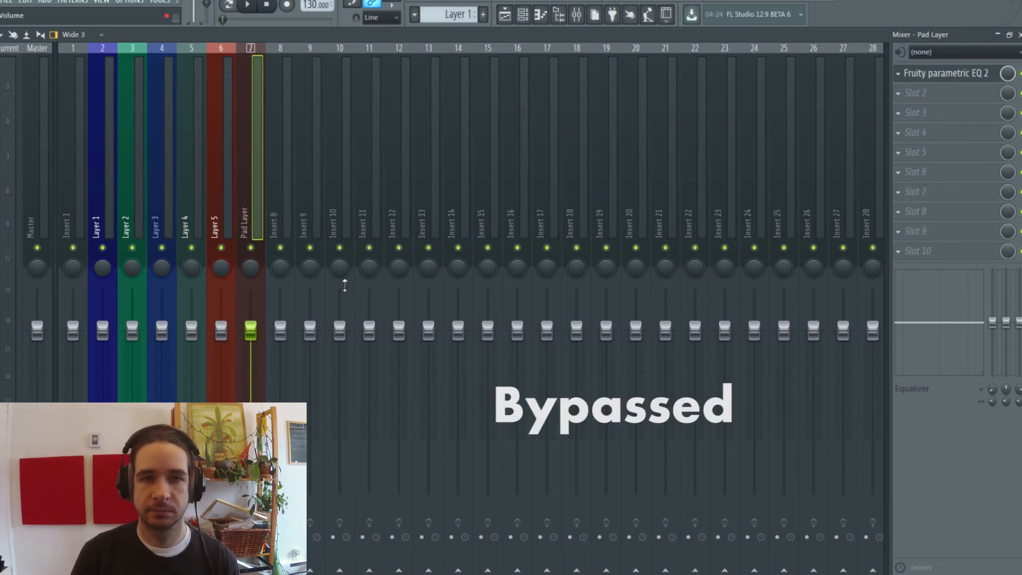
Play all layers together to compare the sound with the EQs bypassed and enabled
{"action": "key", "text": "space"}
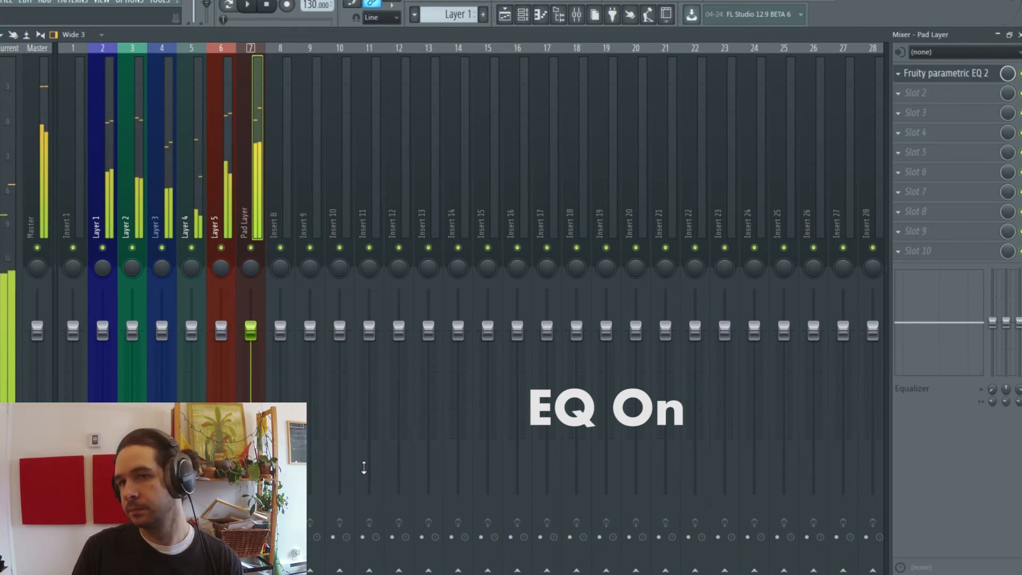
{"action": "key", "text": "space"}
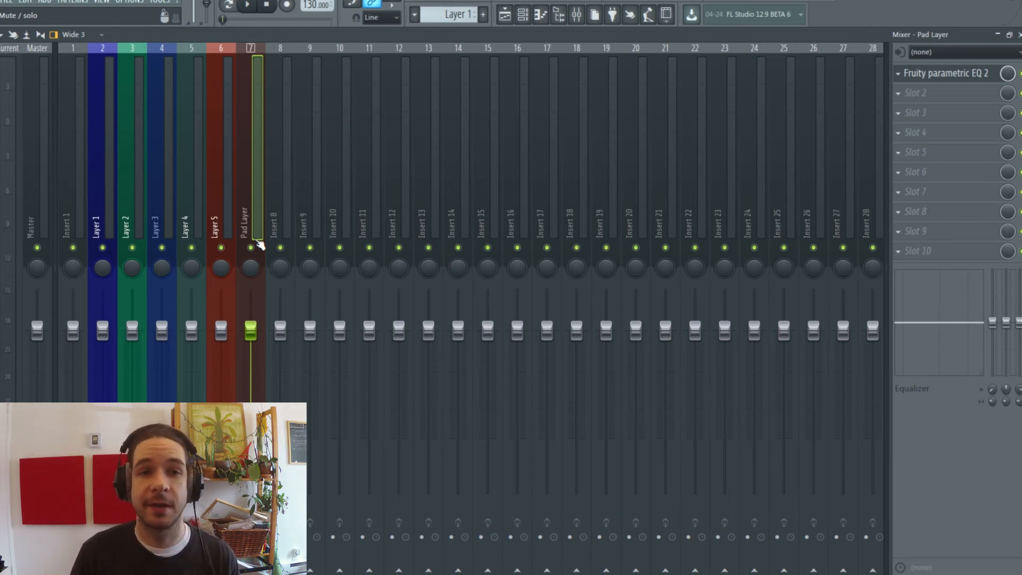
Select mixer tracks Layer 1 through Layer 5 and route them only to Insert 9
{"action": "left_click", "coordinate": [102, 211]}
{"action": "left_click", "coordinate": [164, 207], "text": "shift"}
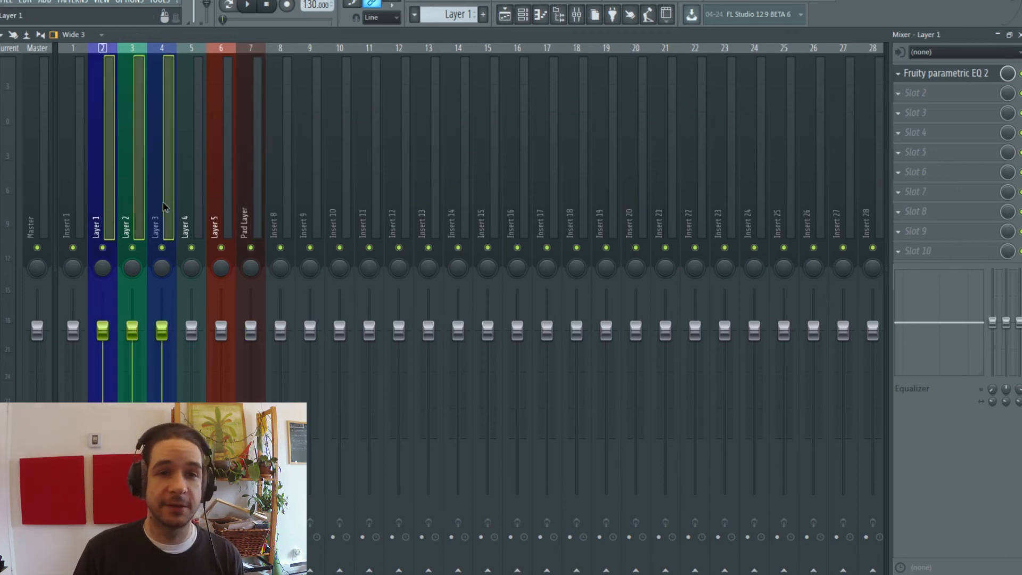
{"action": "left_click_drag", "start_coordinate": [164, 207], "coordinate": [213, 206]}
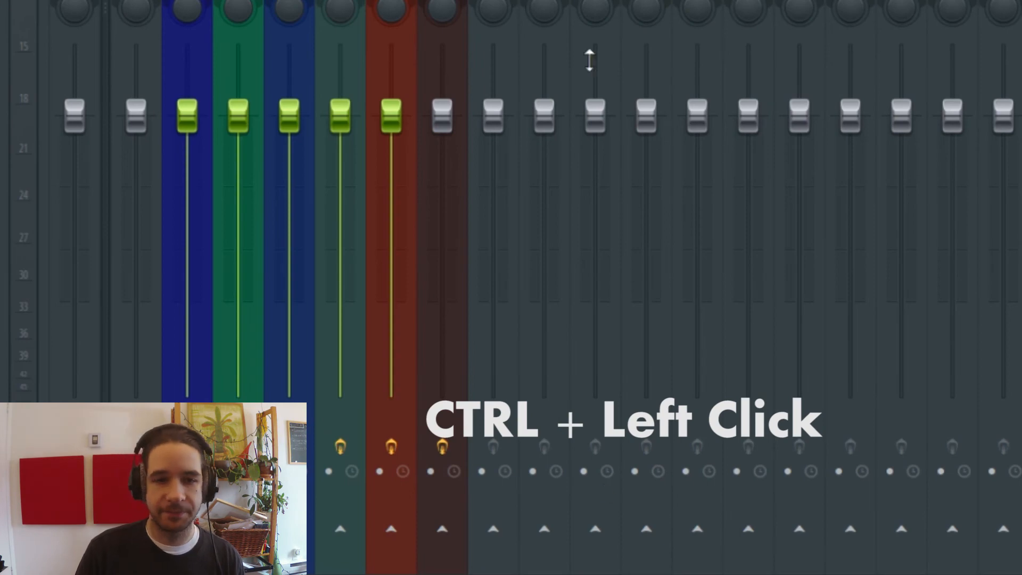
{"action": "right_click", "coordinate": [542, 532]}
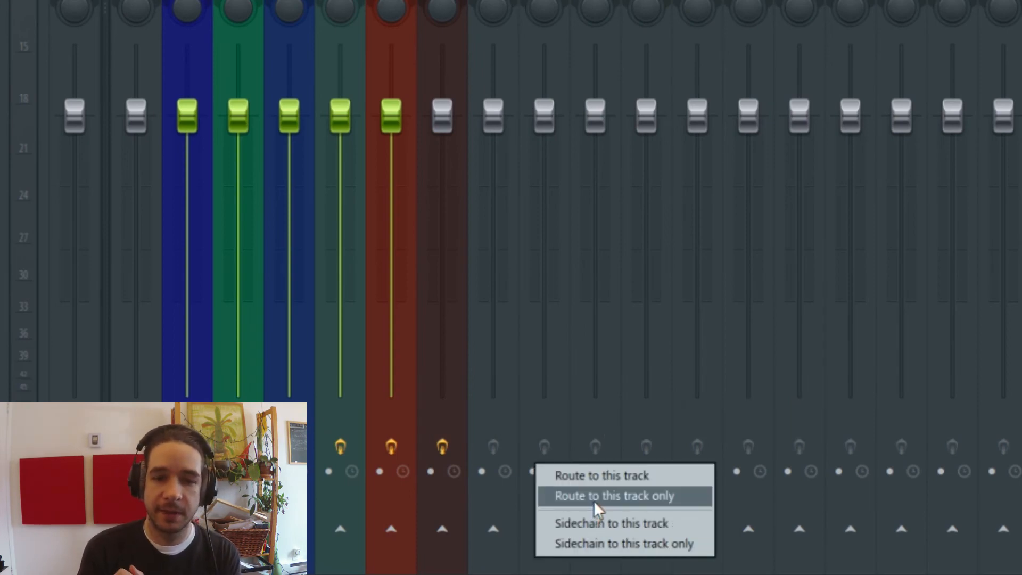
{"action": "left_click", "coordinate": [594, 503]}
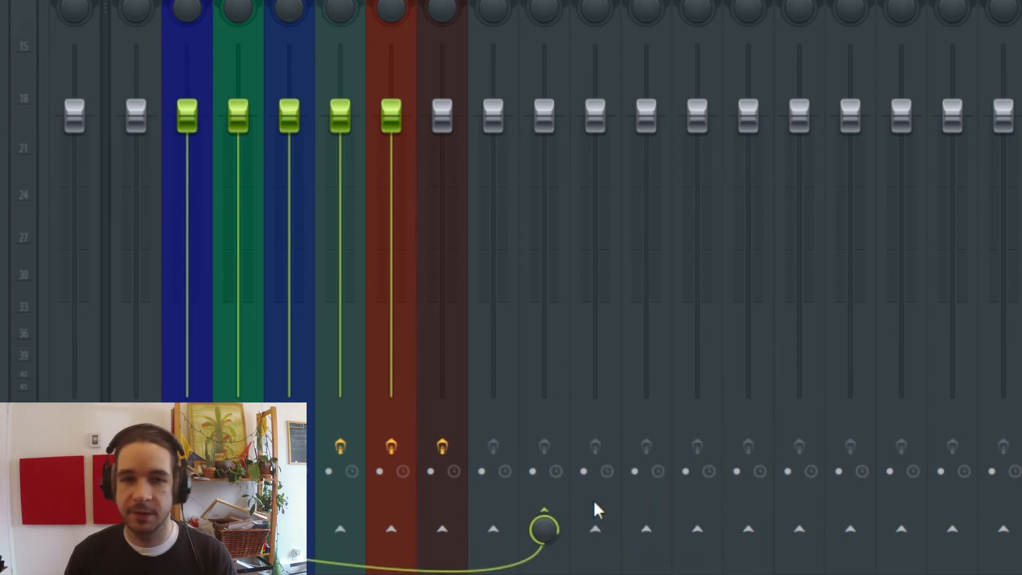
Rename mixer track Insert 9 as Lead Layer Bus and colour it with the recently used green
{"action": "left_click", "coordinate": [546, 64]}
{"action": "right_click", "coordinate": [311, 169]}
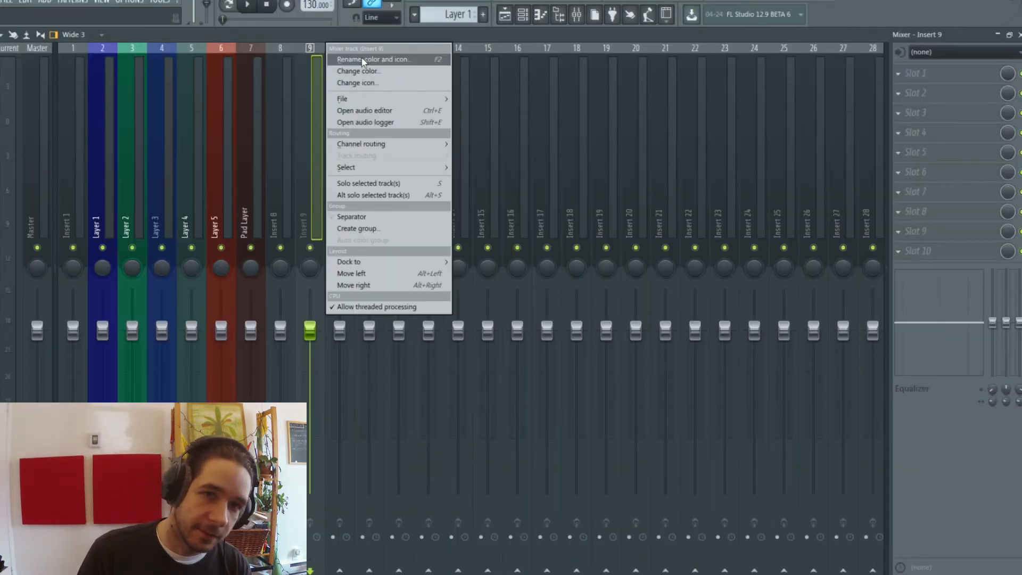
{"action": "left_click", "coordinate": [362, 61]}
{"action": "type", "text": "Lead Layer Bus"}
{"action": "key", "text": "Return"}
{"action": "right_click", "coordinate": [315, 145]}
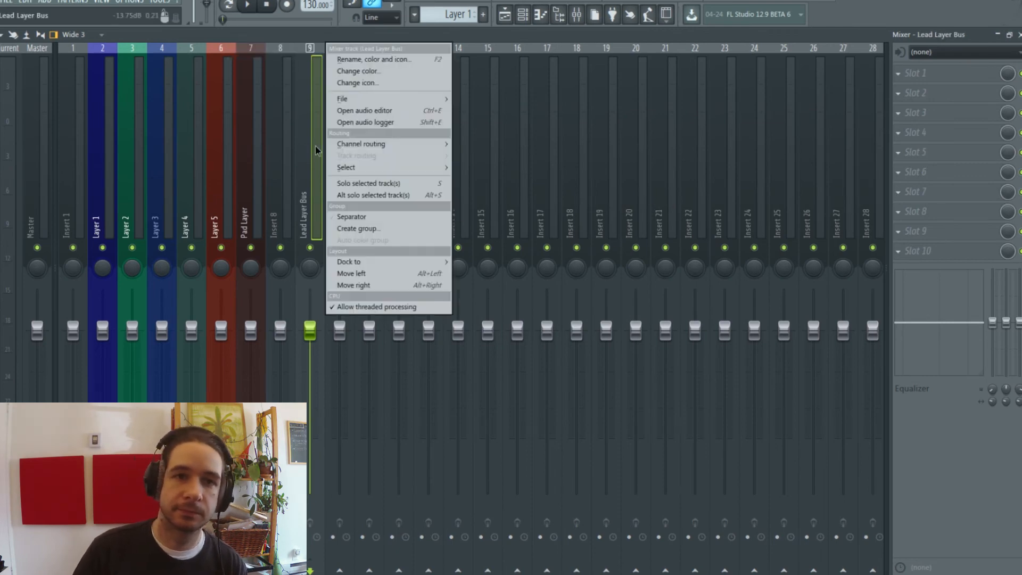
{"action": "left_click", "coordinate": [376, 71]}
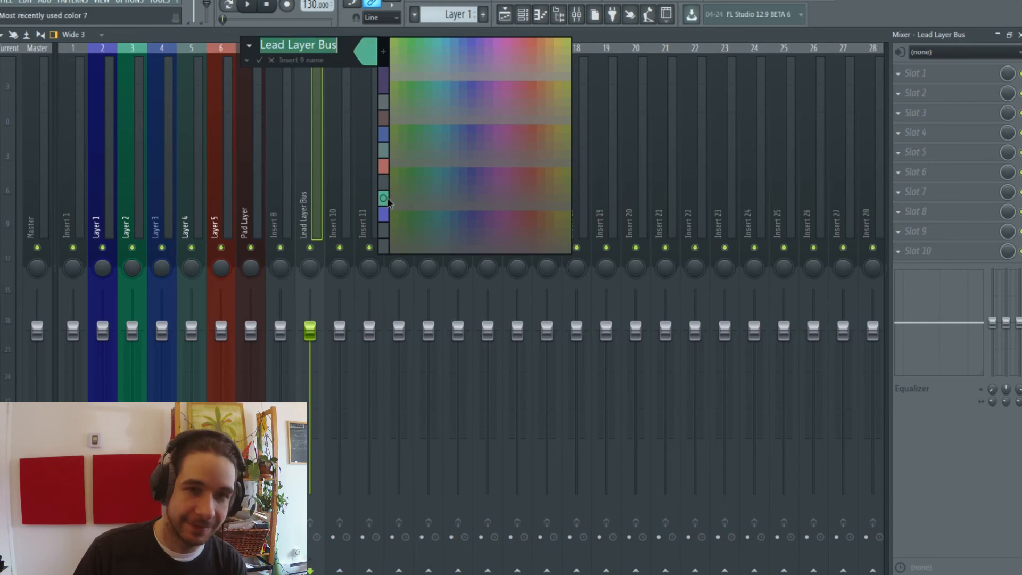
{"action": "left_click", "coordinate": [385, 198]}
{"action": "key", "text": "Return"}
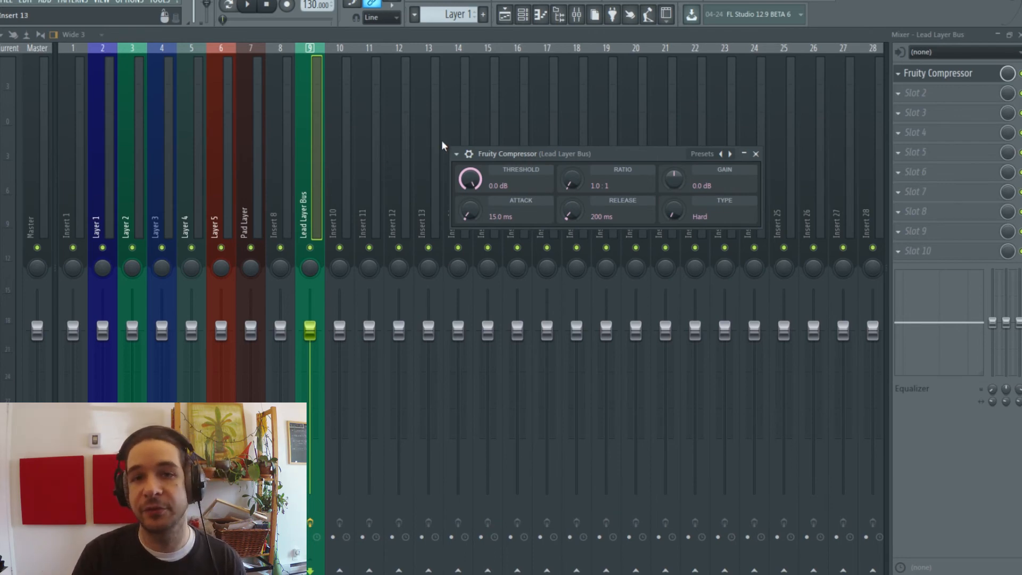
During playback, set the Lead Layer Bus's Fruity Compressor to threshold -15.0 dB, ratio 2.1:1, attack 46.2 ms and release 420 ms
{"action": "left_click", "coordinate": [966, 77]}
{"action": "left_click", "coordinate": [967, 78]}
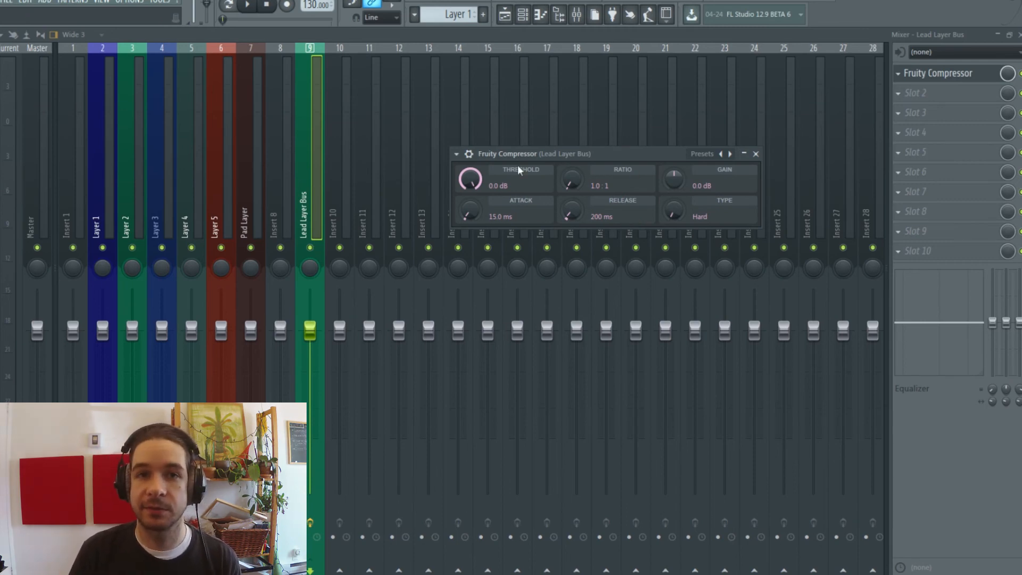
{"action": "key", "text": "space"}
{"action": "left_click_drag", "start_coordinate": [471, 179], "coordinate": [471, 226]}
{"action": "left_click_drag", "start_coordinate": [572, 180], "coordinate": [571, 168]}
{"action": "left_click_drag", "start_coordinate": [472, 180], "coordinate": [471, 152]}
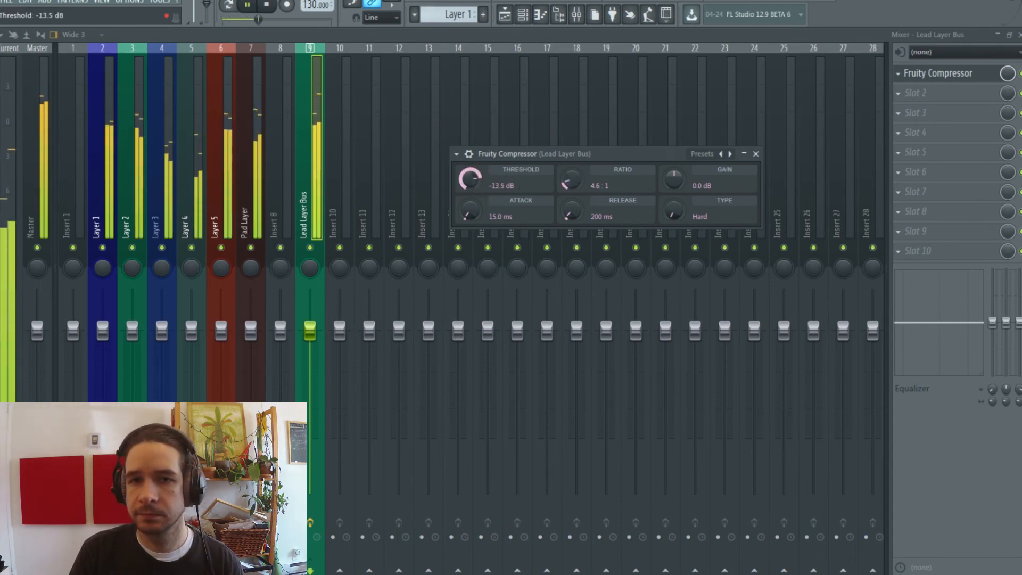
{"action": "left_click_drag", "start_coordinate": [571, 180], "coordinate": [571, 195]}
{"action": "left_click_drag", "start_coordinate": [475, 179], "coordinate": [469, 203]}
{"action": "left_click_drag", "start_coordinate": [577, 214], "coordinate": [577, 207]}
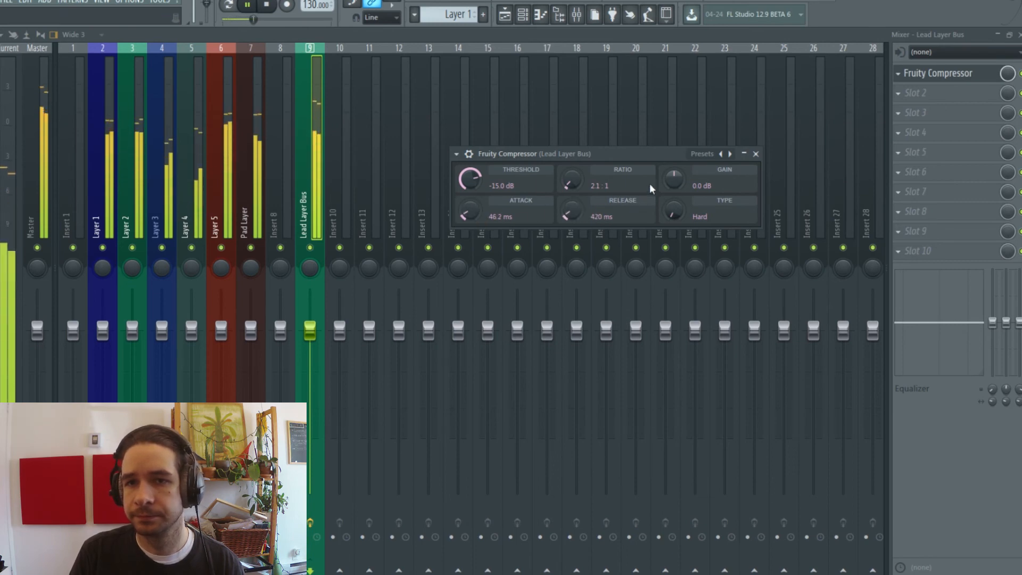
Set the Fruity Compressor's make-up gain to 2.9 dB and toggle the compressor to compare the bus with and without it
{"action": "left_click_drag", "start_coordinate": [674, 180], "coordinate": [674, 174]}
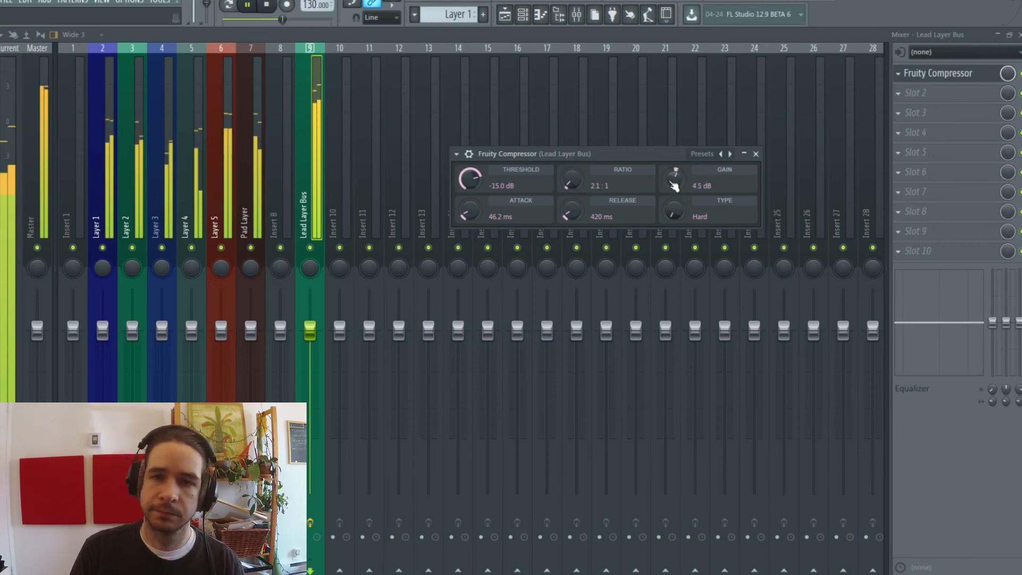
{"action": "left_click", "coordinate": [1020, 74]}
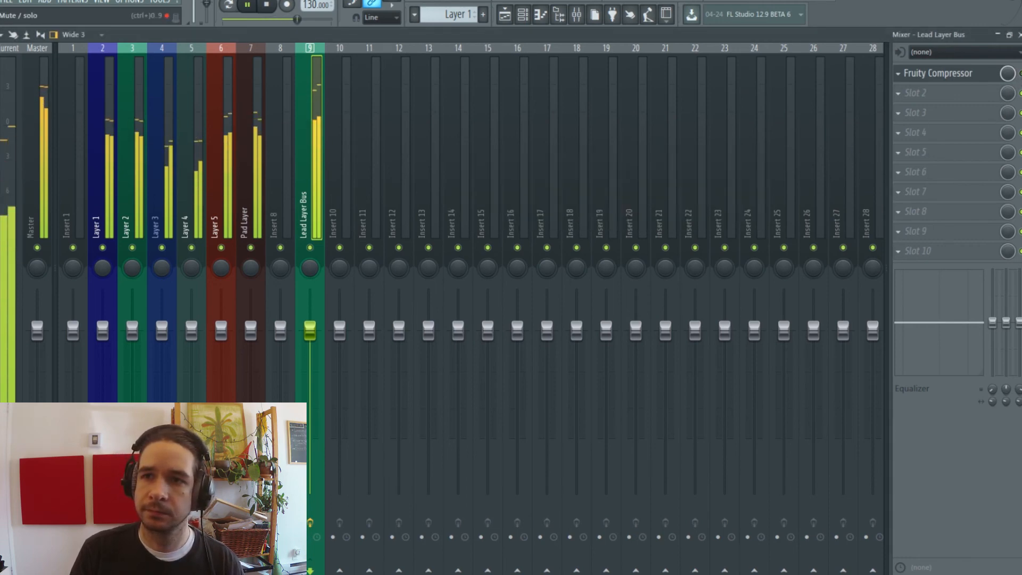
{"action": "left_click", "coordinate": [981, 79]}
{"action": "left_click_drag", "start_coordinate": [673, 180], "coordinate": [674, 184]}
{"action": "left_click", "coordinate": [1004, 84]}
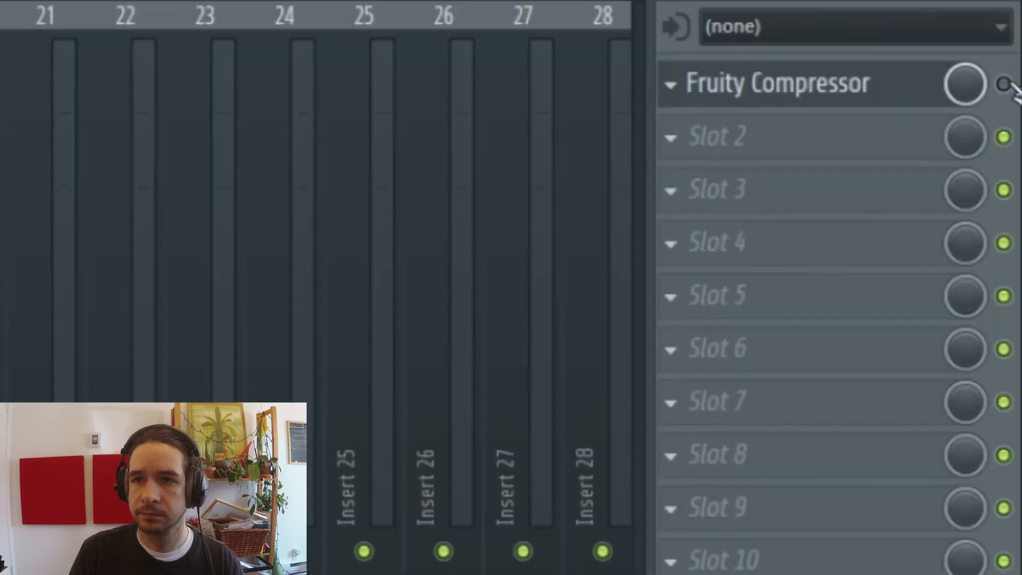
{"action": "left_click", "coordinate": [1005, 84]}
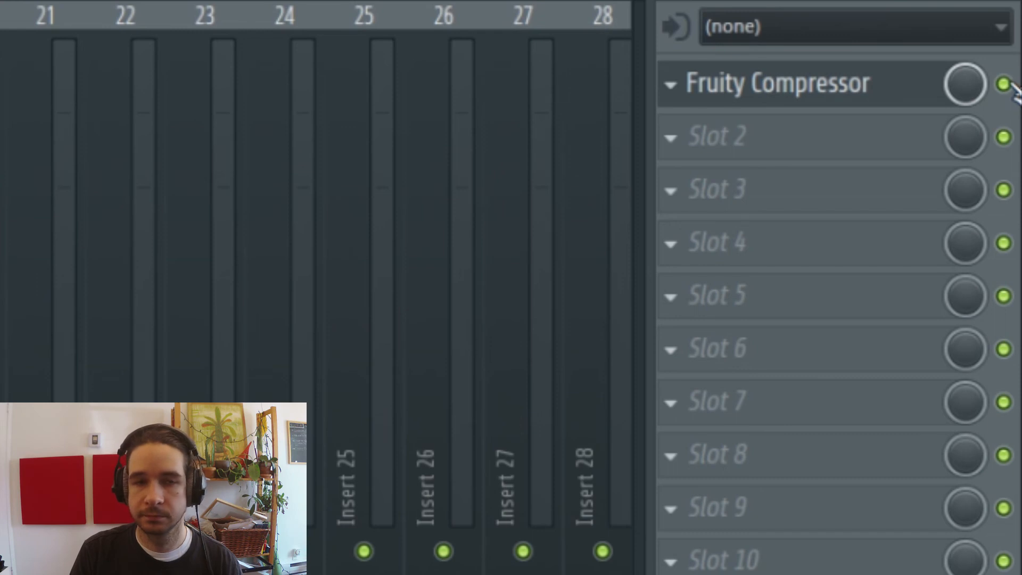
Set the Fruity Compressor's threshold to -20.5 dB and gain to 5.7 dB, comparing the result against bypass
{"action": "left_click", "coordinate": [868, 90]}
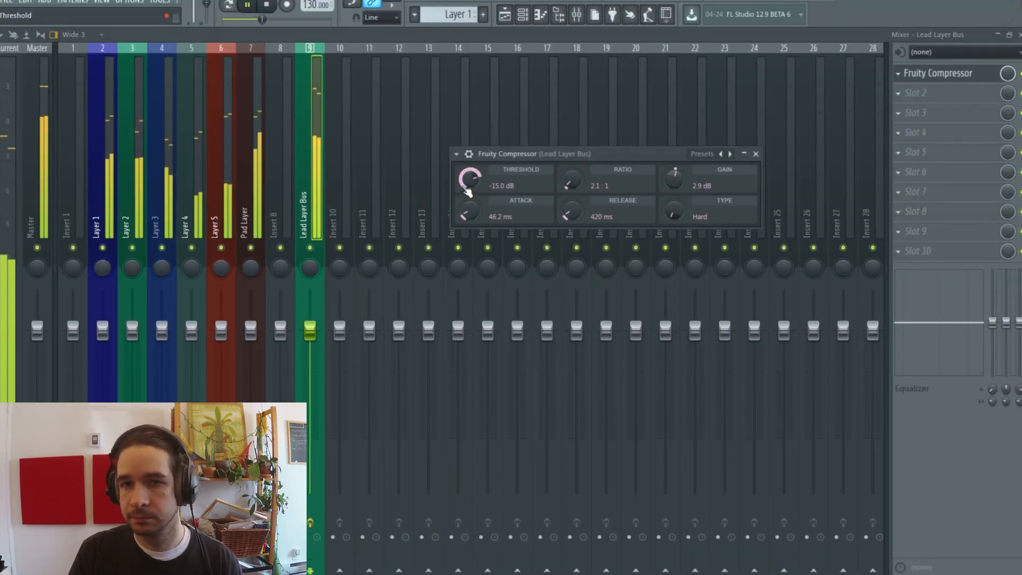
{"action": "left_click_drag", "start_coordinate": [469, 179], "coordinate": [469, 174]}
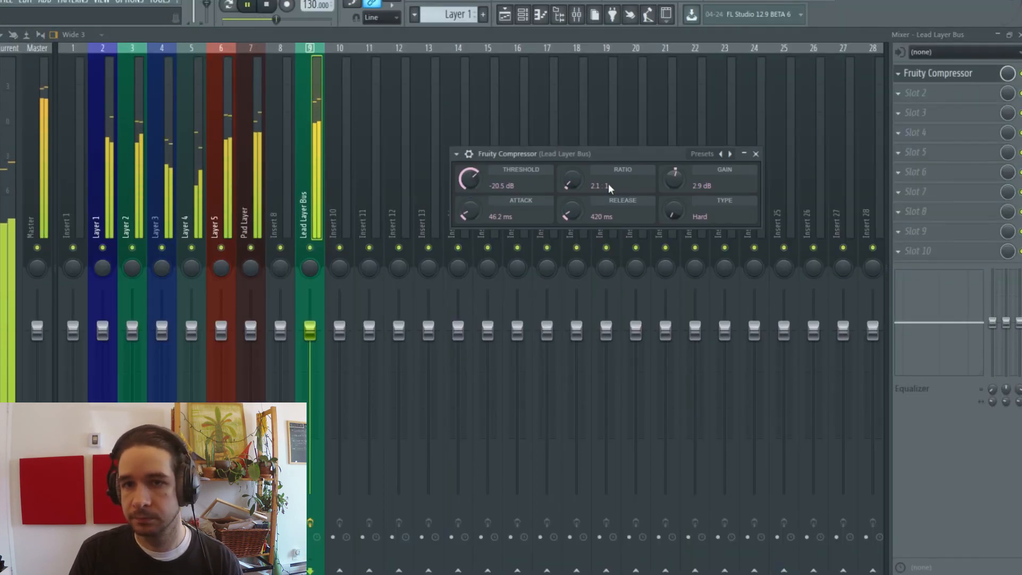
{"action": "left_click_drag", "start_coordinate": [671, 184], "coordinate": [672, 175]}
{"action": "left_click", "coordinate": [756, 154]}
{"action": "left_click", "coordinate": [1021, 73]}
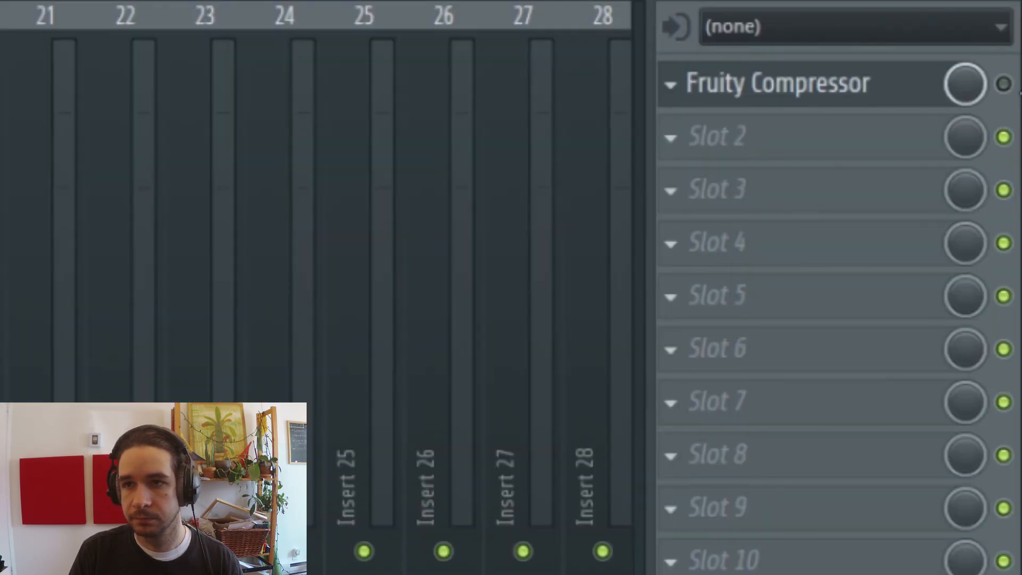
{"action": "left_click", "coordinate": [1004, 85]}
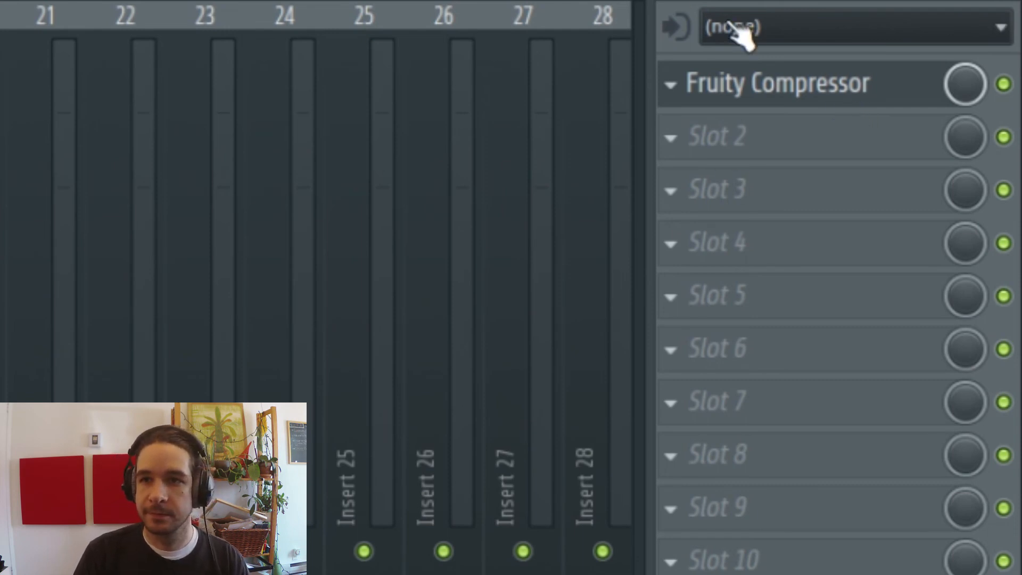
Set the bus compressor's release to 512 ms and adjust its compression type
{"action": "left_click", "coordinate": [810, 87]}
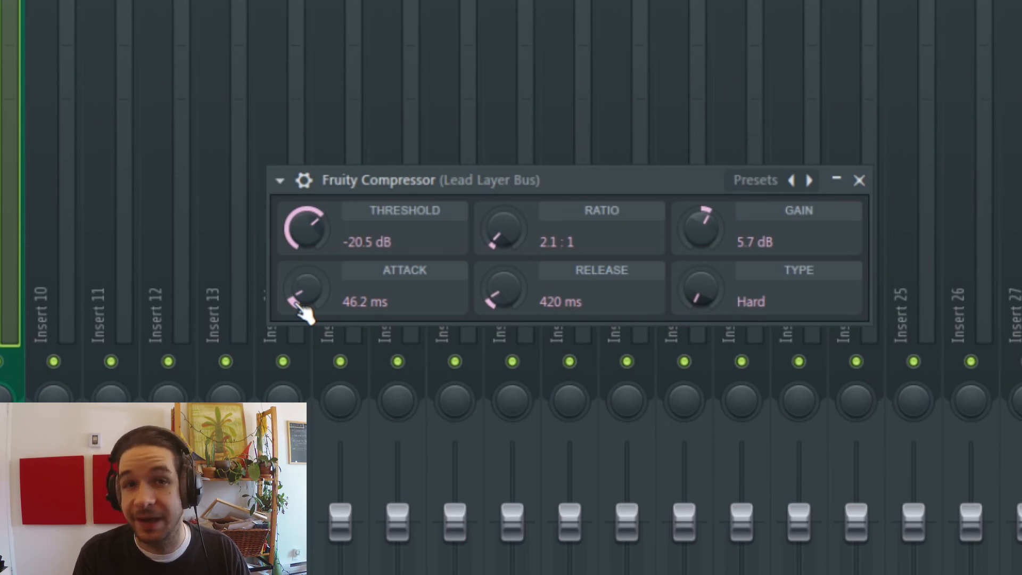
{"action": "left_click_drag", "start_coordinate": [521, 301], "coordinate": [521, 303]}
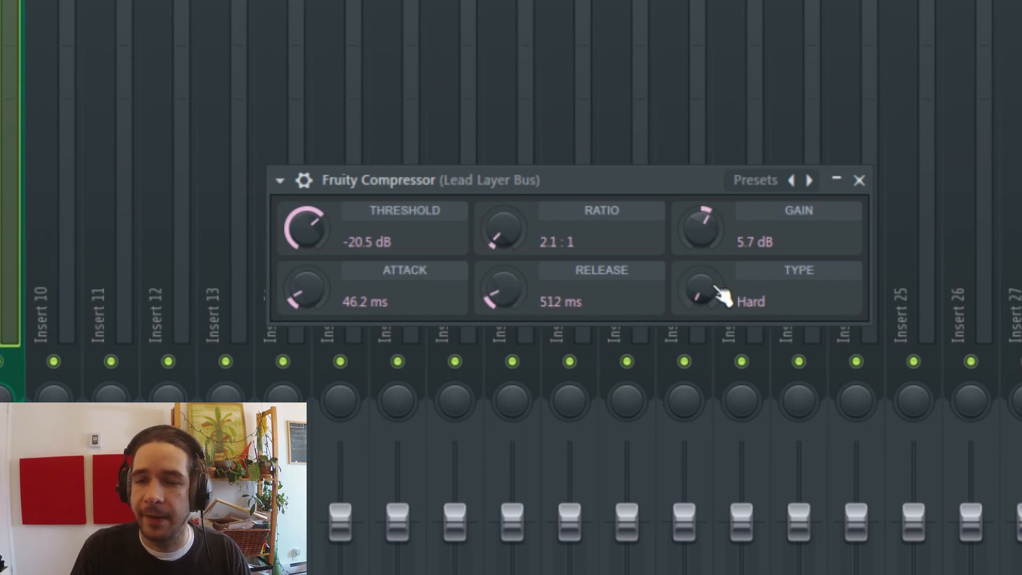
{"action": "left_click_drag", "start_coordinate": [700, 287], "coordinate": [701, 264]}
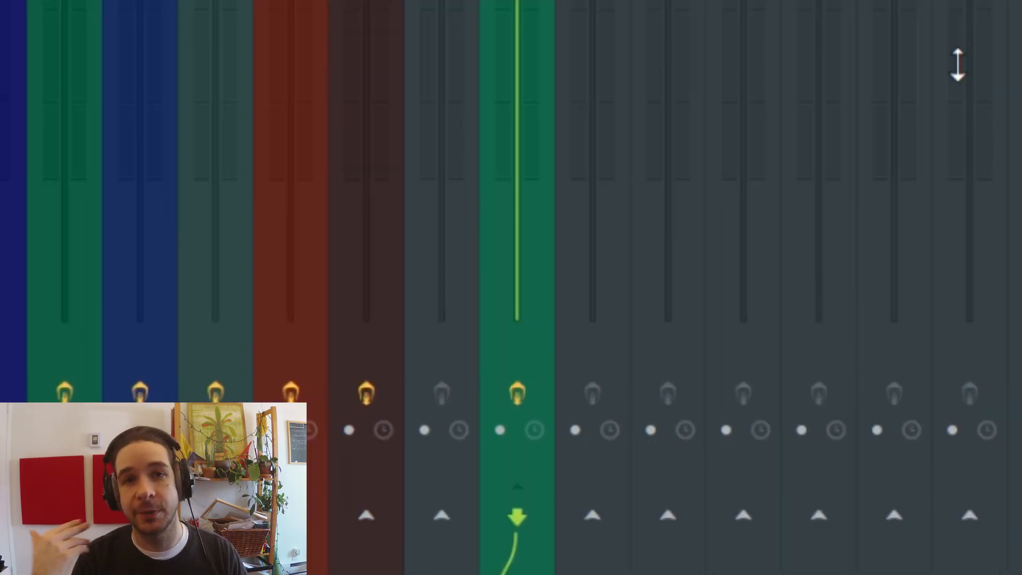
Switch the Lead Layer Bus's effects off and back on to compare the sound
{"action": "left_click", "coordinate": [517, 392]}
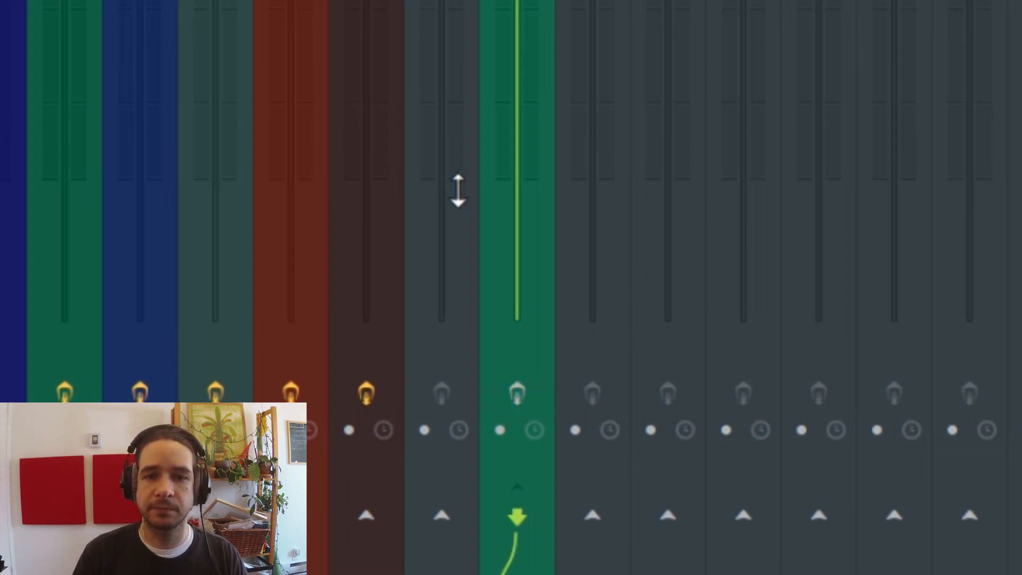
{"action": "left_click", "coordinate": [541, 405]}
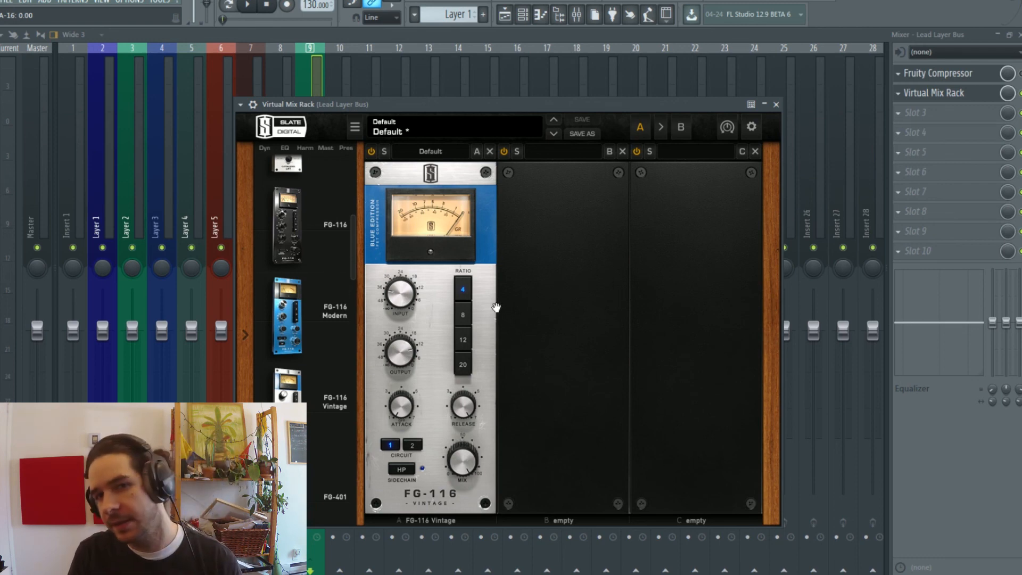
During playback, set the FG-116 Vintage compressor in Virtual Mix Rack to an input of -31.2 dB and an attack of 2.47
{"action": "left_click_drag", "start_coordinate": [503, 107], "coordinate": [520, 105]}
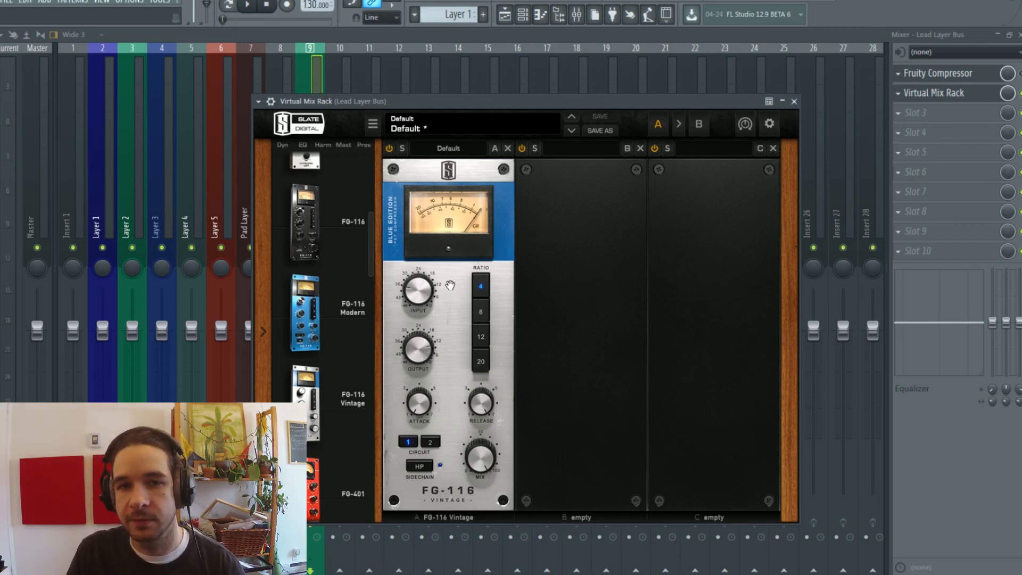
{"action": "key", "text": "space"}
{"action": "left_click_drag", "start_coordinate": [420, 296], "coordinate": [424, 294]}
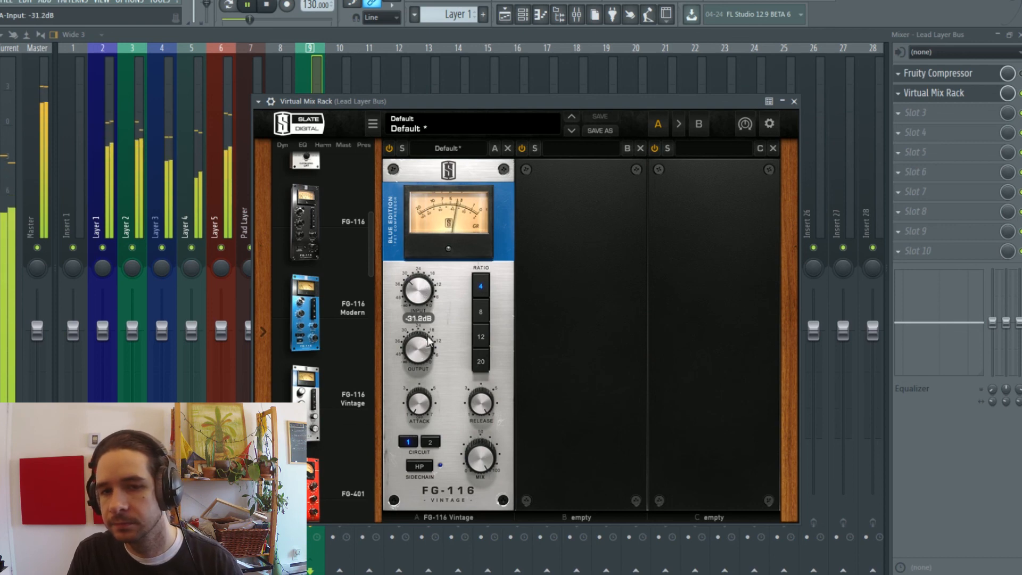
{"action": "mouse_move", "coordinate": [423, 405]}
{"action": "left_mouse_down"}
{"action": "mouse_move", "coordinate": [429, 367]}
{"action": "mouse_move", "coordinate": [418, 419]}
{"action": "left_mouse_up"}
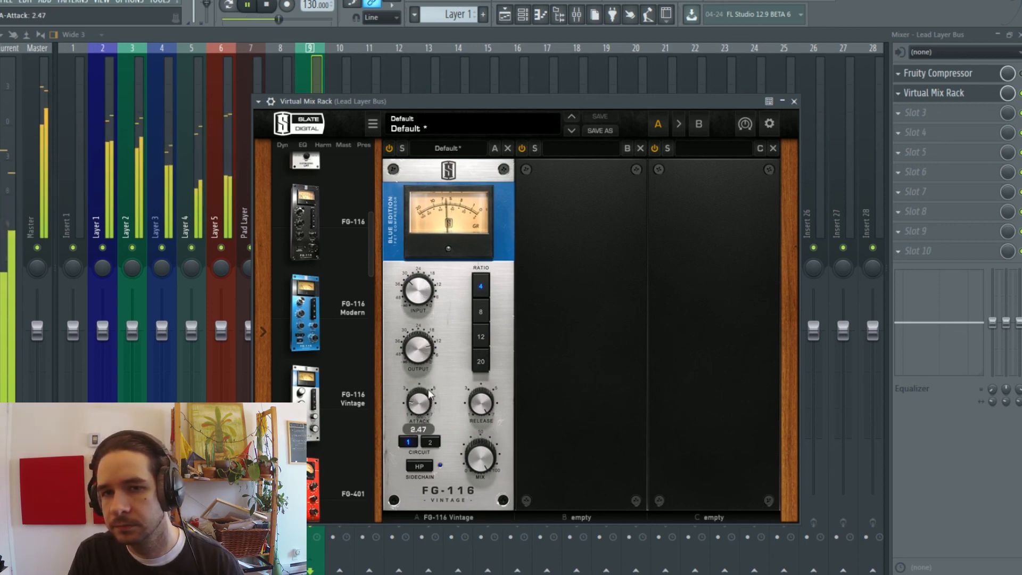
Toggle the FG-116 Vintage module's power during playback to compare the bus with and without it, leaving it on
{"action": "left_click", "coordinate": [391, 149]}
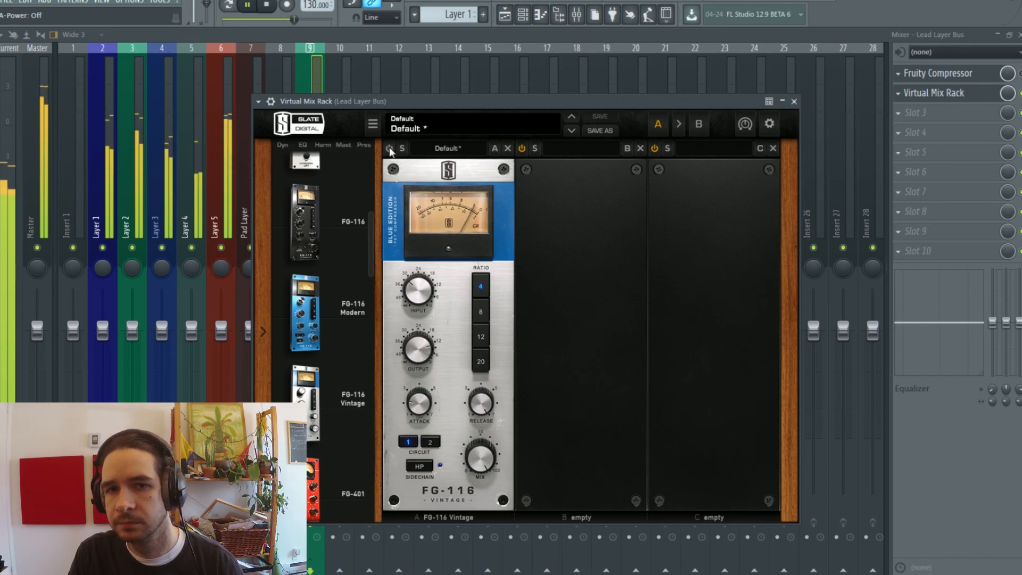
{"action": "left_click", "coordinate": [390, 148]}
{"action": "left_click", "coordinate": [389, 149]}
{"action": "key", "text": "space"}
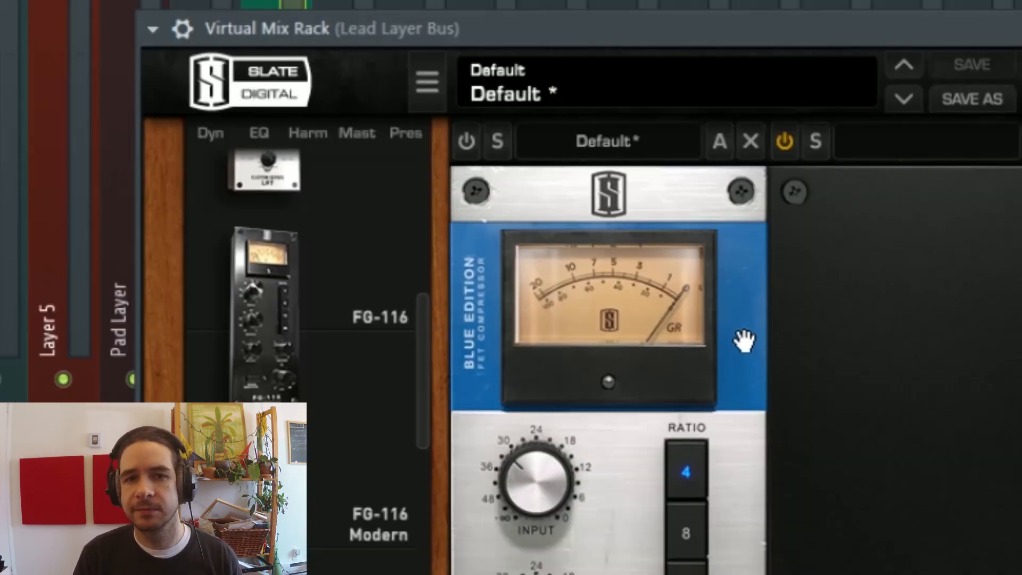
{"action": "key", "text": "space"}
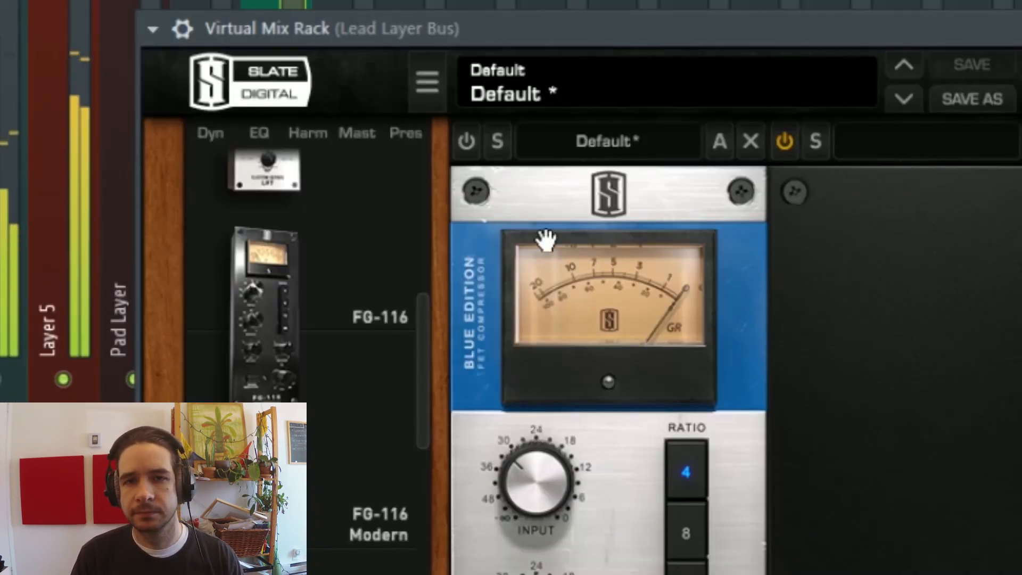
{"action": "left_click", "coordinate": [468, 139]}
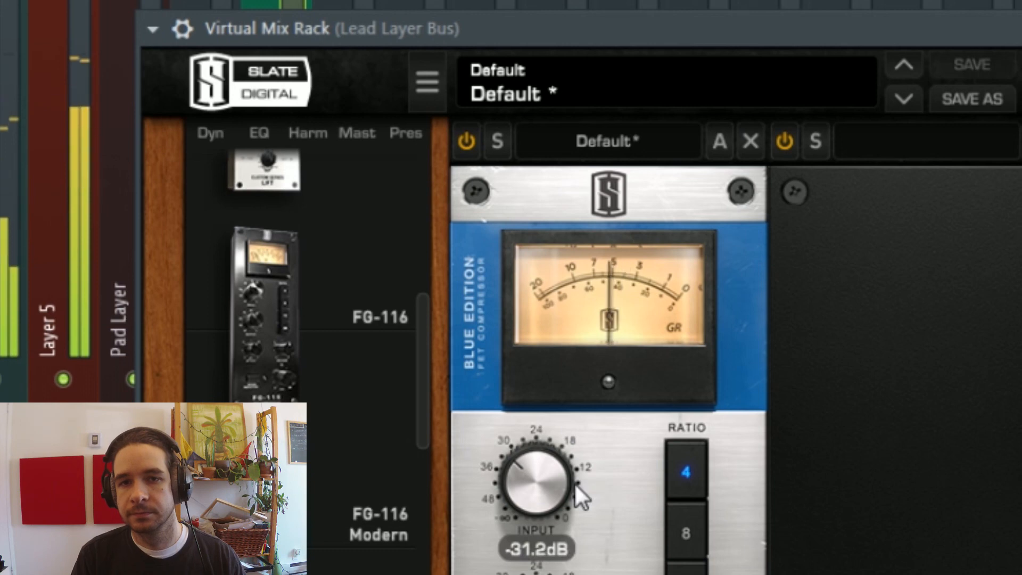
{"action": "left_click", "coordinate": [471, 139]}
{"action": "left_click", "coordinate": [470, 139]}
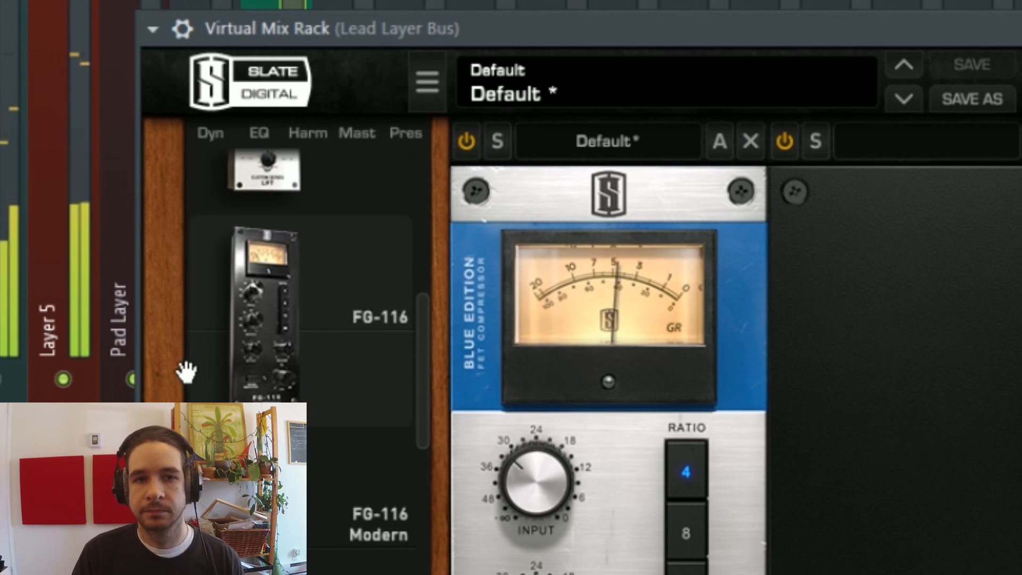
Mute the Pad Layer mixer track
{"action": "left_click", "coordinate": [139, 290]}
{"action": "left_click", "coordinate": [134, 379]}
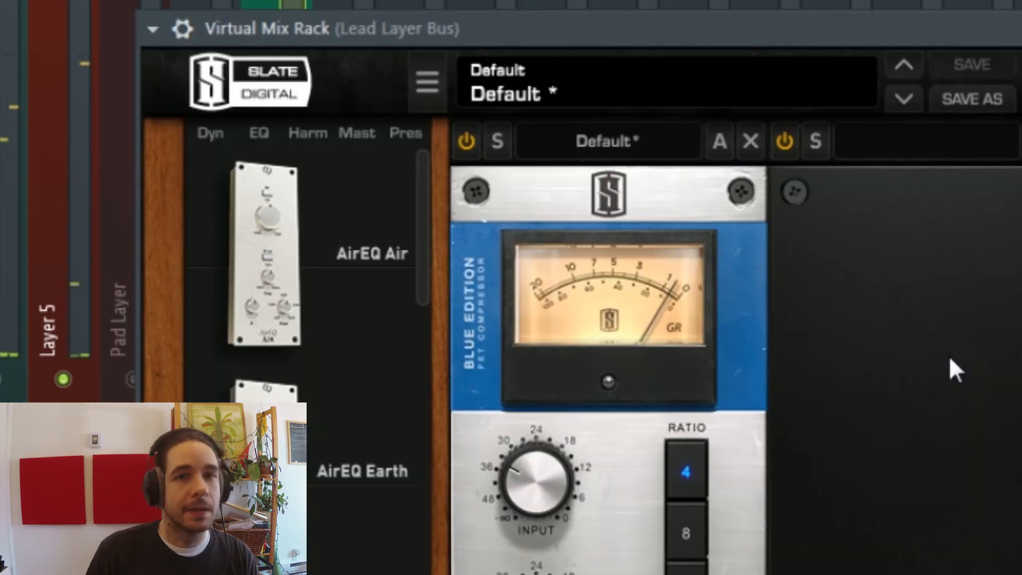